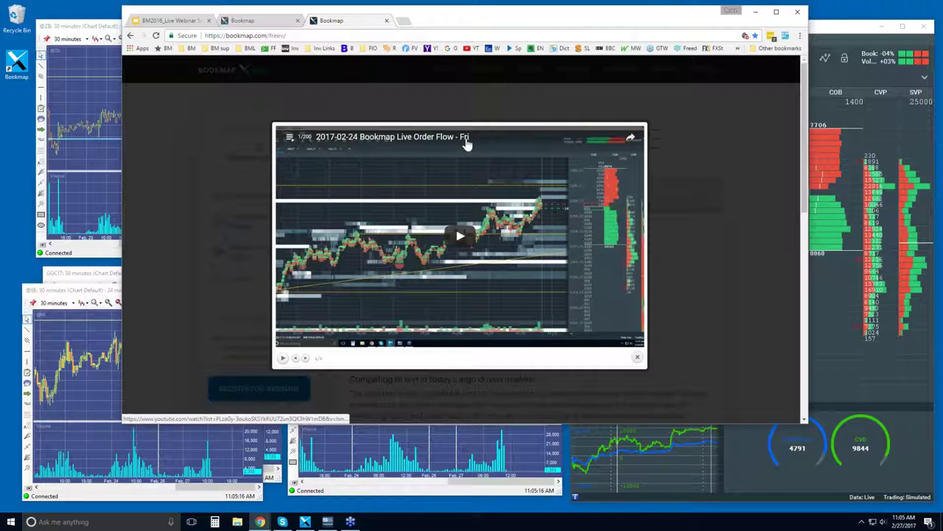
Step: Browse the Bookmap Recorded Webinars playlist in the video player, and close the player
{"action": "left_click", "coordinate": [290, 140]}
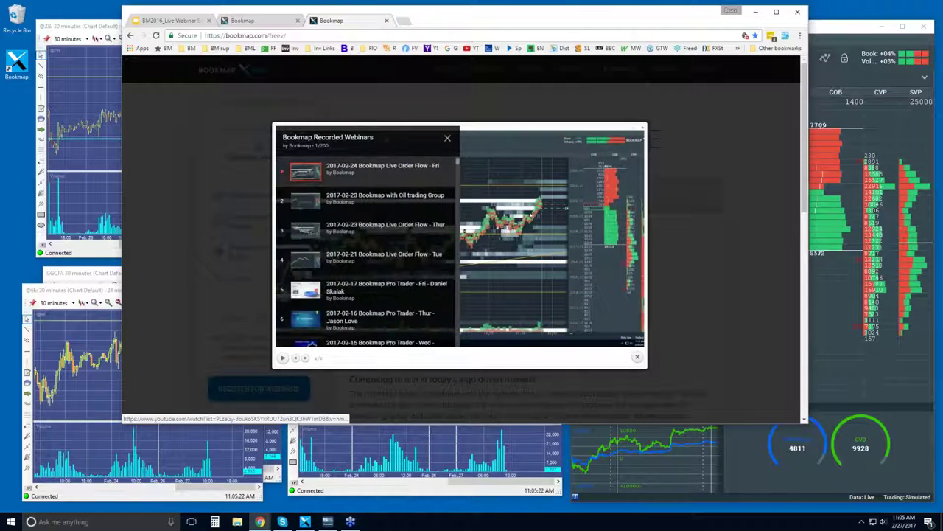
{"action": "left_click_drag", "start_coordinate": [458, 161], "coordinate": [458, 162]}
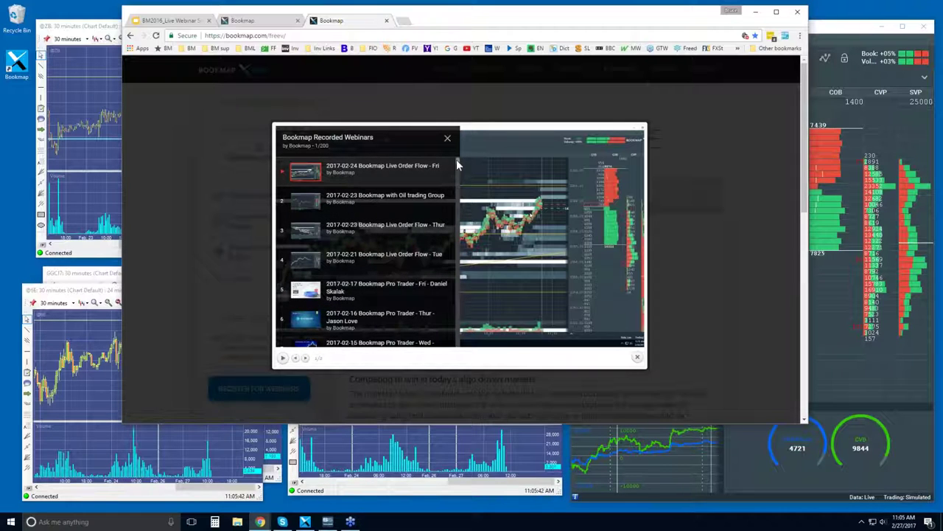
{"action": "scroll", "coordinate": [456, 162], "scroll_direction": "down", "scroll_amount": 2}
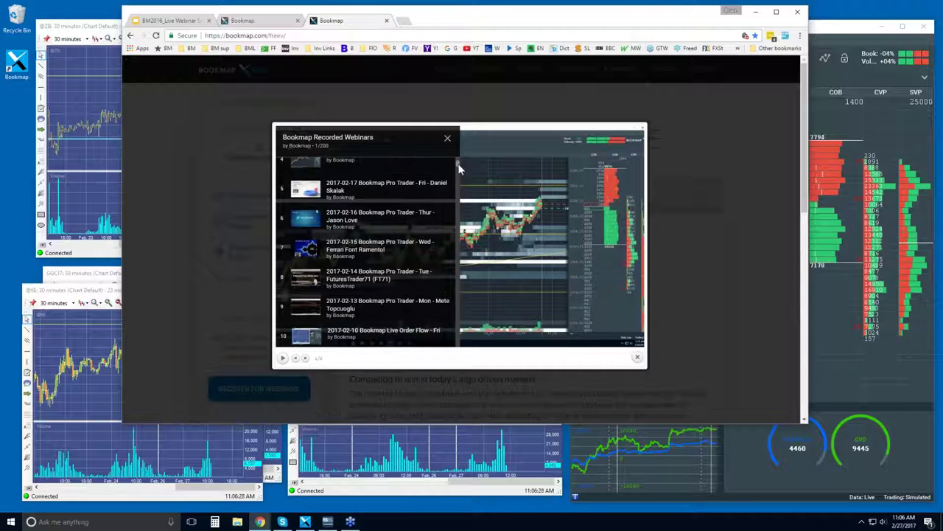
{"action": "scroll", "coordinate": [457, 165], "scroll_direction": "up", "scroll_amount": 3}
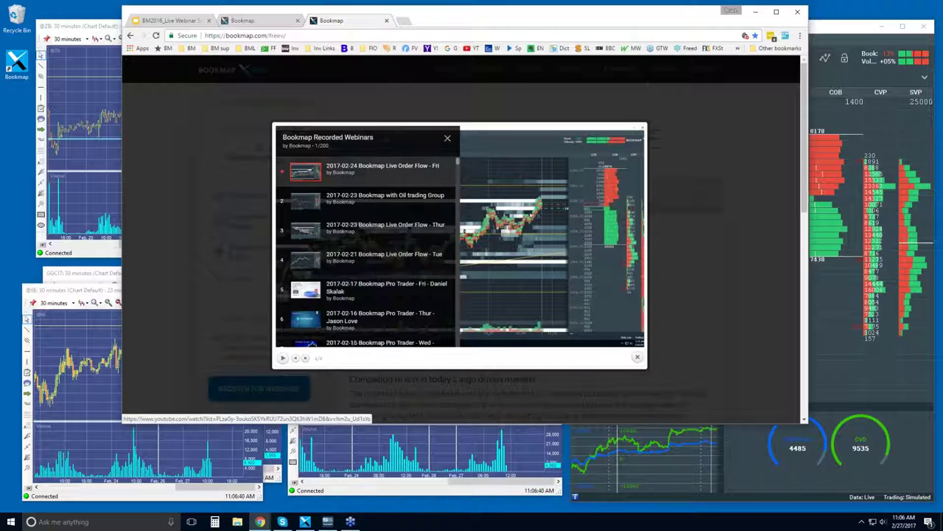
{"action": "scroll", "coordinate": [457, 160], "scroll_direction": "down", "scroll_amount": 1}
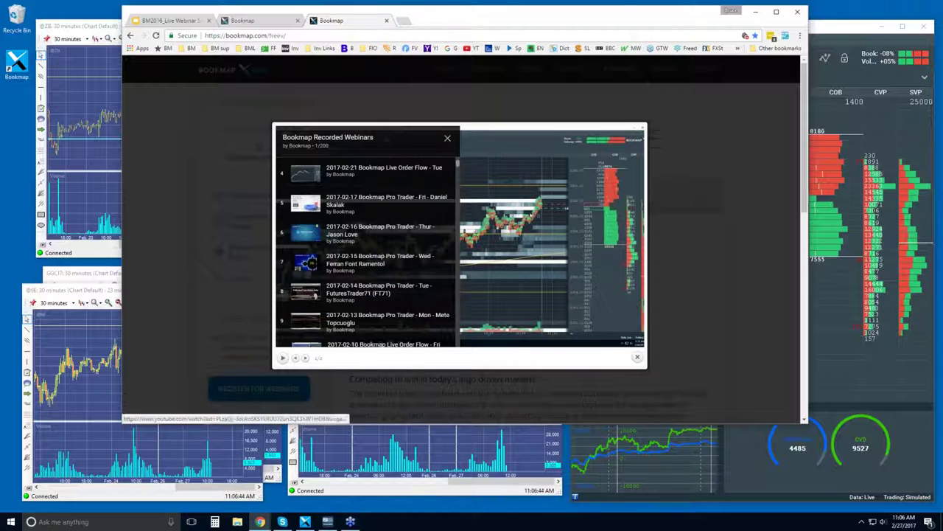
{"action": "scroll", "coordinate": [456, 159], "scroll_direction": "up", "scroll_amount": 1}
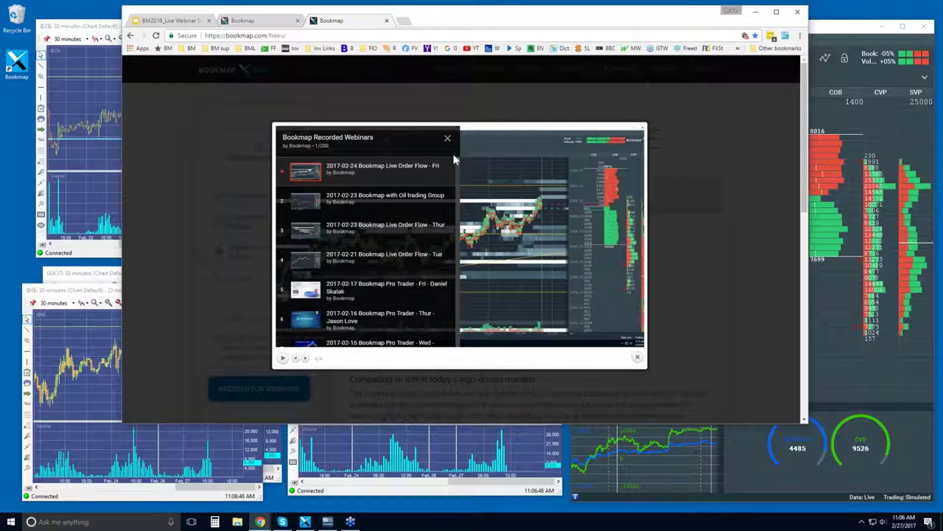
{"action": "left_click", "coordinate": [447, 139]}
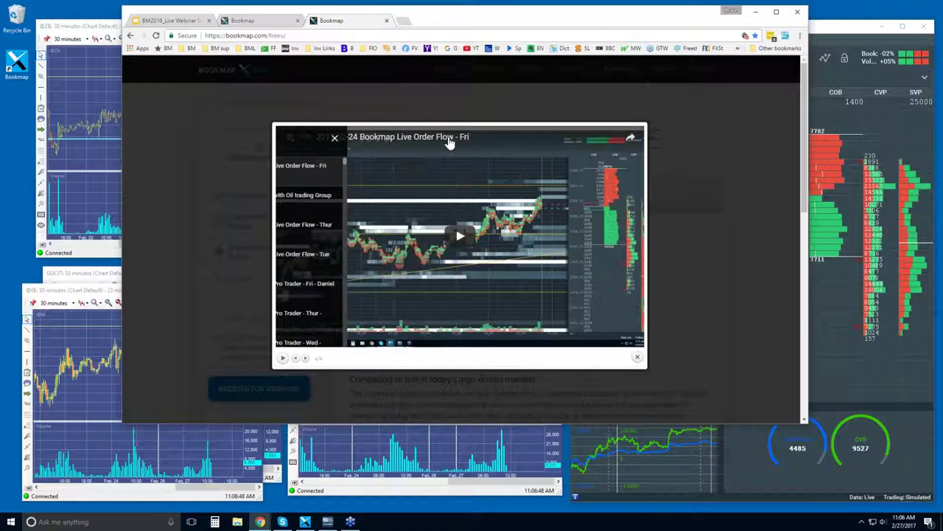
{"action": "left_click", "coordinate": [637, 357]}
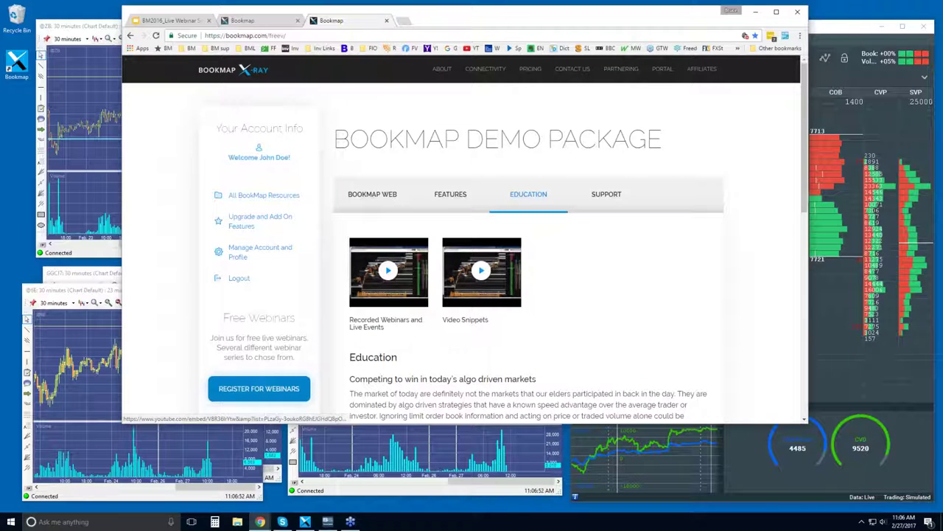
Step: Open the Video Snippets, look through the BookMap Features playlist, and close the player
{"action": "left_click", "coordinate": [461, 283]}
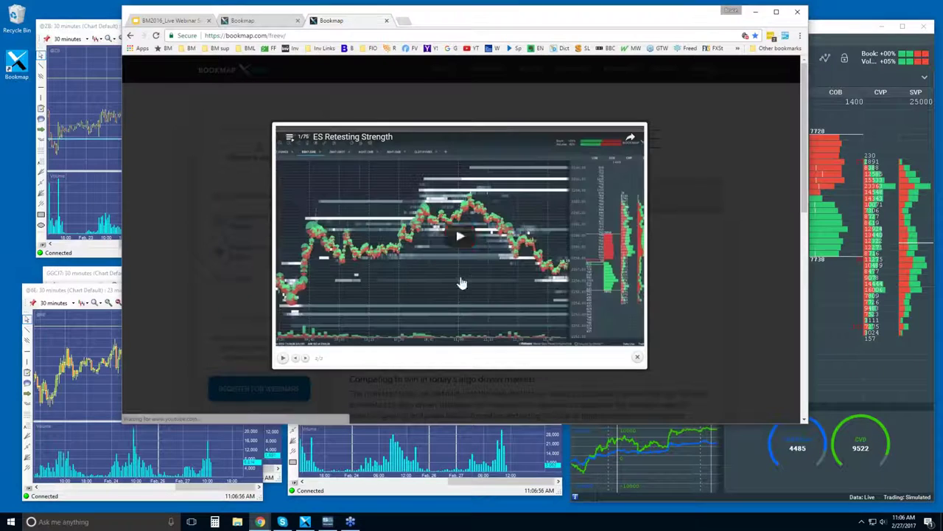
{"action": "left_click", "coordinate": [289, 140]}
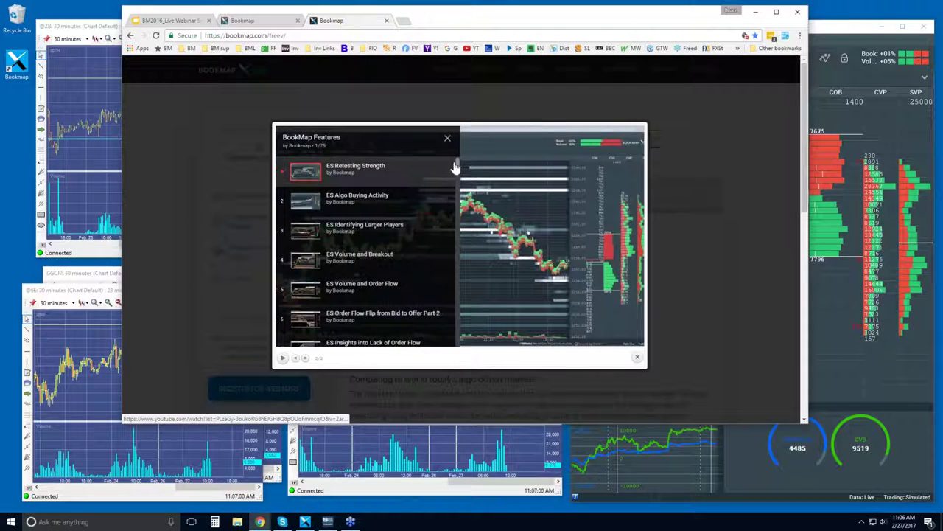
{"action": "mouse_move", "coordinate": [456, 162]}
{"action": "left_mouse_down"}
{"action": "mouse_move", "coordinate": [460, 178]}
{"action": "mouse_move", "coordinate": [458, 164]}
{"action": "left_mouse_up"}
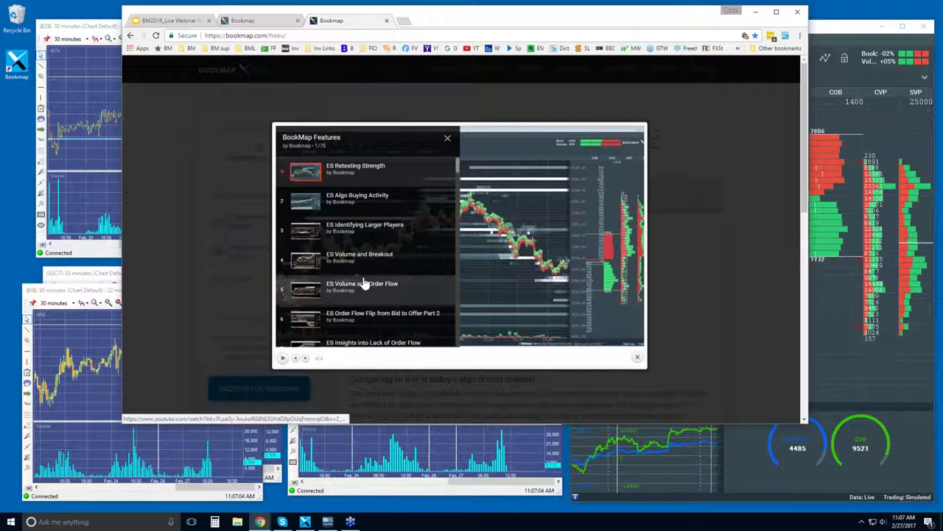
{"action": "left_click", "coordinate": [447, 140]}
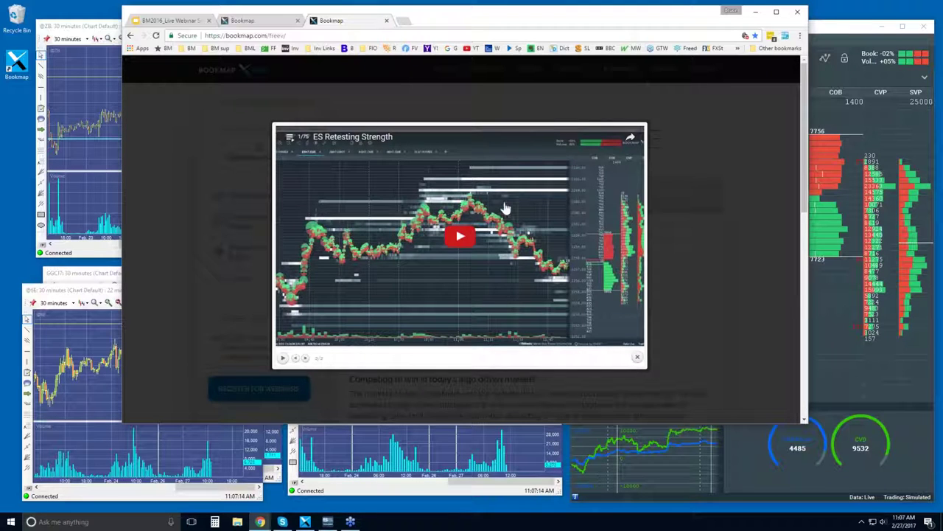
{"action": "left_click", "coordinate": [638, 359]}
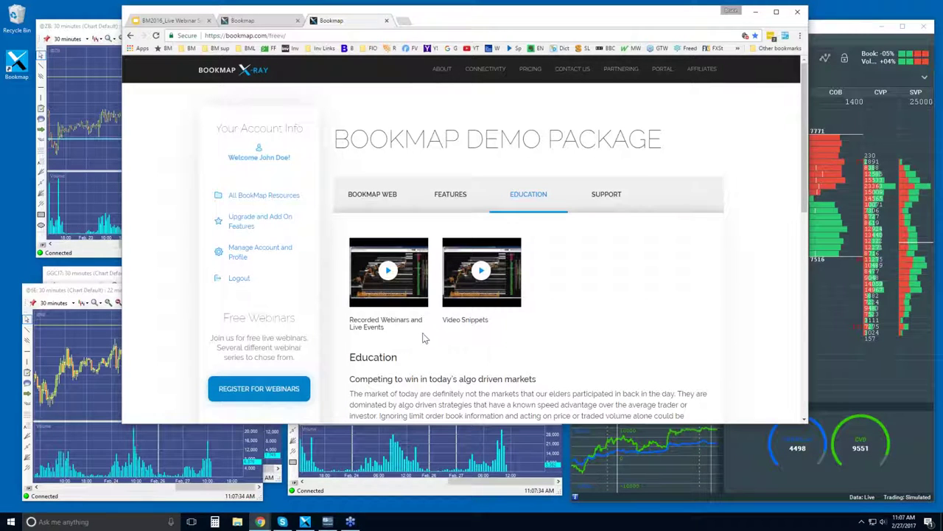
Step: Return to the webinar slide presentation and advance it to slide 2
{"action": "left_click", "coordinate": [170, 21]}
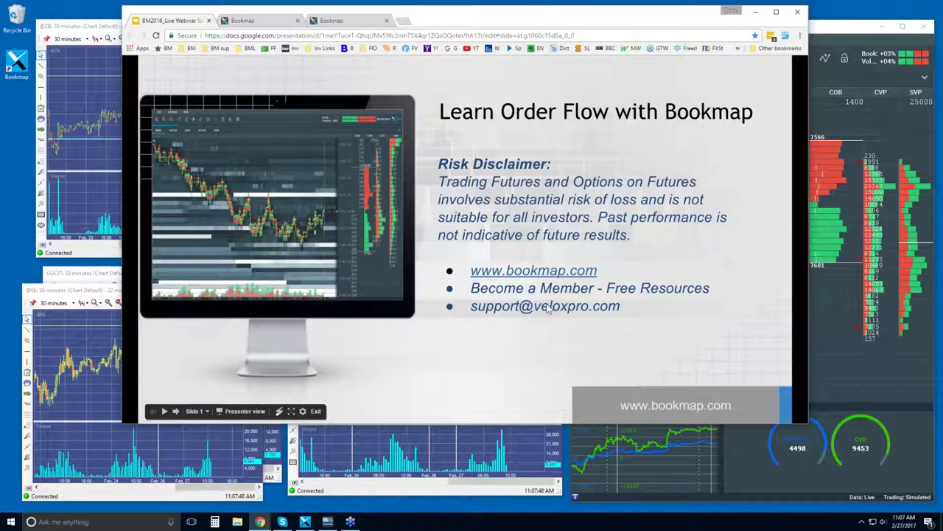
{"action": "left_click", "coordinate": [588, 247]}
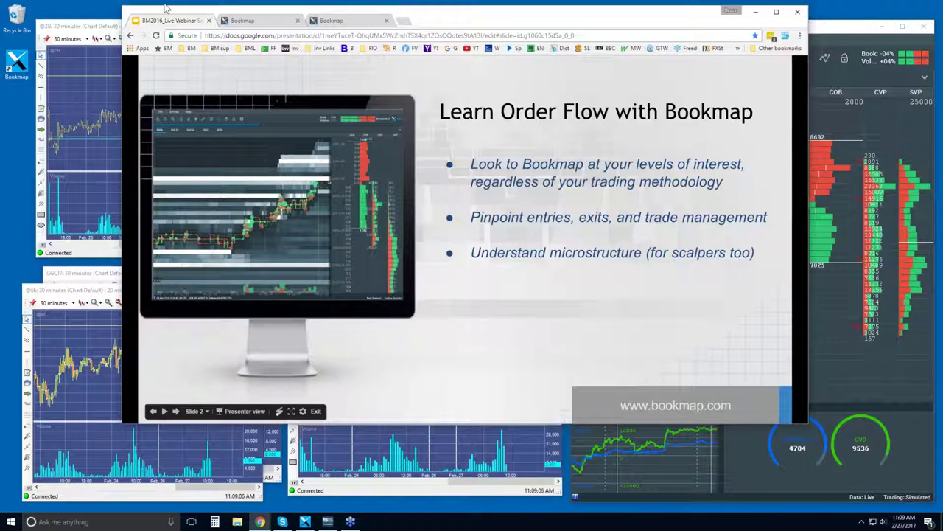
{"action": "left_click", "coordinate": [83, 31]}
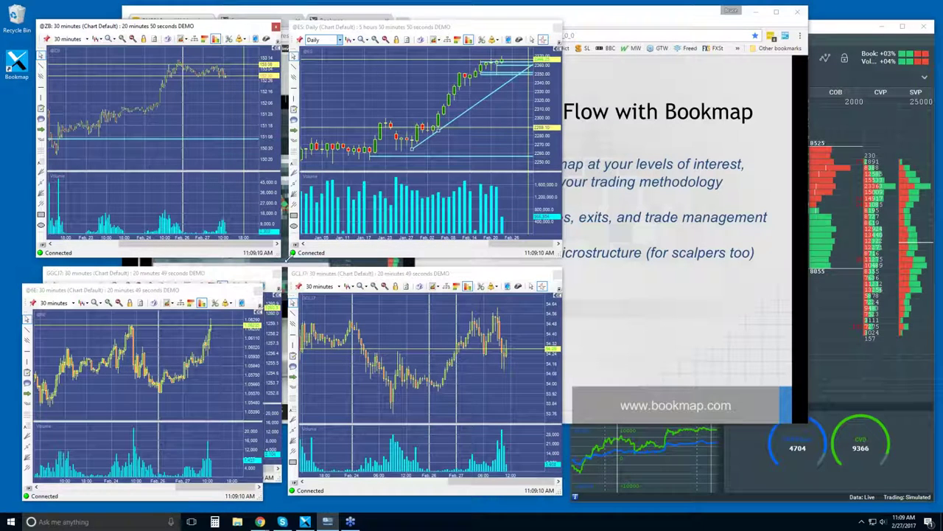
{"action": "left_click_drag", "start_coordinate": [288, 258], "coordinate": [6, 462]}
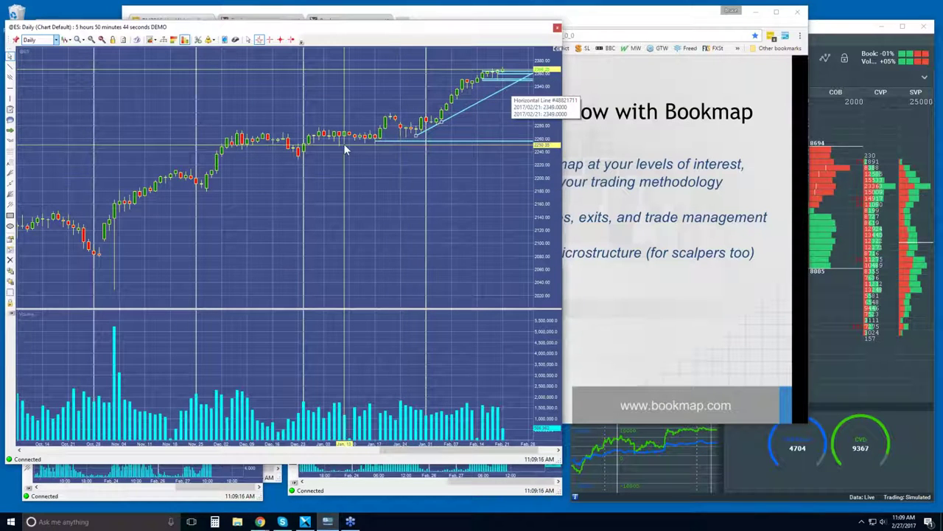
{"action": "left_click_drag", "start_coordinate": [343, 145], "coordinate": [511, 68]}
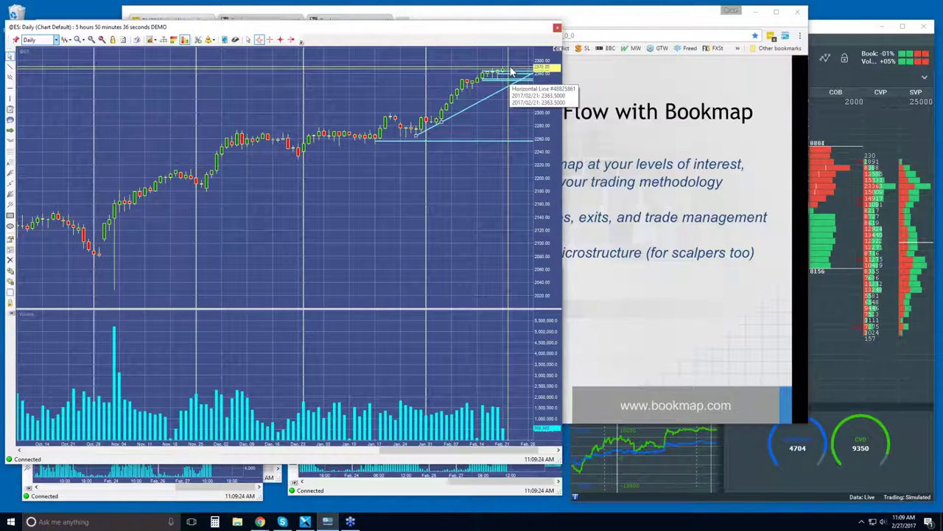
{"action": "left_click", "coordinate": [56, 39]}
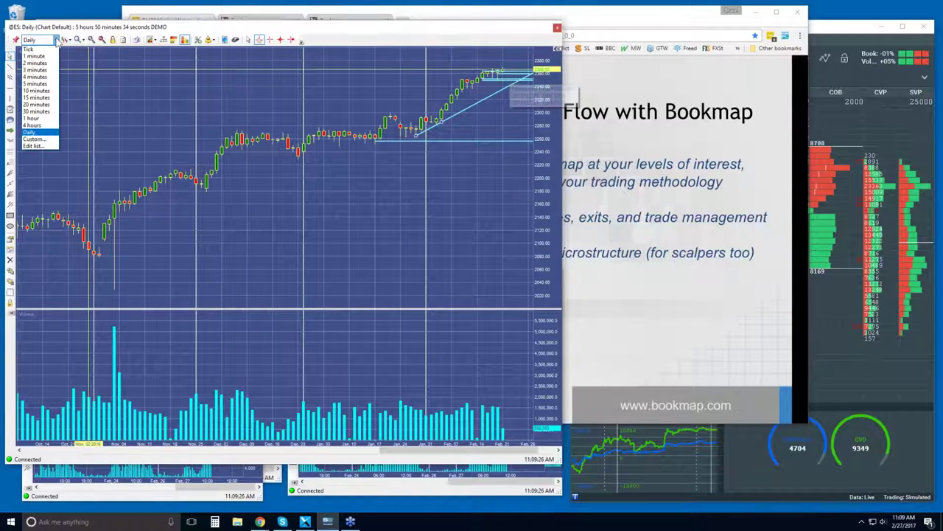
{"action": "left_click", "coordinate": [36, 111]}
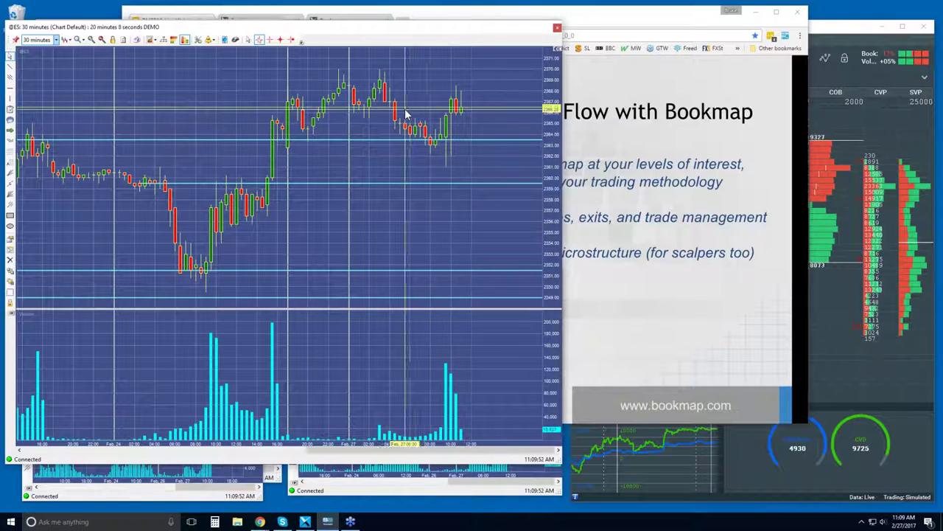
{"action": "mouse_move", "coordinate": [444, 150]}
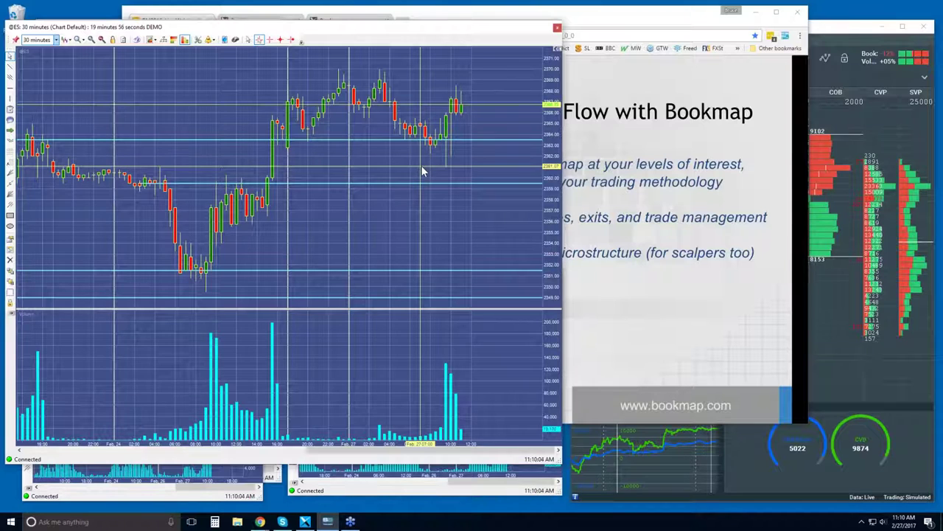
{"action": "left_click_drag", "start_coordinate": [424, 140], "coordinate": [432, 94]}
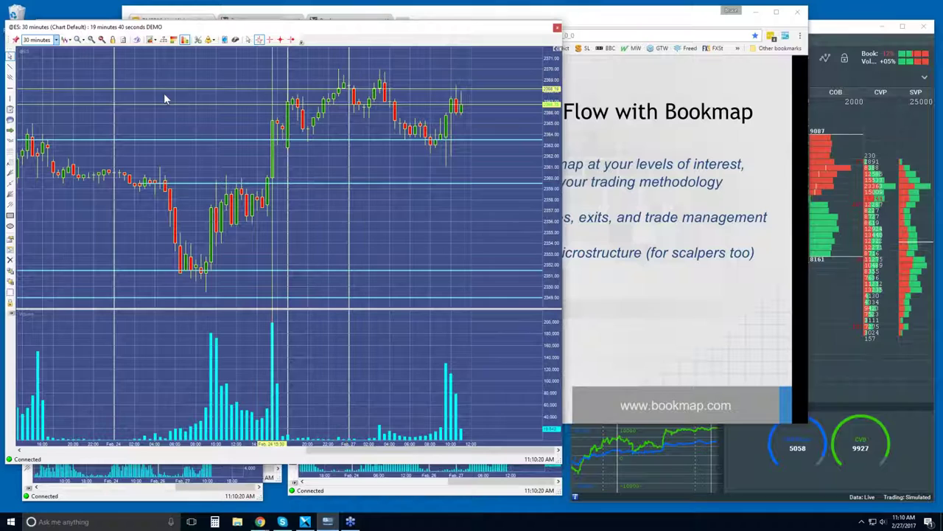
{"action": "left_click", "coordinate": [10, 89]}
{"action": "left_click_drag", "start_coordinate": [339, 69], "coordinate": [429, 73]}
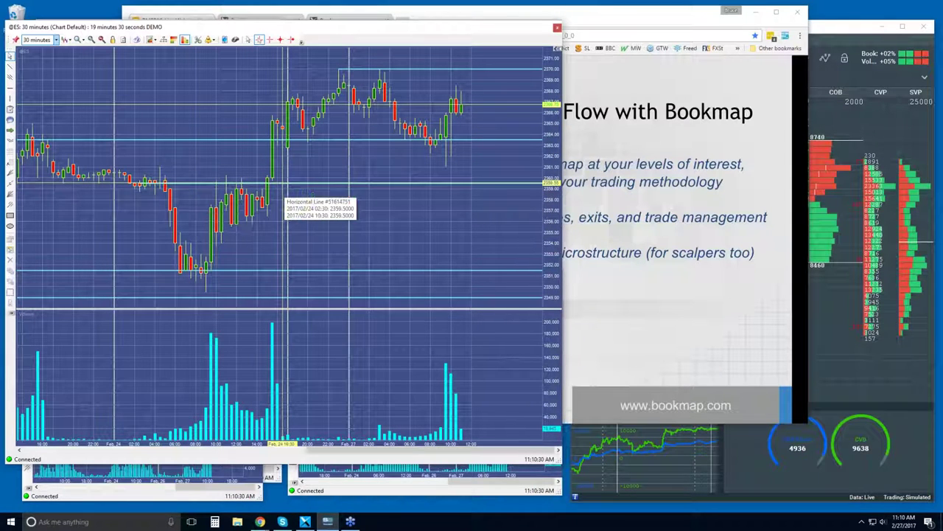
{"action": "mouse_move", "coordinate": [287, 183]}
{"action": "left_mouse_down"}
{"action": "mouse_move", "coordinate": [284, 168]}
{"action": "mouse_move", "coordinate": [284, 183]}
{"action": "left_mouse_up"}
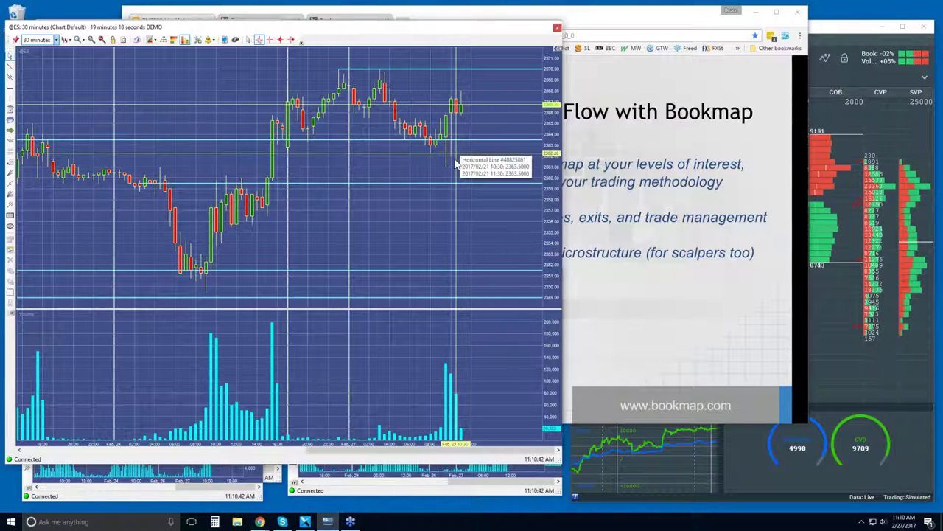
Step: Switch to Bookmap, maximize its ESH7 window, and slightly reduce the height of the indicator pane below the heatmap
{"action": "left_click", "coordinate": [831, 33]}
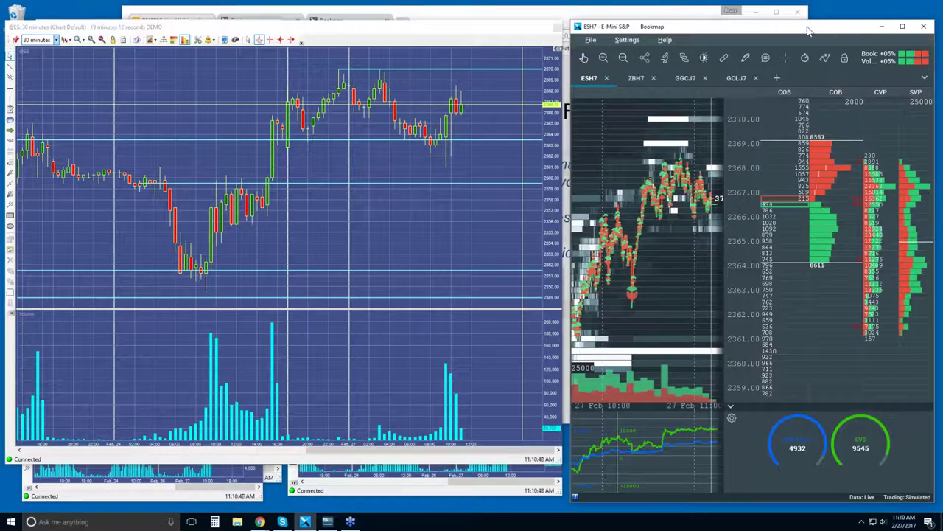
{"action": "double_click", "coordinate": [808, 31]}
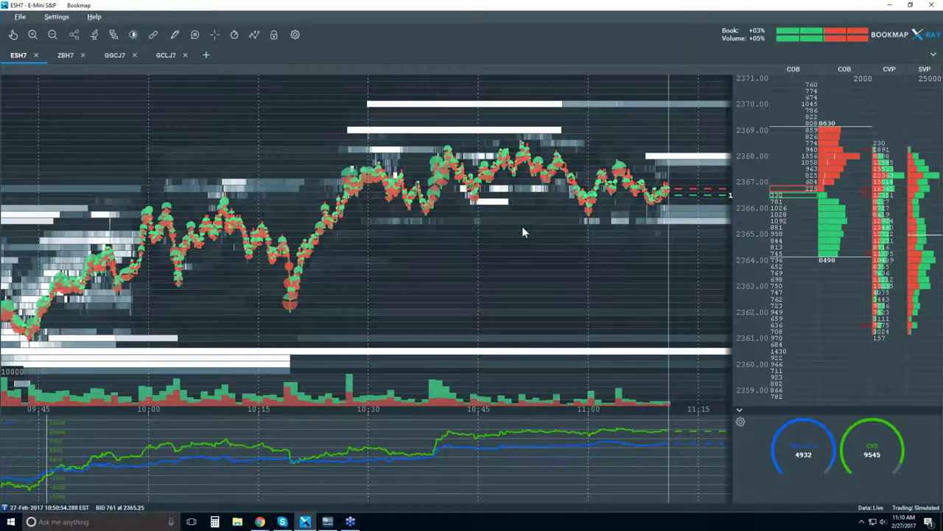
{"action": "scroll", "coordinate": [522, 231], "scroll_direction": "down", "scroll_amount": 1}
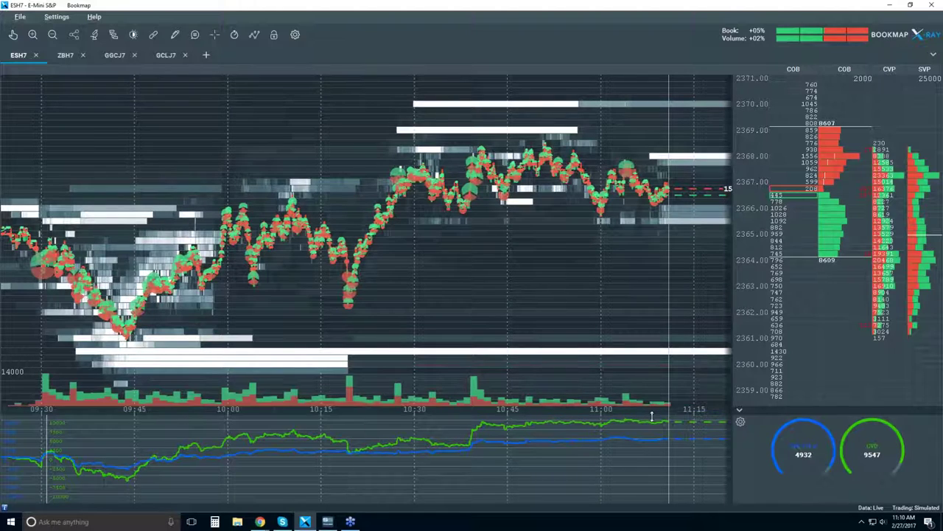
{"action": "left_click_drag", "start_coordinate": [651, 415], "coordinate": [651, 420]}
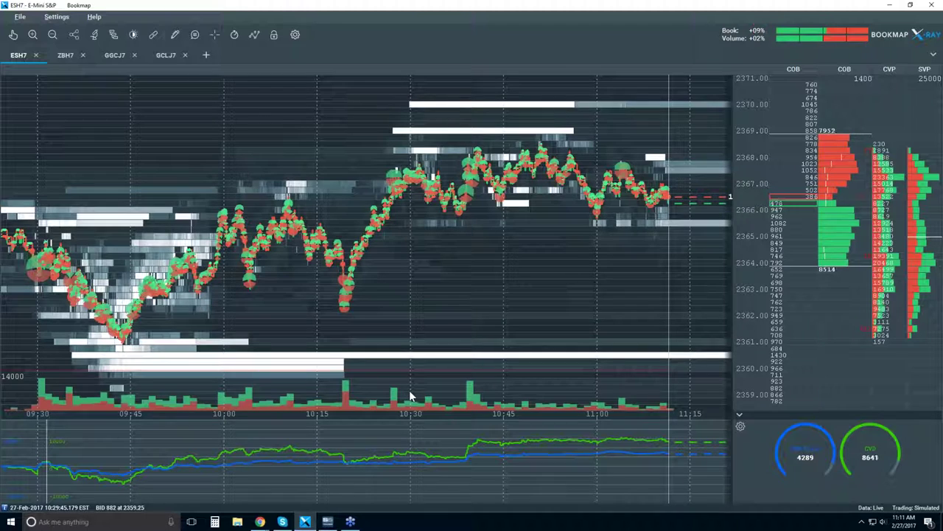
Step: Examine the Cumulative Volume Delta, Chase, Escape and Execute settings in the ESH7 API add-ons configuration, and close it
{"action": "left_click", "coordinate": [113, 37]}
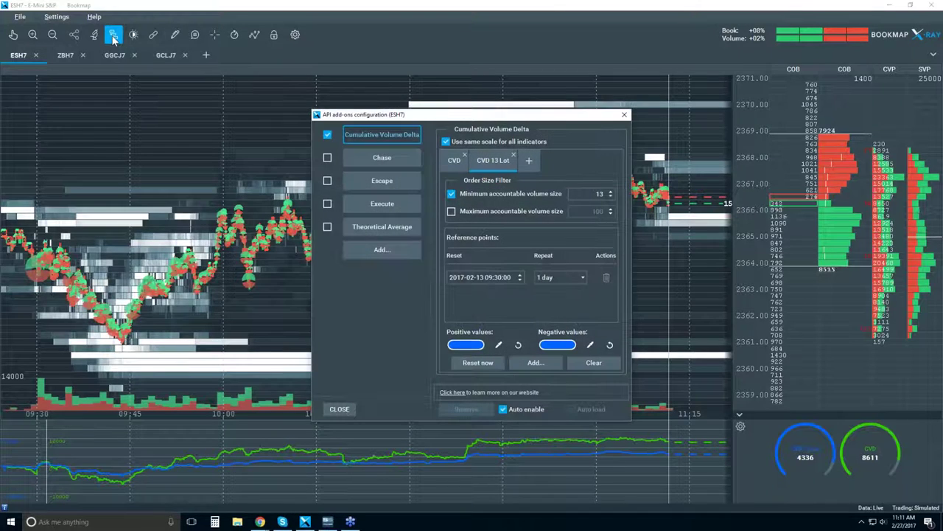
{"action": "left_click_drag", "start_coordinate": [475, 124], "coordinate": [301, 113]}
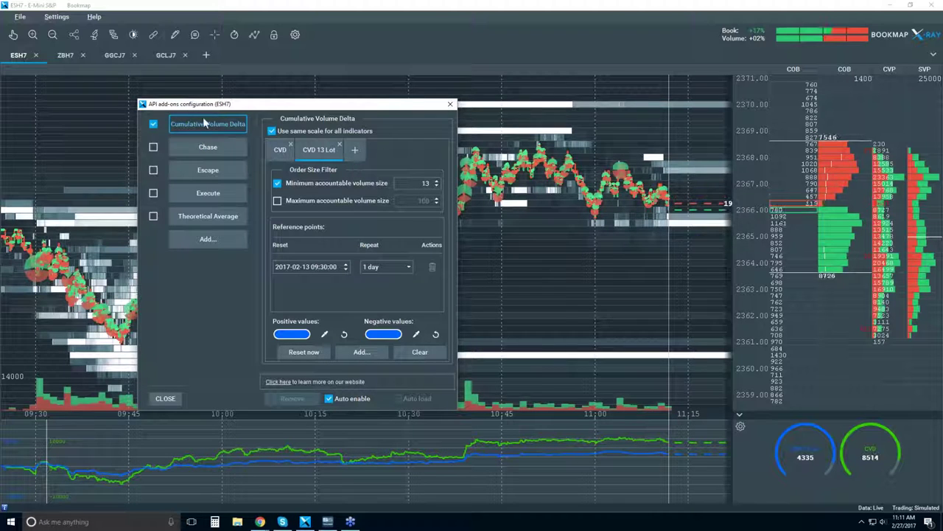
{"action": "left_click", "coordinate": [208, 146]}
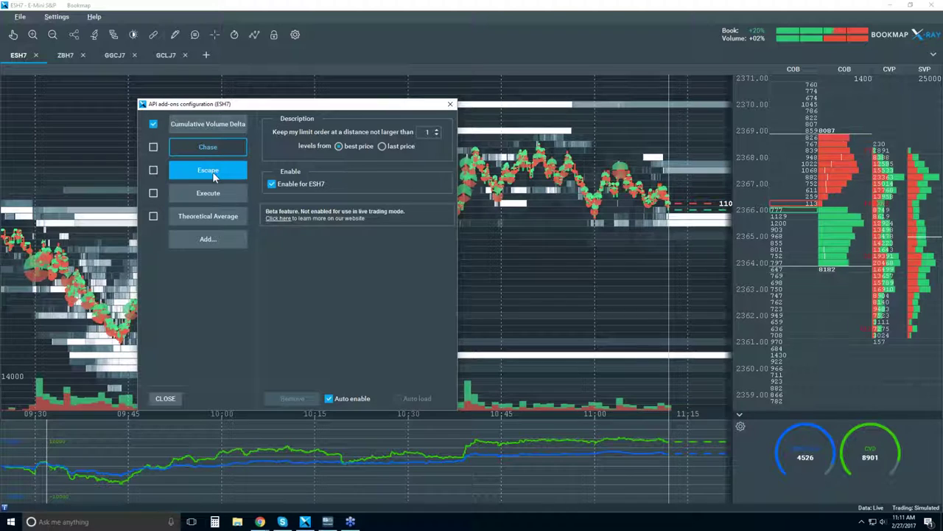
{"action": "left_click", "coordinate": [212, 172]}
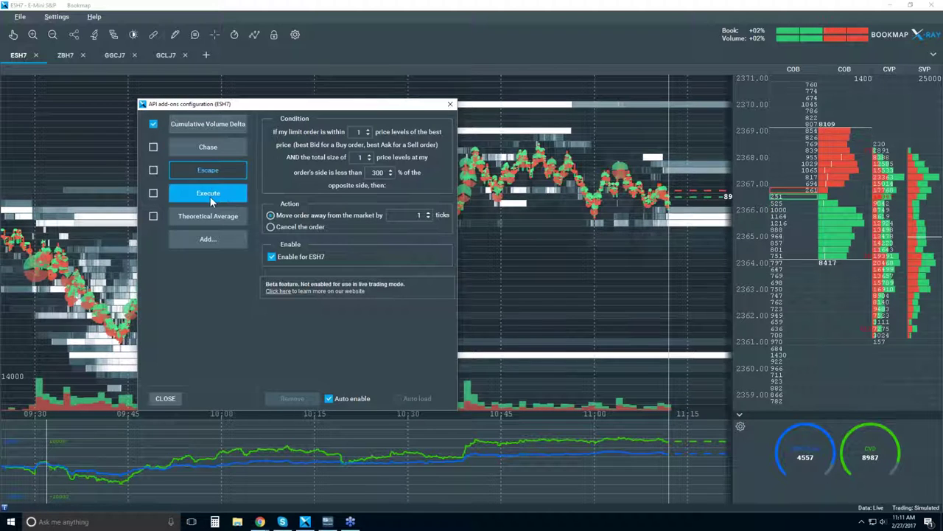
{"action": "left_click", "coordinate": [210, 193]}
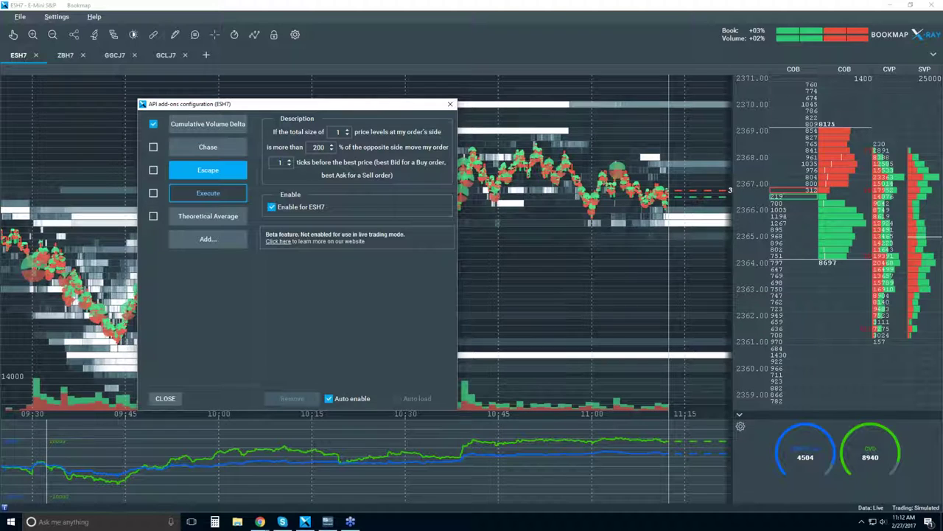
{"action": "left_click", "coordinate": [231, 168]}
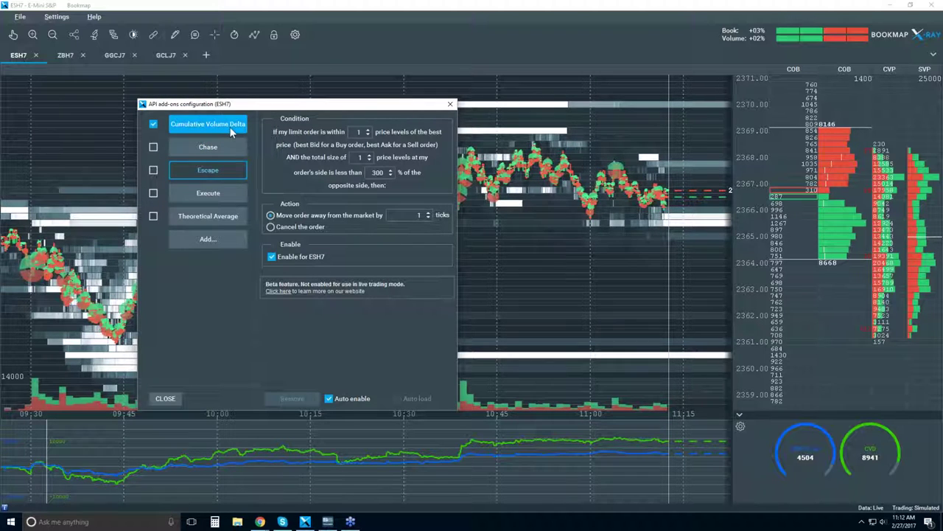
{"action": "left_click", "coordinate": [450, 105]}
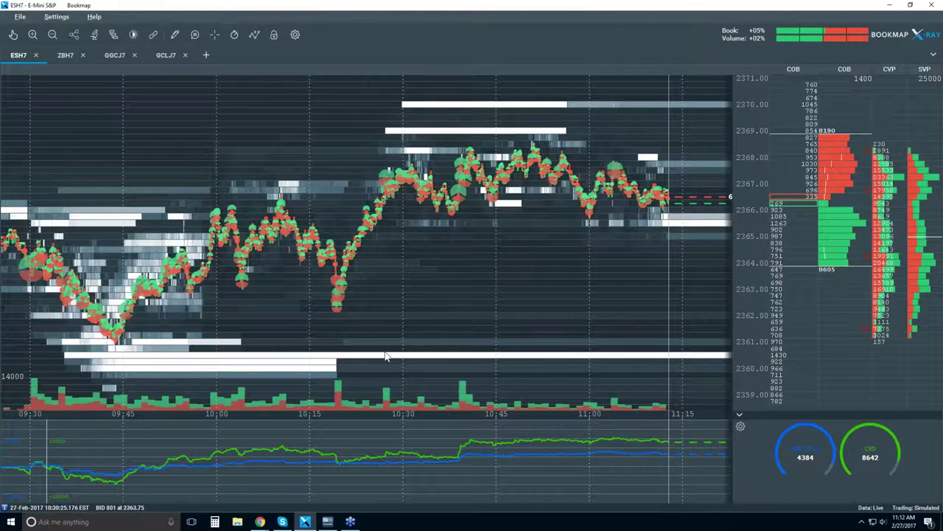
Step: Switch to the browser window with Bookmap's pricing page and extend it downward to fit the full plan cards
{"action": "mouse_move", "coordinate": [272, 524]}
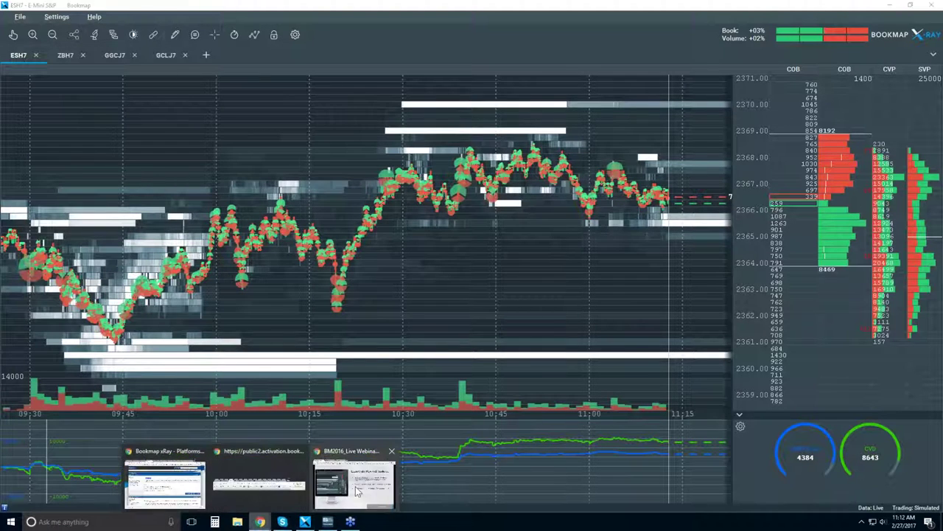
{"action": "left_click", "coordinate": [169, 478]}
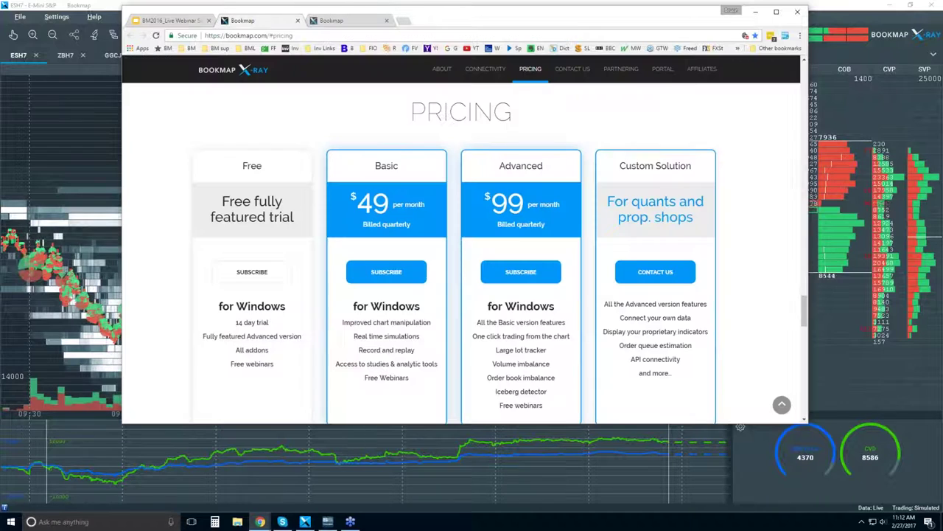
{"action": "left_click", "coordinate": [262, 22]}
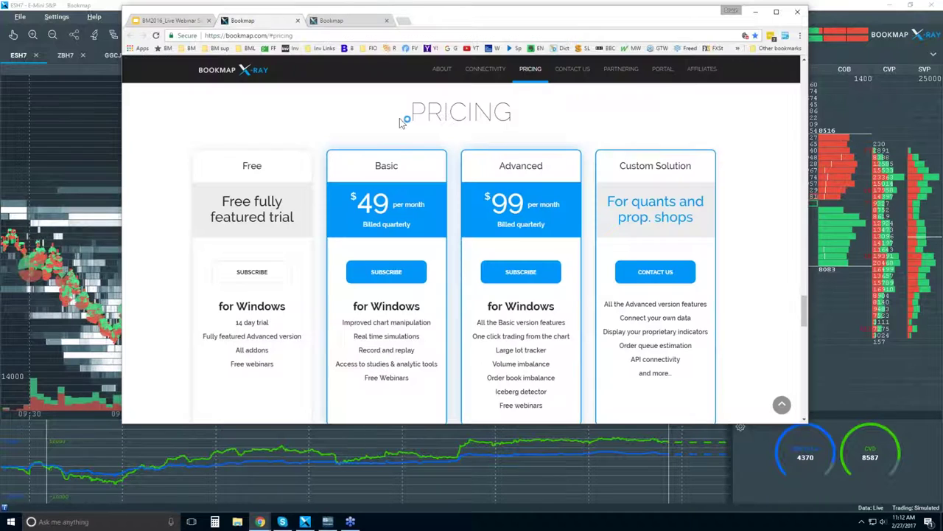
{"action": "left_click_drag", "start_coordinate": [464, 424], "coordinate": [454, 488]}
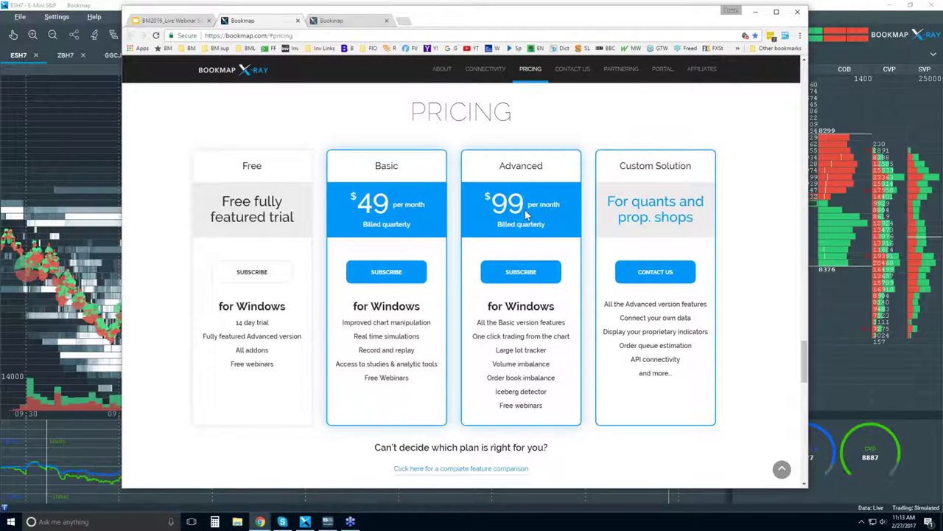
Step: Highlight the Advanced plan's features from one click trading to order book imbalance, and clear the highlighting
{"action": "left_click_drag", "start_coordinate": [482, 336], "coordinate": [553, 378]}
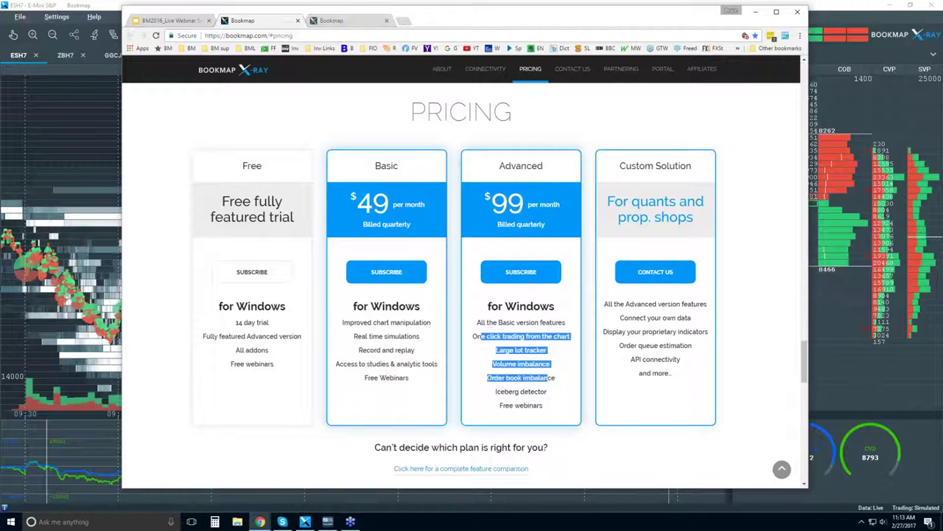
{"action": "left_click", "coordinate": [478, 337]}
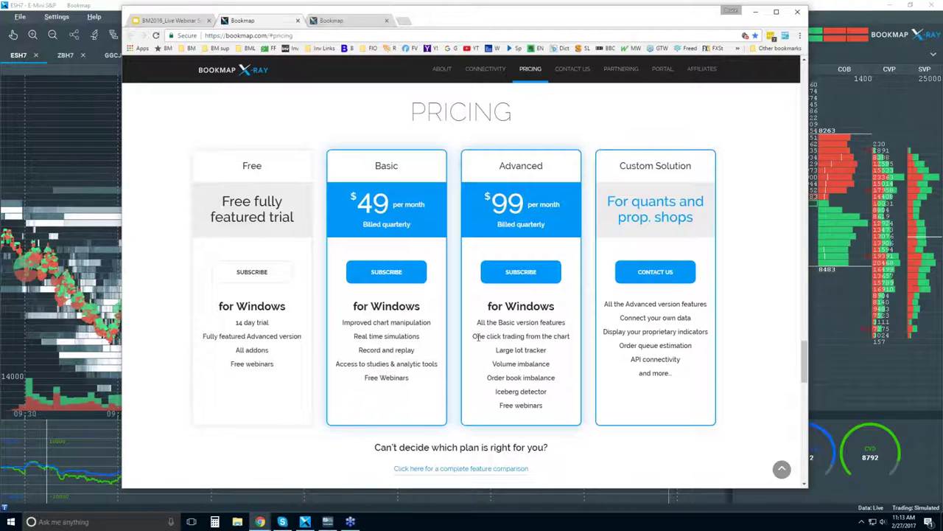
{"action": "left_click_drag", "start_coordinate": [473, 337], "coordinate": [540, 337]}
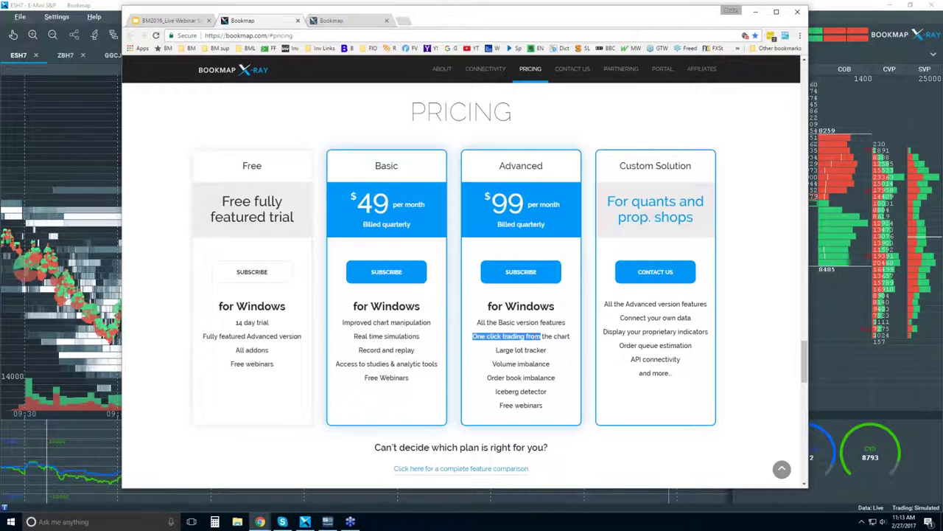
{"action": "left_click", "coordinate": [541, 337]}
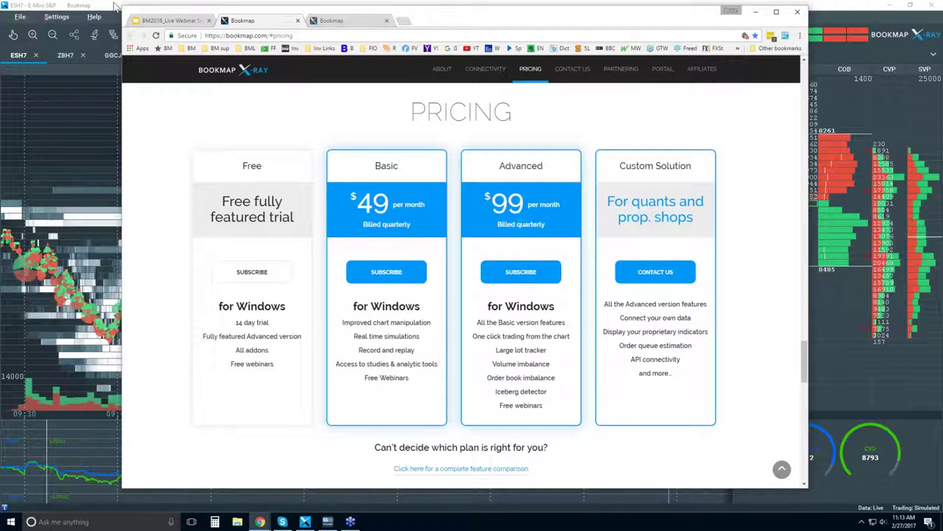
Step: Return to Bookmap and turn off Volume Dots, Heatmap and Extended on the ESH7 chart
{"action": "key", "text": "alt+Tab"}
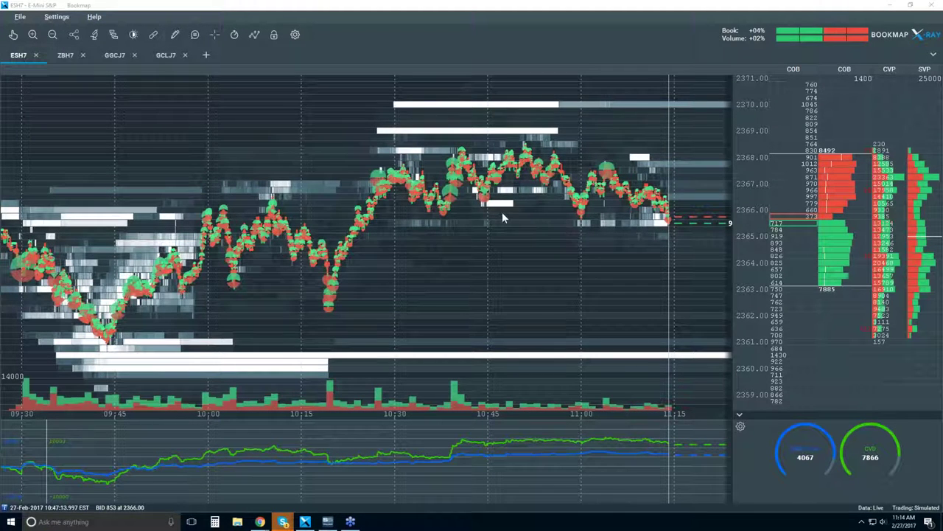
{"action": "scroll", "coordinate": [502, 211], "scroll_direction": "down", "scroll_amount": 1}
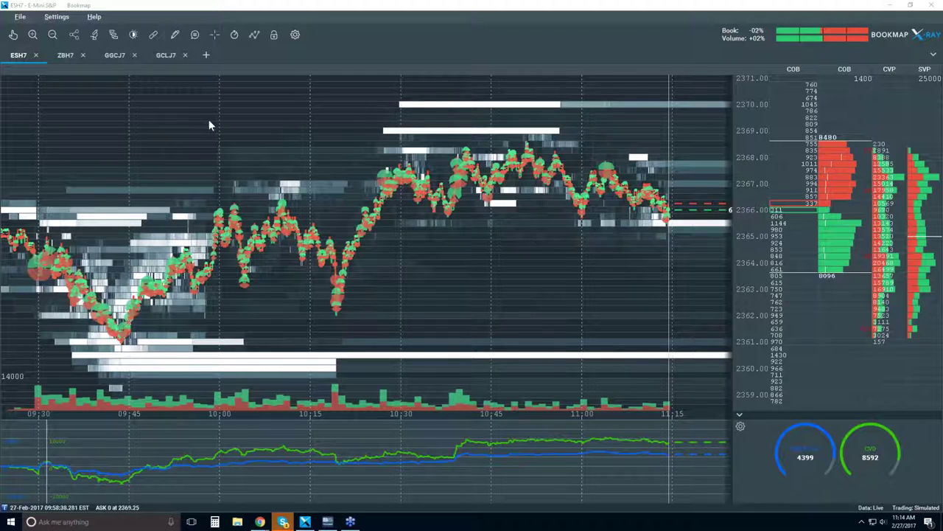
{"action": "left_click", "coordinate": [214, 35]}
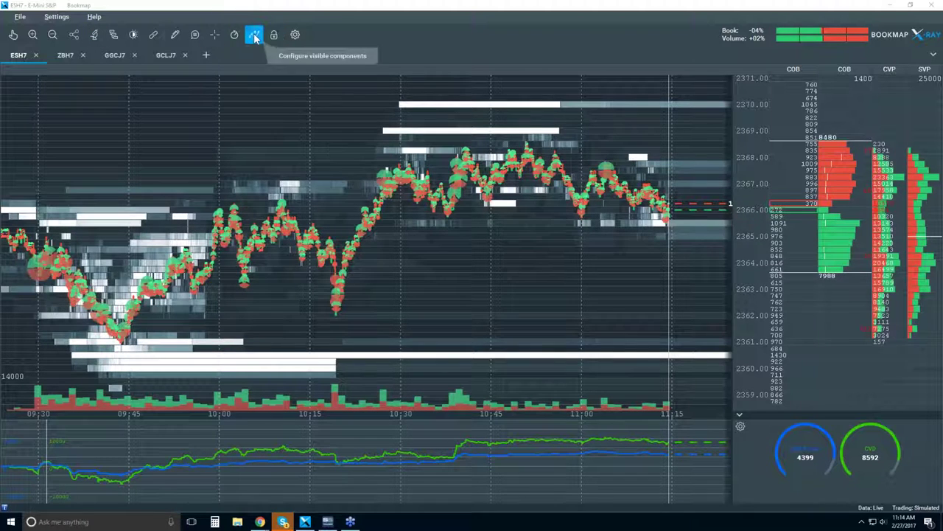
{"action": "left_click", "coordinate": [254, 35]}
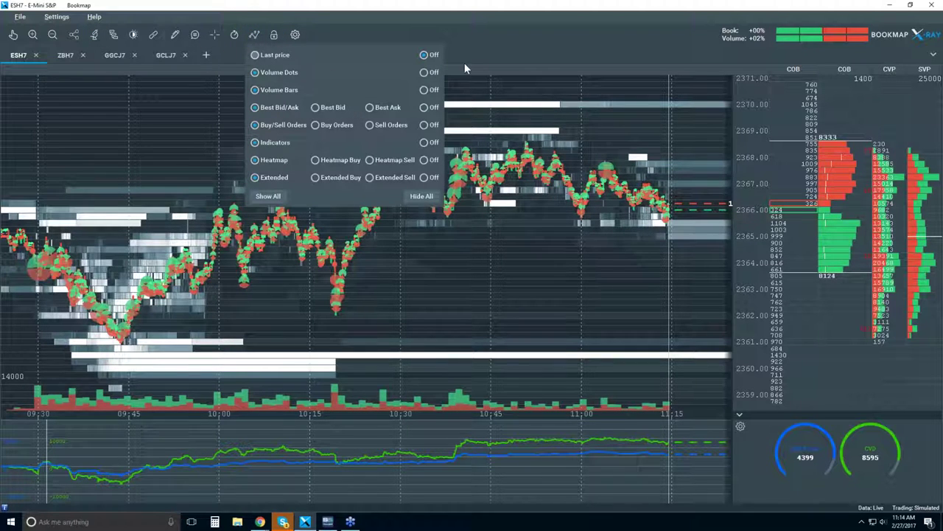
{"action": "left_click", "coordinate": [424, 72]}
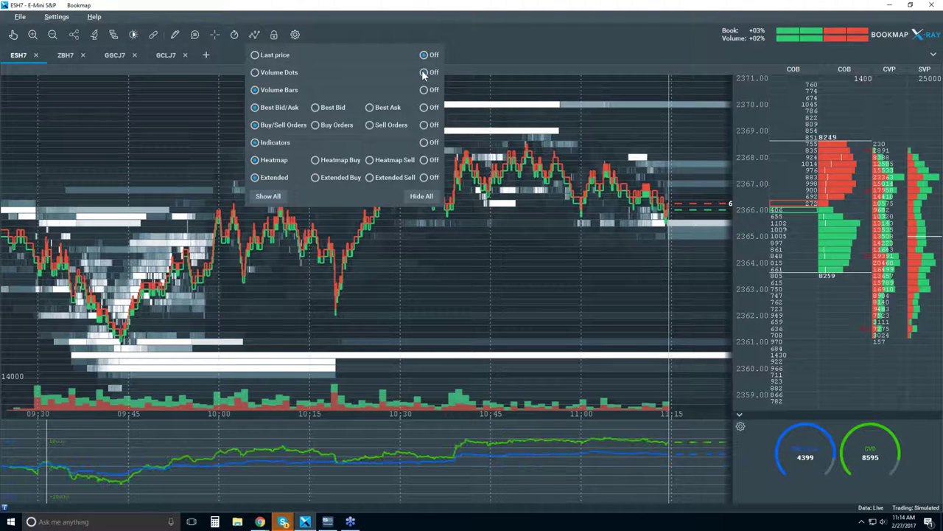
{"action": "left_click", "coordinate": [424, 159]}
{"action": "left_click", "coordinate": [424, 177]}
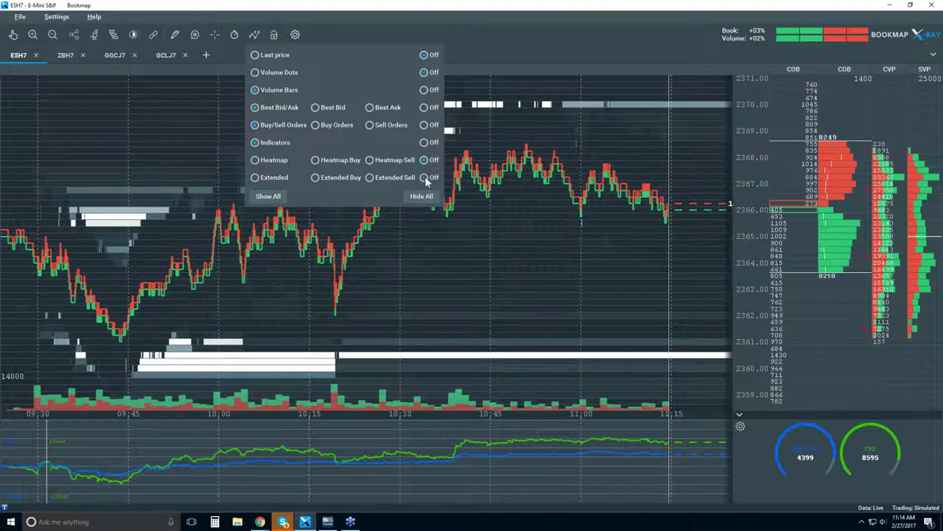
{"action": "left_click", "coordinate": [540, 112]}
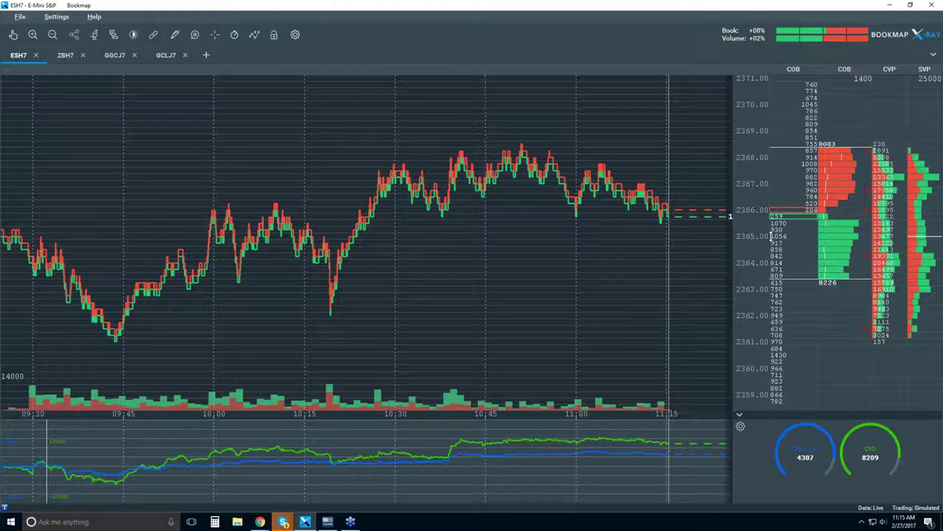
Step: Examine the display options for the CVP column, including its accumulation range and Volume setting, and dismiss them
{"action": "scroll", "coordinate": [790, 193], "scroll_direction": "up", "scroll_amount": 2}
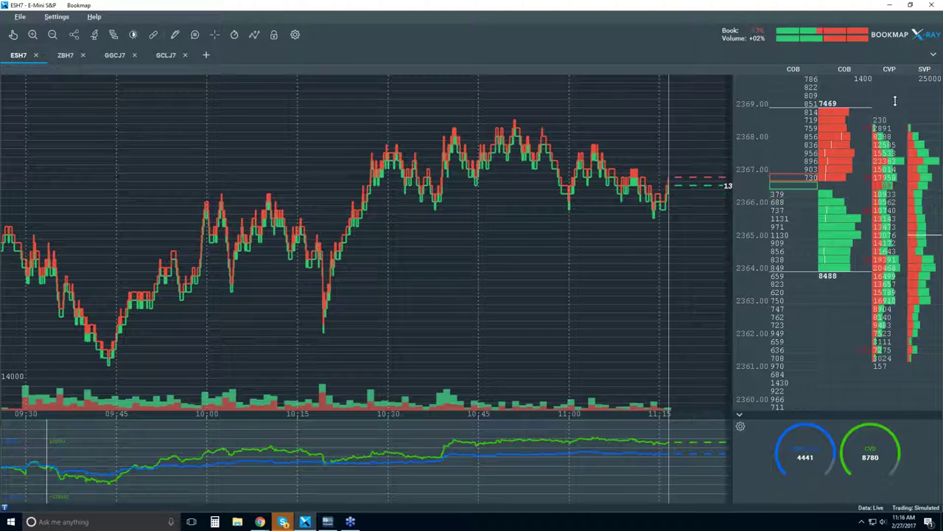
{"action": "right_click", "coordinate": [889, 109]}
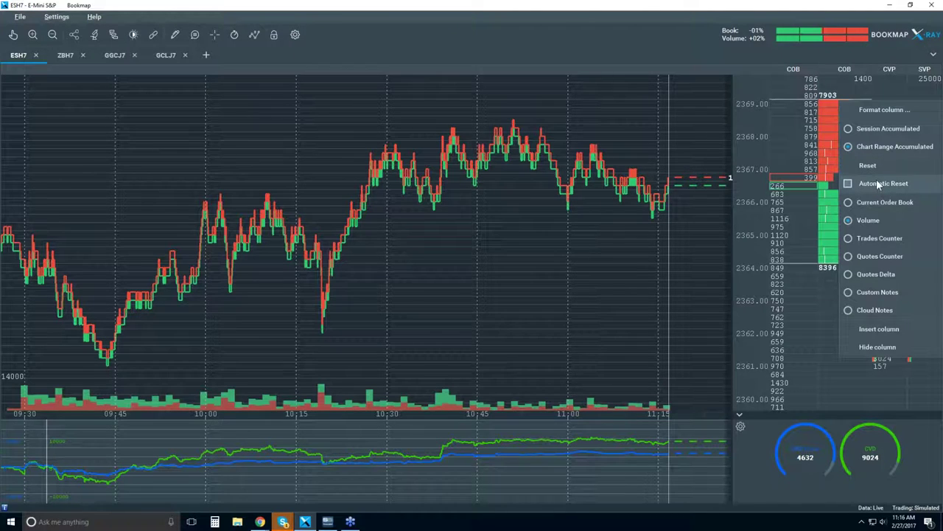
{"action": "left_click", "coordinate": [867, 219]}
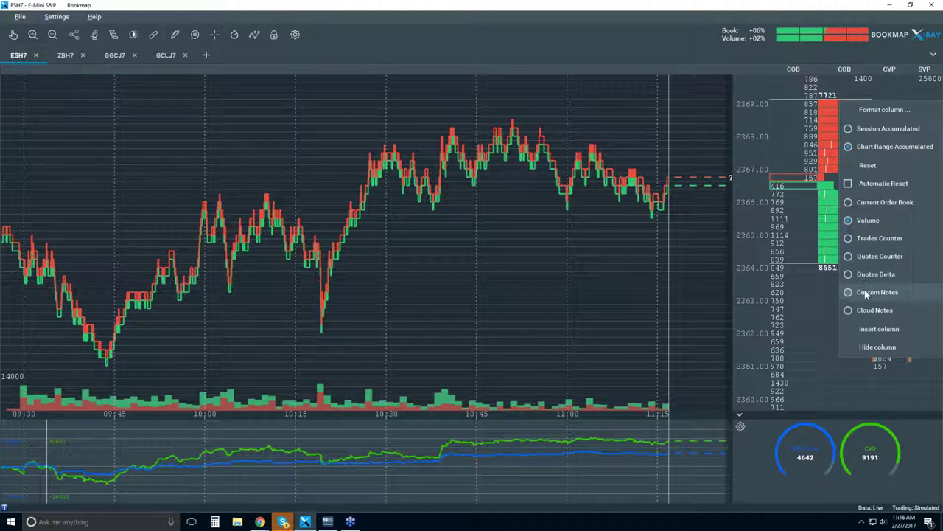
{"action": "left_click", "coordinate": [896, 91]}
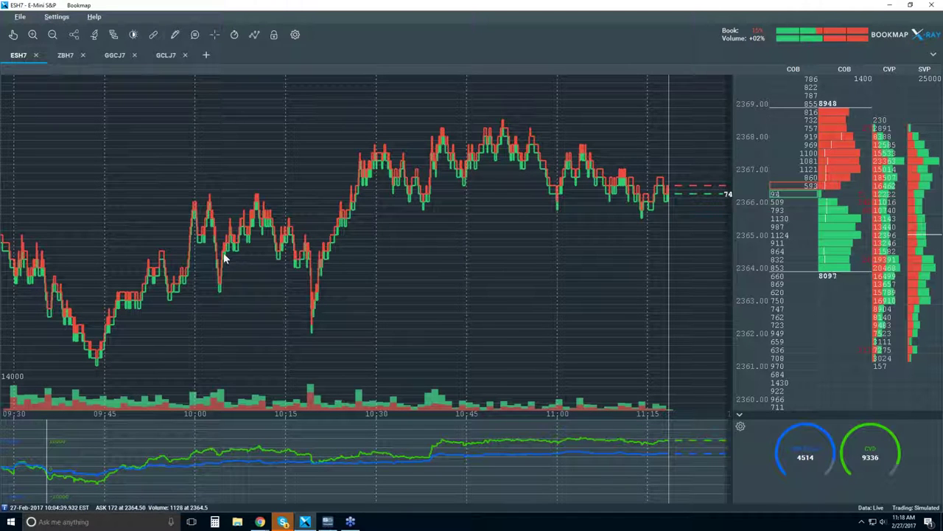
Step: Turn Volume Dots, Heatmap and Extended back on for the ESH7 chart
{"action": "left_click", "coordinate": [253, 35]}
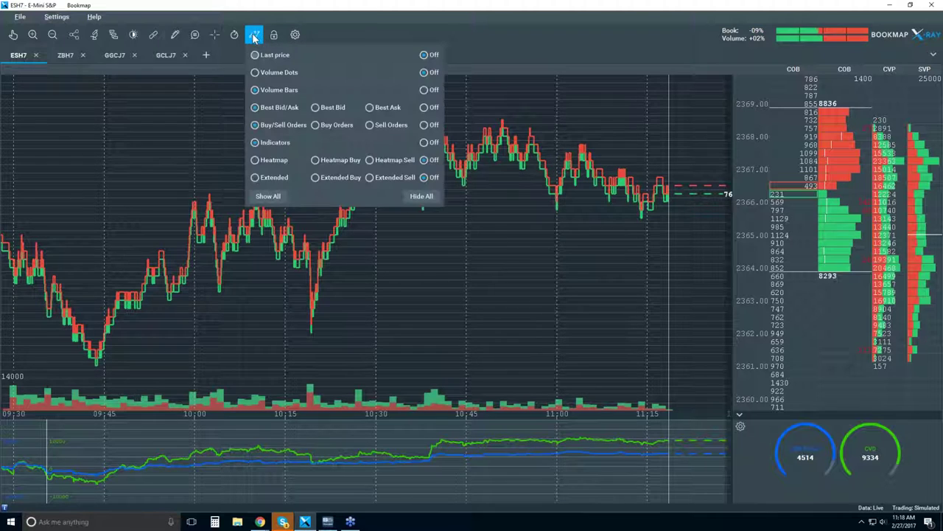
{"action": "left_click", "coordinate": [258, 72]}
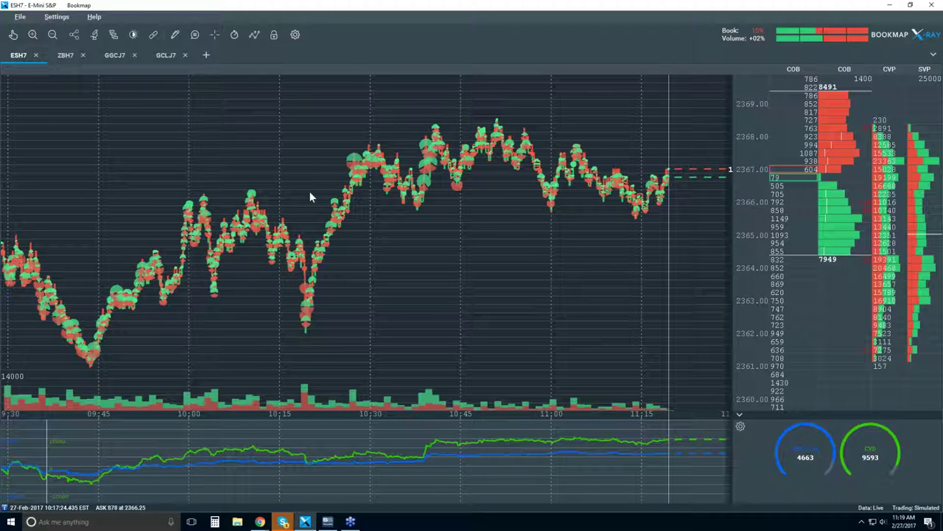
{"action": "left_click", "coordinate": [254, 34]}
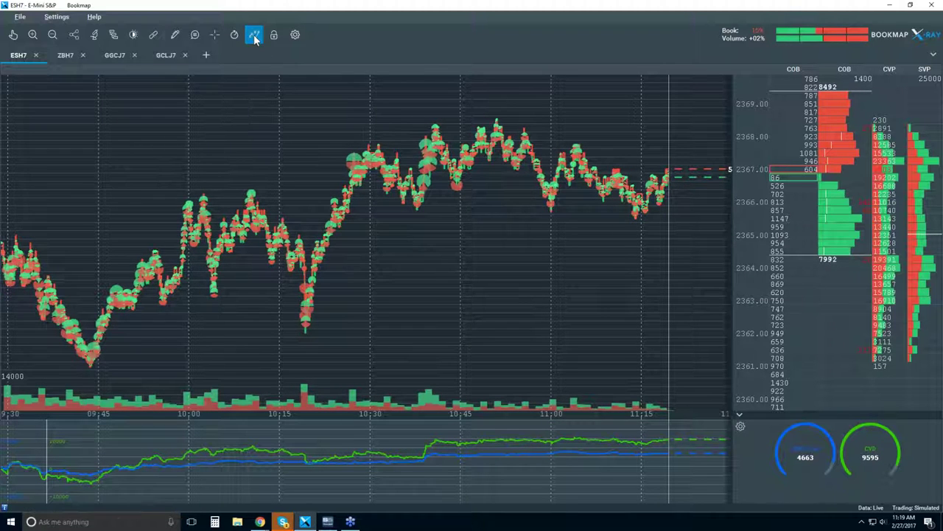
{"action": "left_click", "coordinate": [267, 164]}
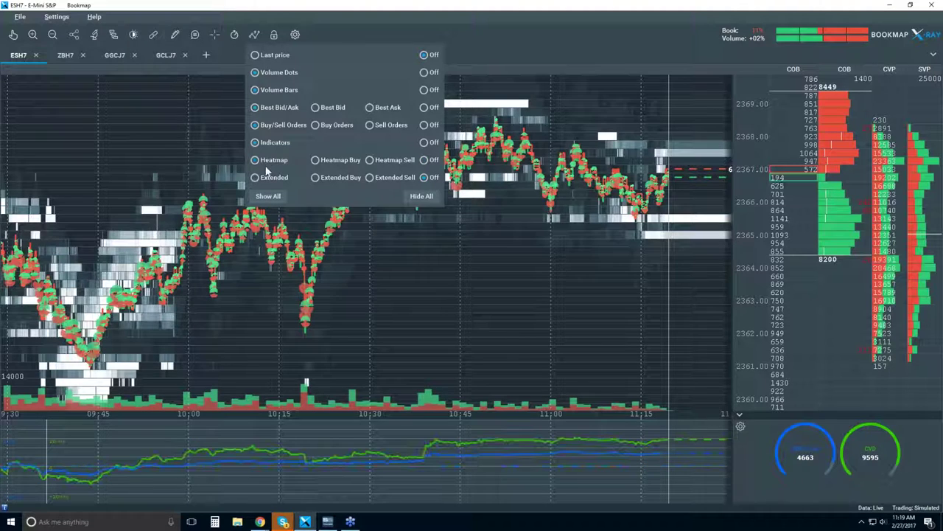
{"action": "left_click", "coordinate": [267, 181]}
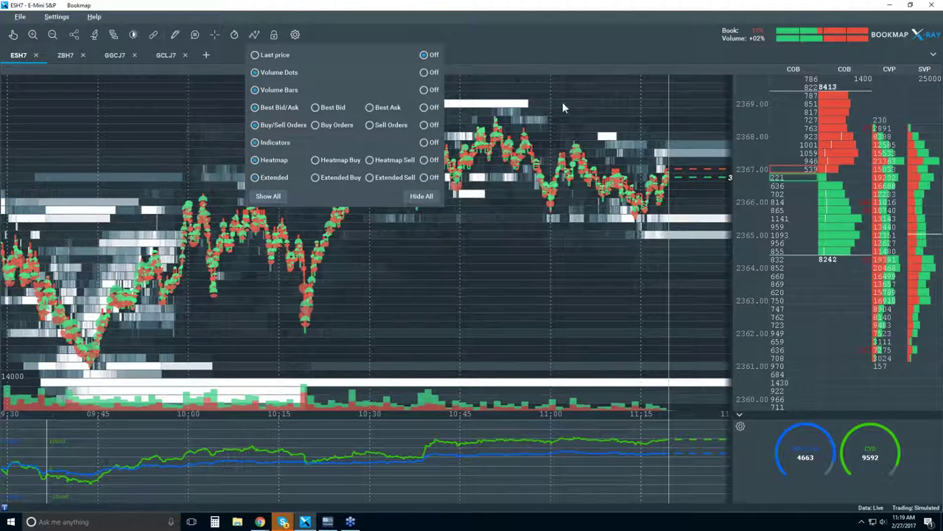
{"action": "left_click", "coordinate": [558, 44]}
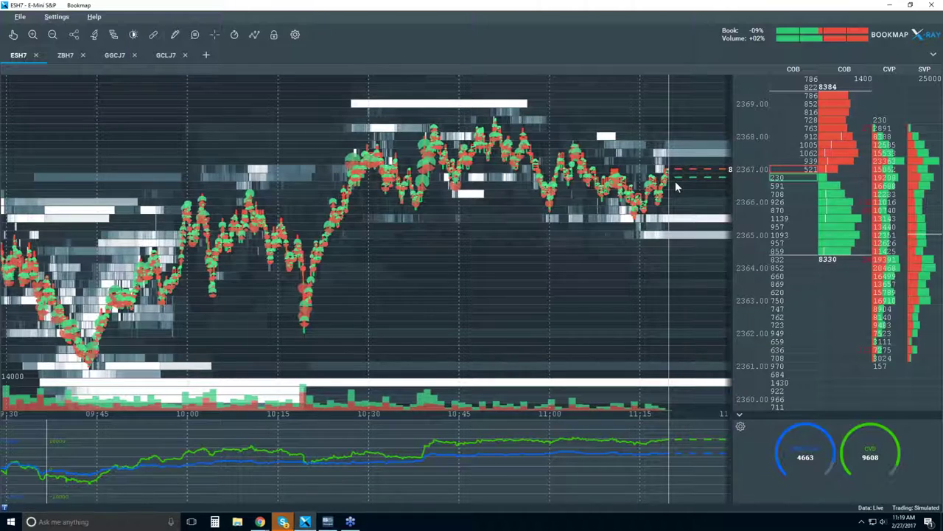
Step: Lower the heatmap's white cut-off to about 87 and raise its brightness to about 50 in the contrast configuration
{"action": "scroll", "coordinate": [648, 148], "scroll_direction": "up", "scroll_amount": 4}
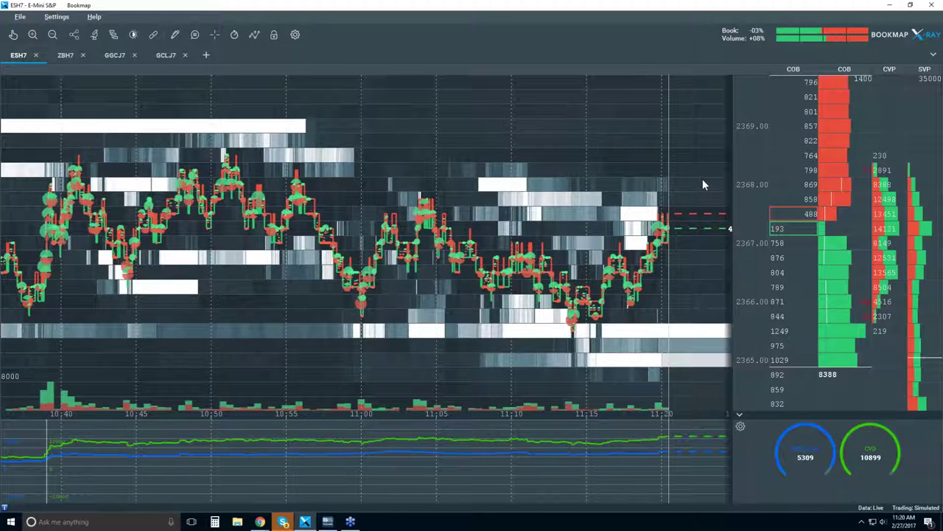
{"action": "left_click", "coordinate": [133, 35]}
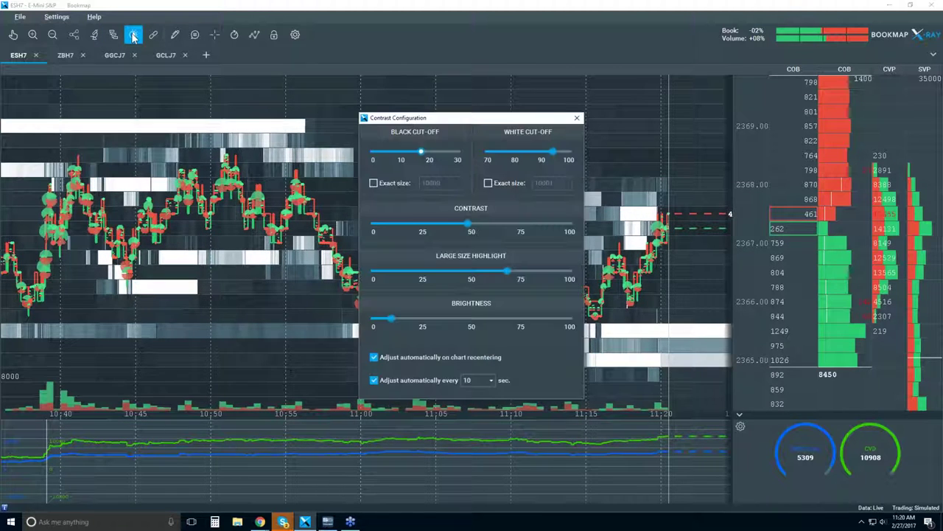
{"action": "left_click_drag", "start_coordinate": [475, 119], "coordinate": [335, 119]}
{"action": "left_click_drag", "start_coordinate": [415, 150], "coordinate": [395, 151]}
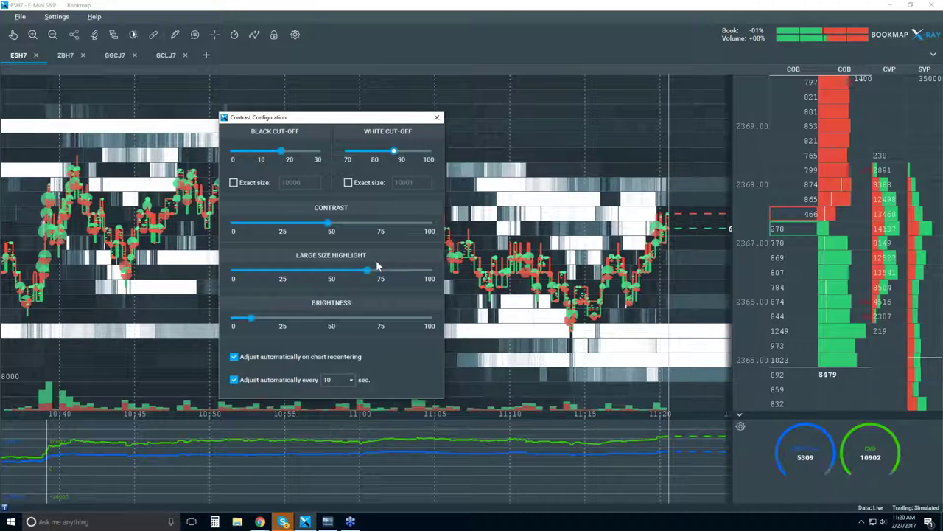
{"action": "left_click_drag", "start_coordinate": [250, 317], "coordinate": [330, 321]}
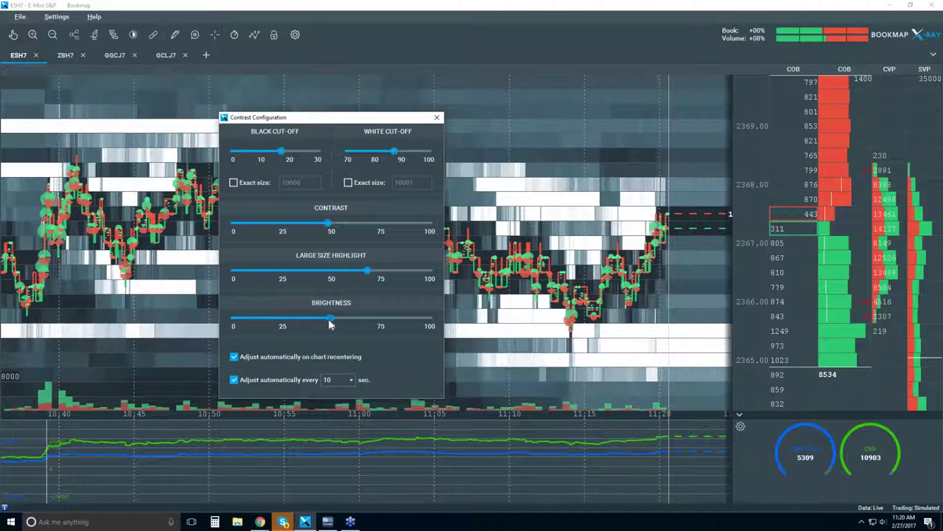
{"action": "left_click", "coordinate": [438, 118]}
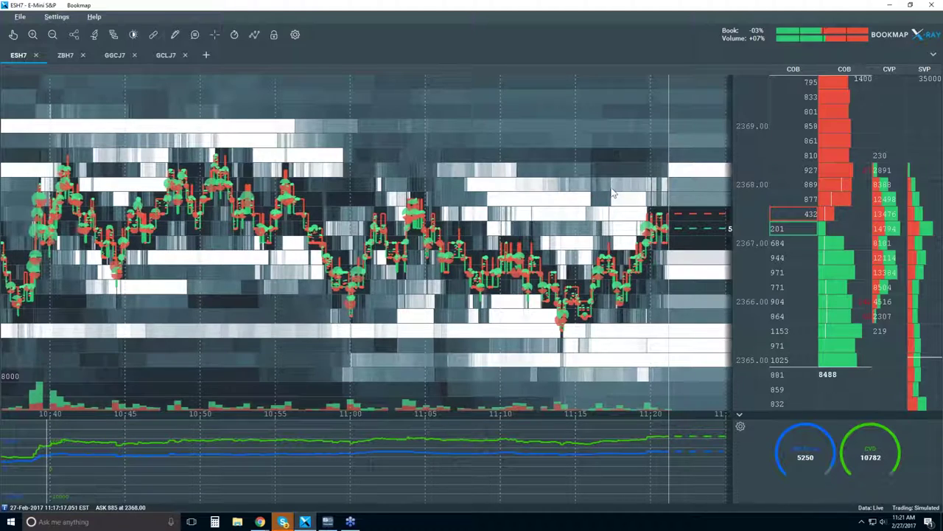
Step: Raise the ESH7 heatmap's white cut-off to about 95 and its black cut-off to about 22 in the contrast configuration
{"action": "scroll", "coordinate": [589, 181], "scroll_direction": "up", "scroll_amount": 5}
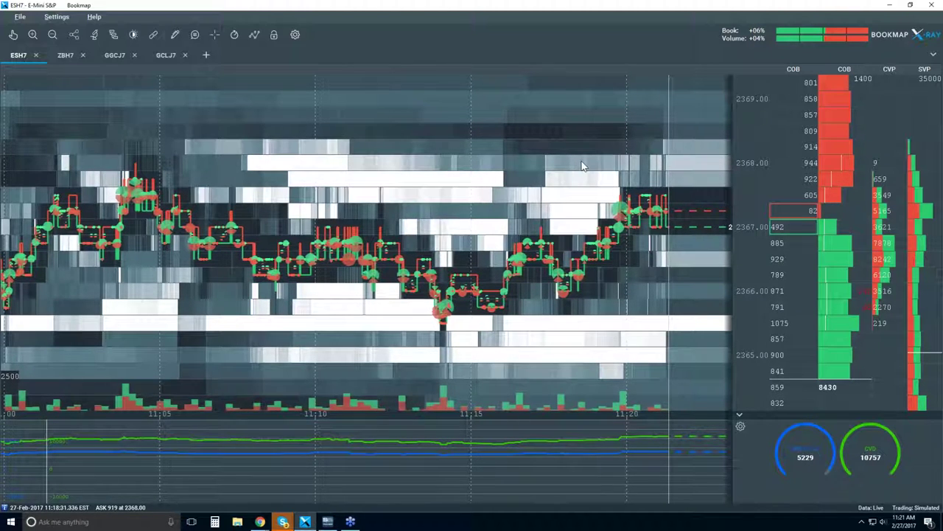
{"action": "scroll", "coordinate": [573, 168], "scroll_direction": "down", "scroll_amount": 3}
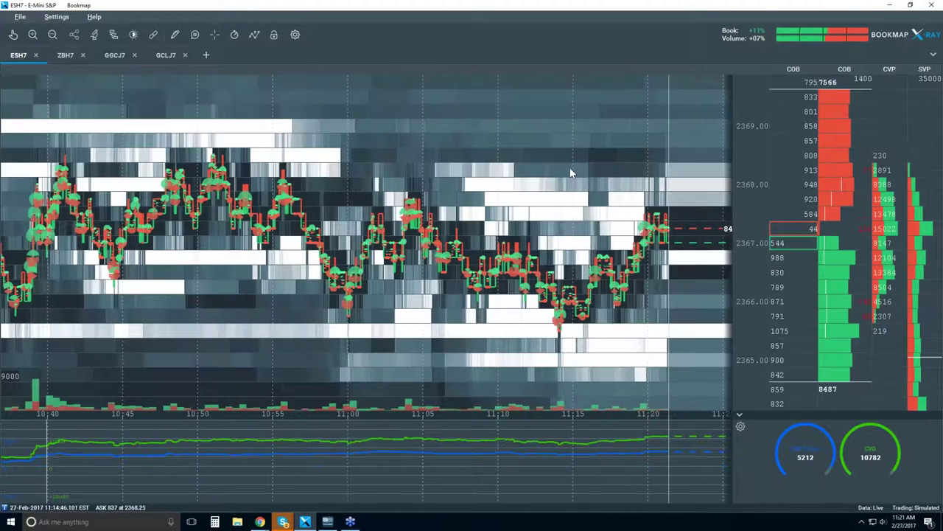
{"action": "scroll", "coordinate": [570, 172], "scroll_direction": "down", "scroll_amount": 3}
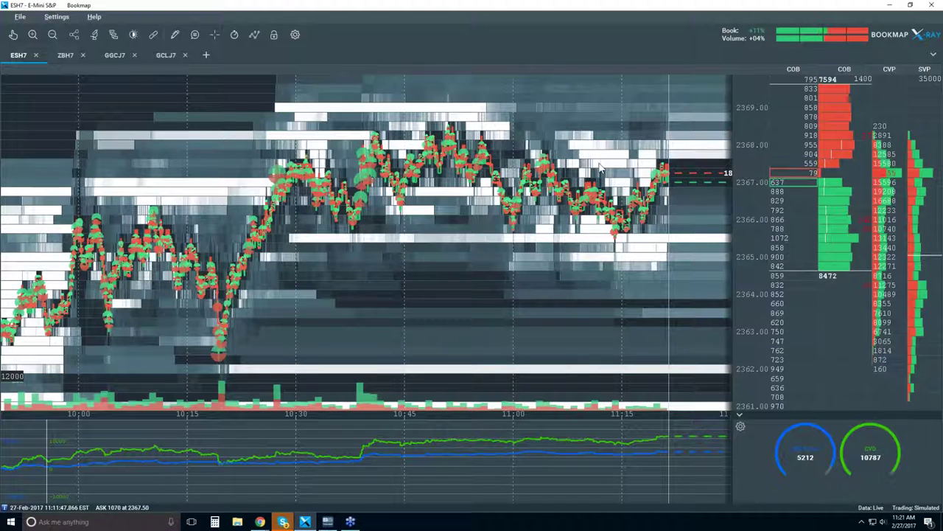
{"action": "left_click", "coordinate": [133, 35]}
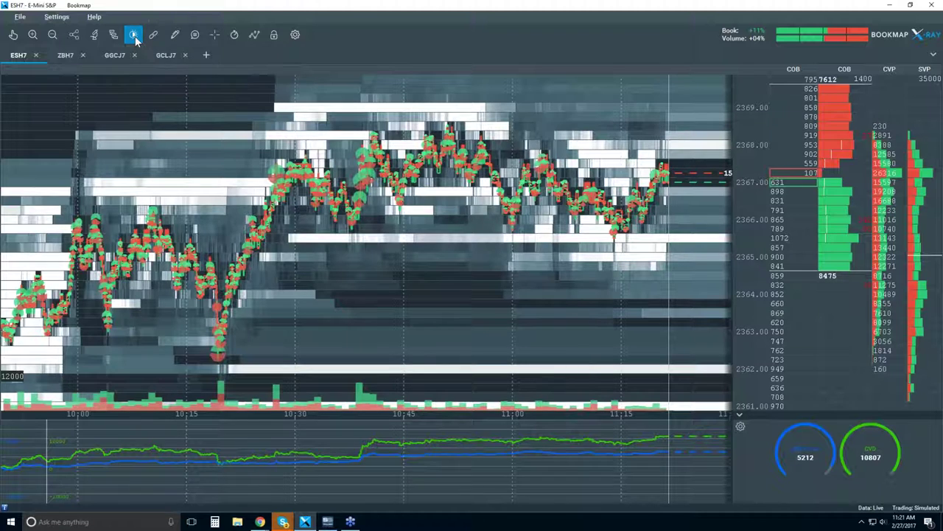
{"action": "left_click_drag", "start_coordinate": [399, 117], "coordinate": [177, 90]}
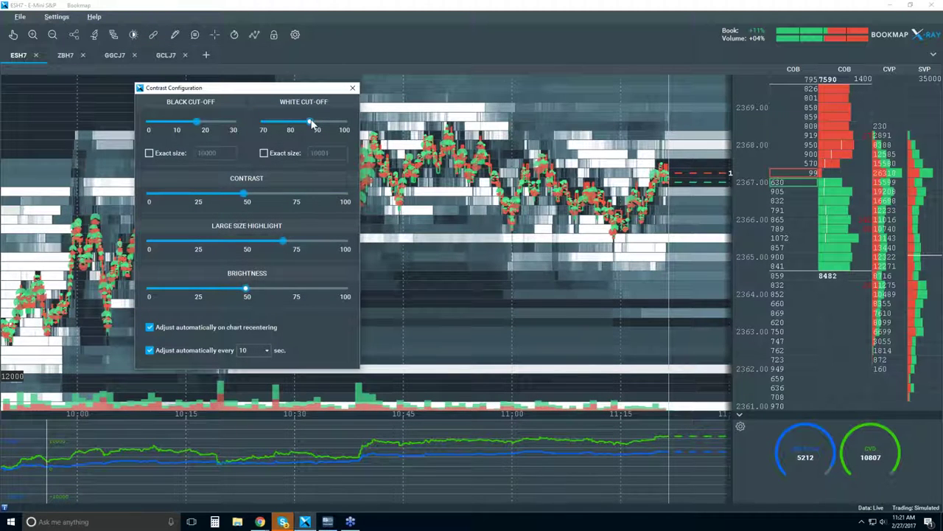
{"action": "left_click_drag", "start_coordinate": [310, 125], "coordinate": [330, 129]}
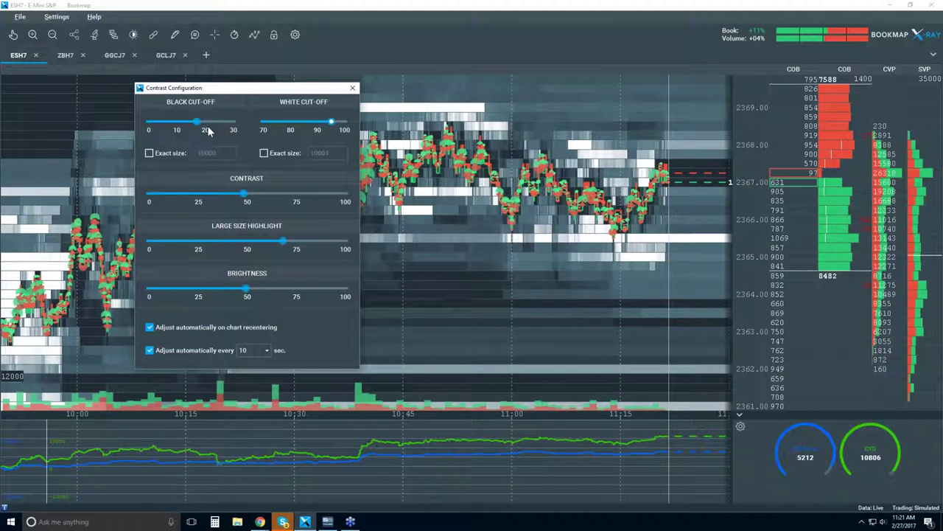
{"action": "mouse_move", "coordinate": [198, 122]}
{"action": "left_mouse_down"}
{"action": "mouse_move", "coordinate": [175, 123]}
{"action": "mouse_move", "coordinate": [215, 129]}
{"action": "left_mouse_up"}
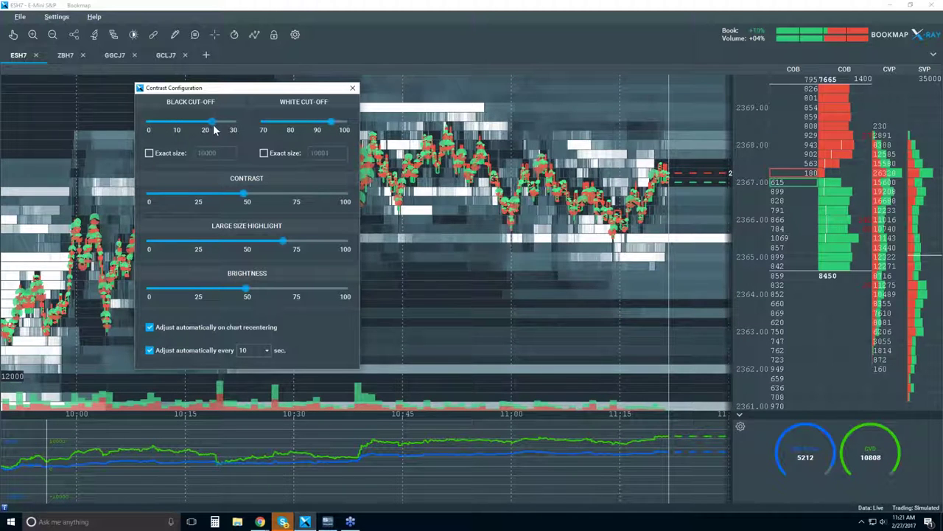
Step: Lower the heatmap brightness to about 8, raise the large size highlight to about 76, and close the contrast configuration
{"action": "left_click_drag", "start_coordinate": [187, 289], "coordinate": [165, 291]}
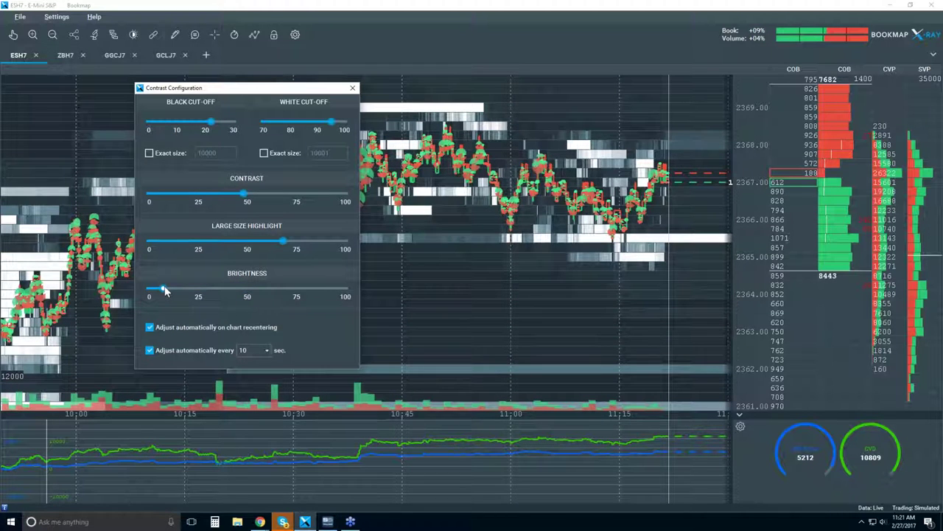
{"action": "left_click_drag", "start_coordinate": [286, 245], "coordinate": [303, 249]}
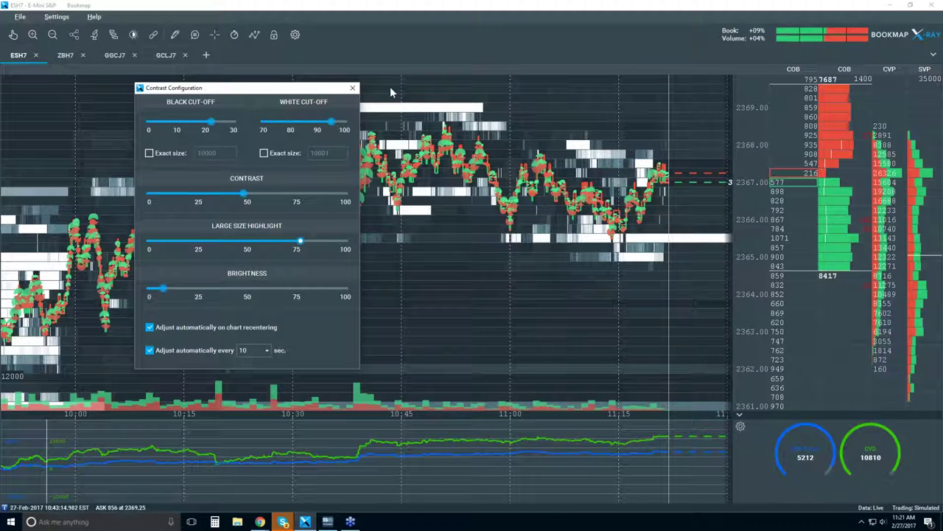
{"action": "left_click", "coordinate": [353, 89]}
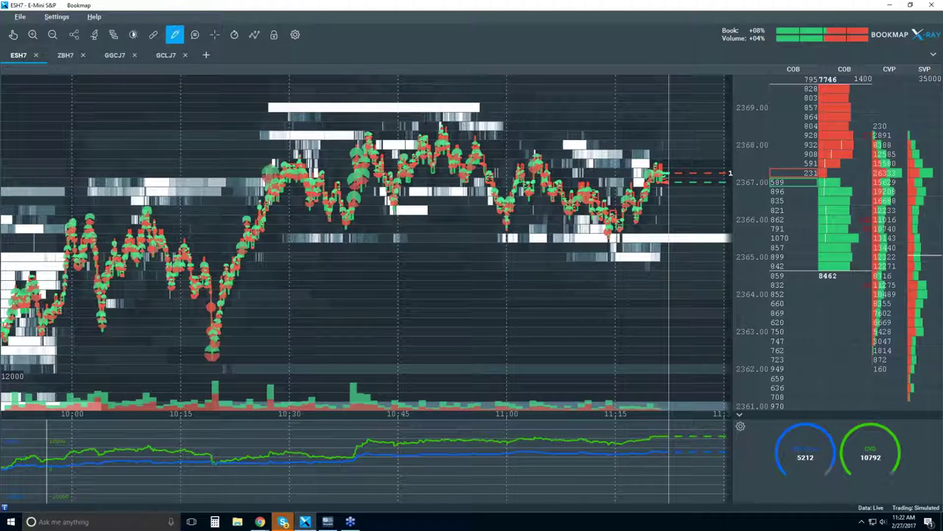
Step: Review the contrast configuration without changing it, and examine the ESH7 liquidity levels from 09:30 up to 2370.00
{"action": "left_click", "coordinate": [134, 37]}
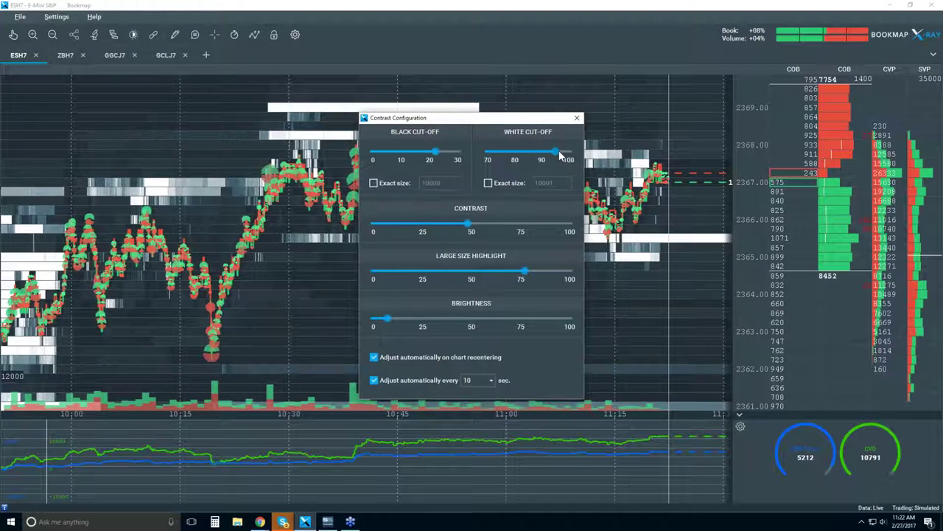
{"action": "left_click", "coordinate": [576, 118]}
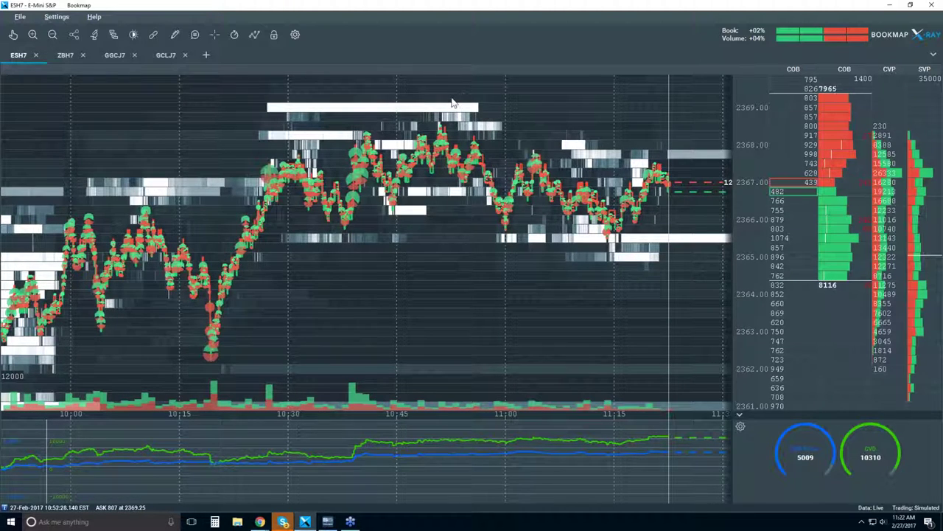
{"action": "scroll", "coordinate": [453, 104], "scroll_direction": "down", "scroll_amount": 2}
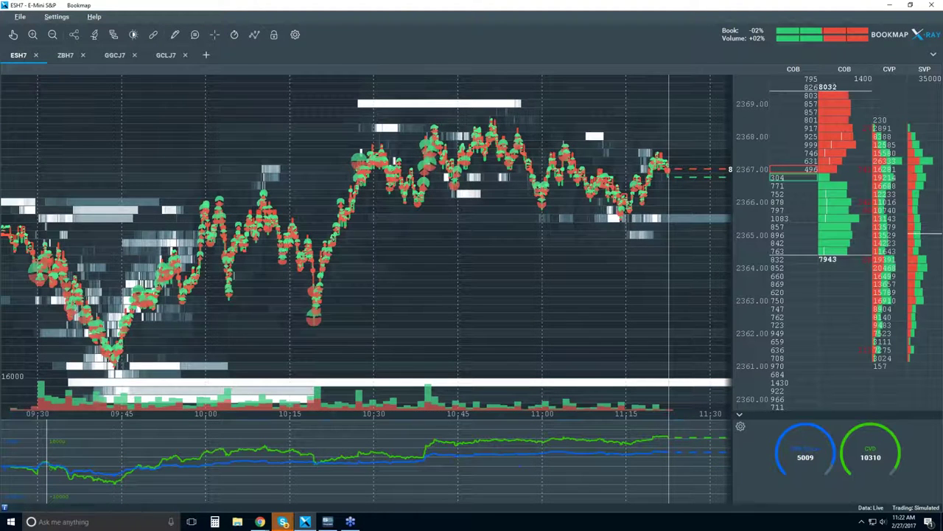
{"action": "scroll", "coordinate": [789, 125], "scroll_direction": "down", "scroll_amount": 1}
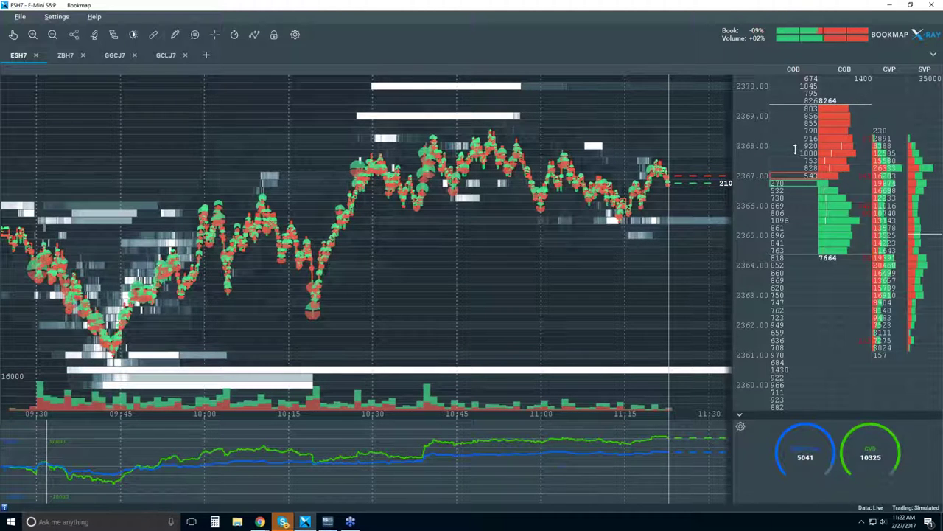
{"action": "scroll", "coordinate": [795, 149], "scroll_direction": "down", "scroll_amount": 1}
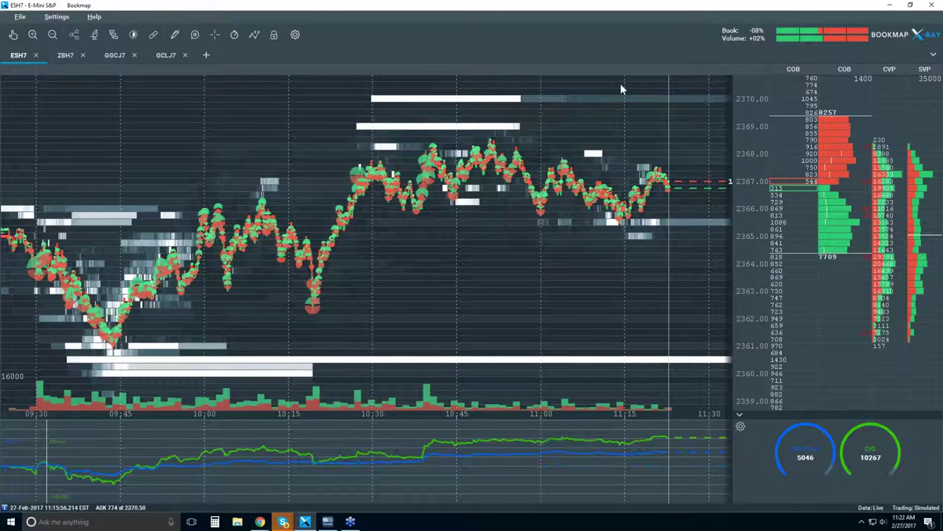
{"action": "double_click", "coordinate": [540, 11]}
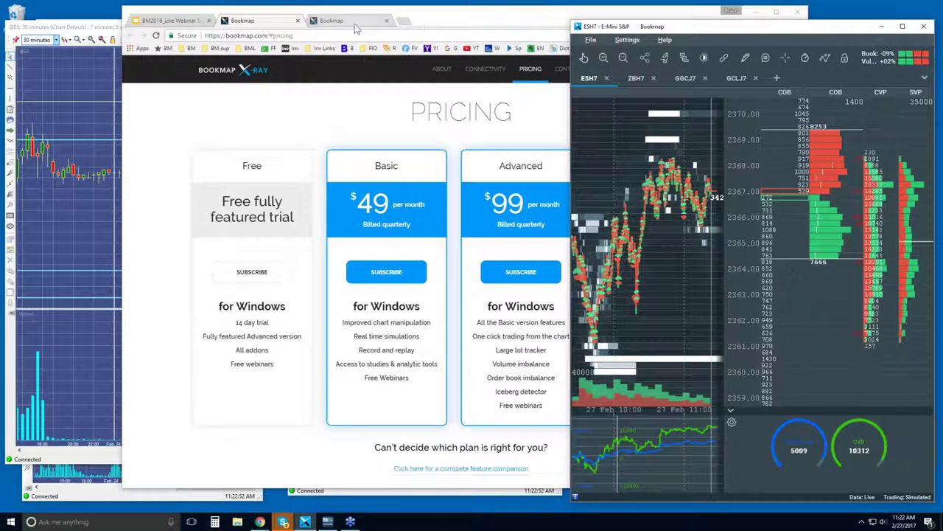
{"action": "left_click", "coordinate": [93, 34]}
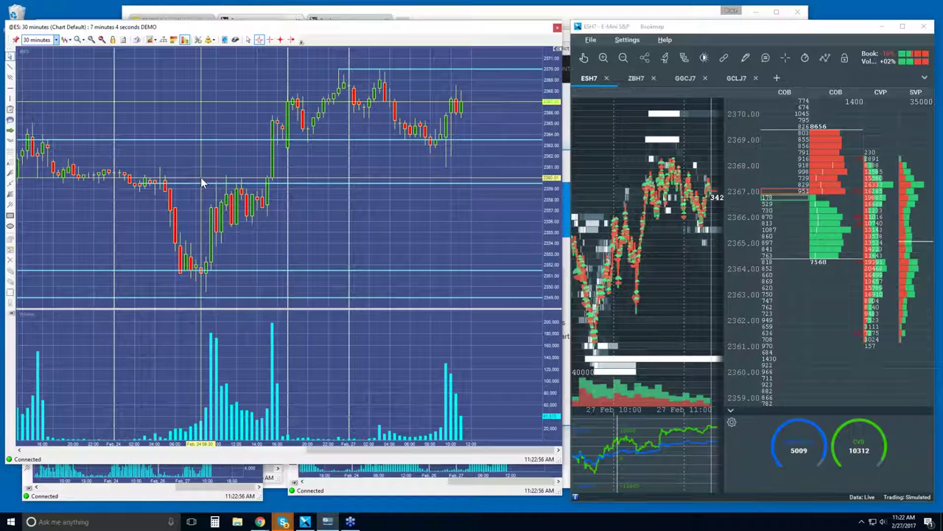
{"action": "mouse_move", "coordinate": [216, 183]}
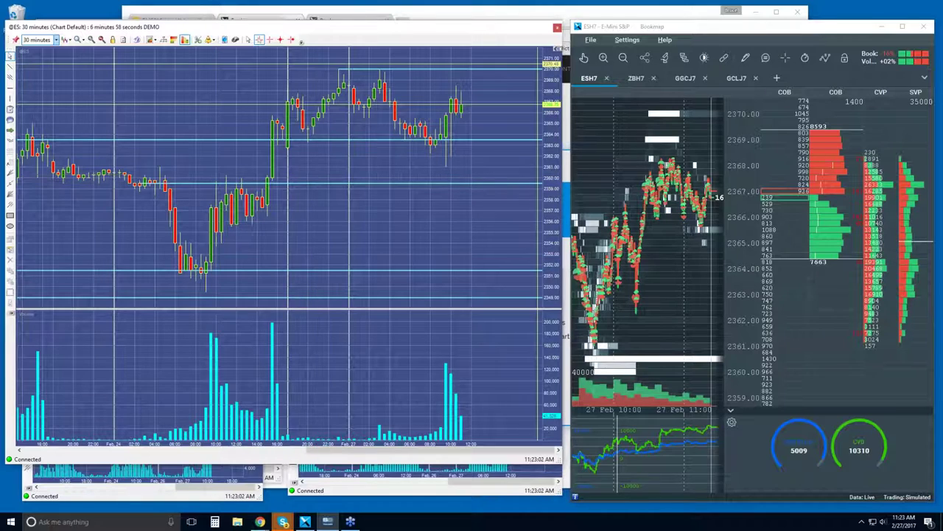
{"action": "double_click", "coordinate": [696, 27]}
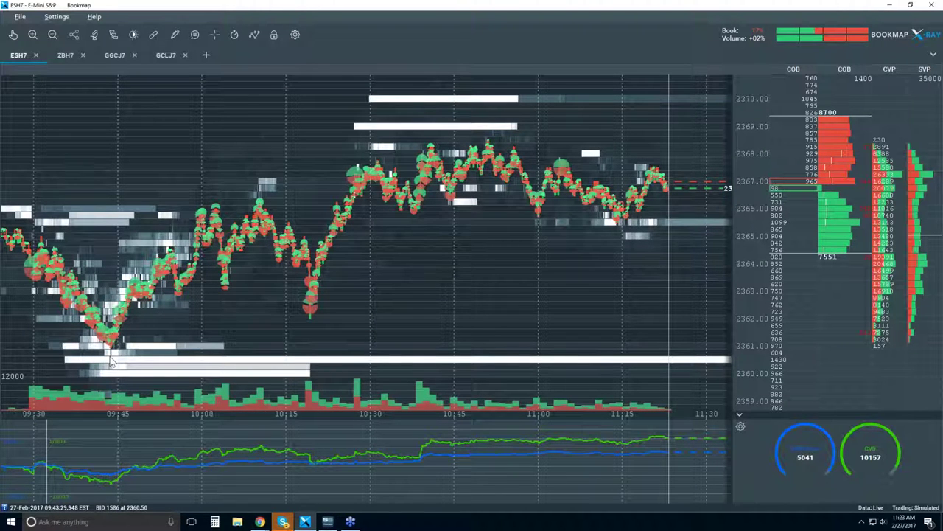
Step: Show data tooltips on the ESH7 chart and examine order sizes and traded volume around the 09:43 low
{"action": "left_click", "coordinate": [195, 38]}
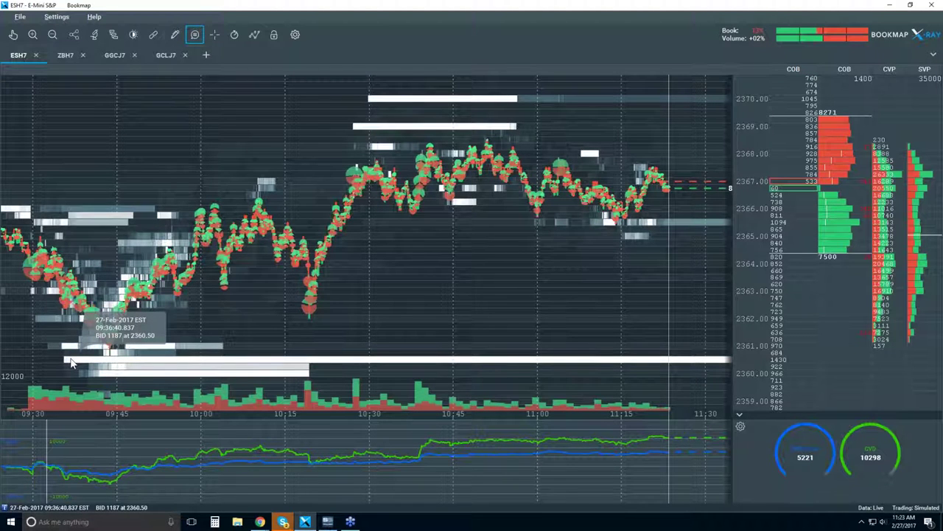
{"action": "left_click", "coordinate": [12, 34]}
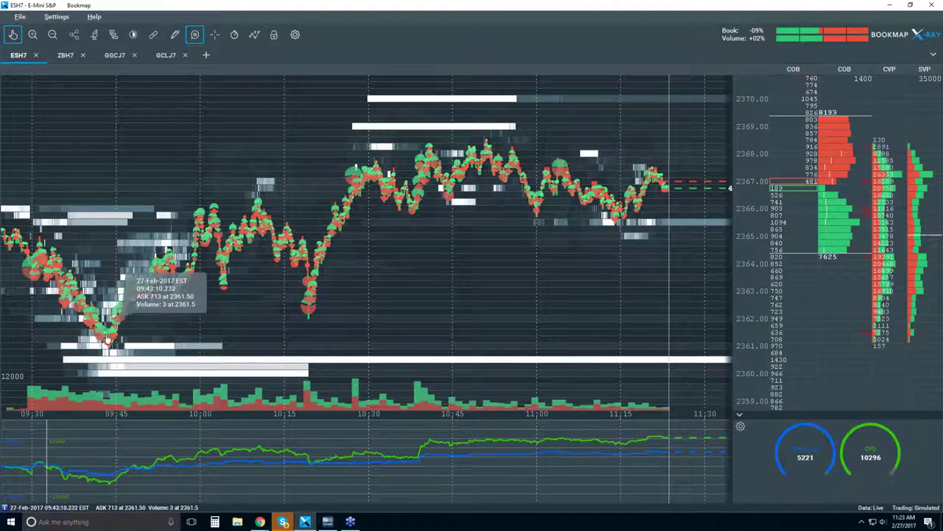
{"action": "scroll", "coordinate": [105, 339], "scroll_direction": "up", "scroll_amount": 2}
{"action": "scroll", "coordinate": [106, 339], "scroll_direction": "up", "scroll_amount": 3}
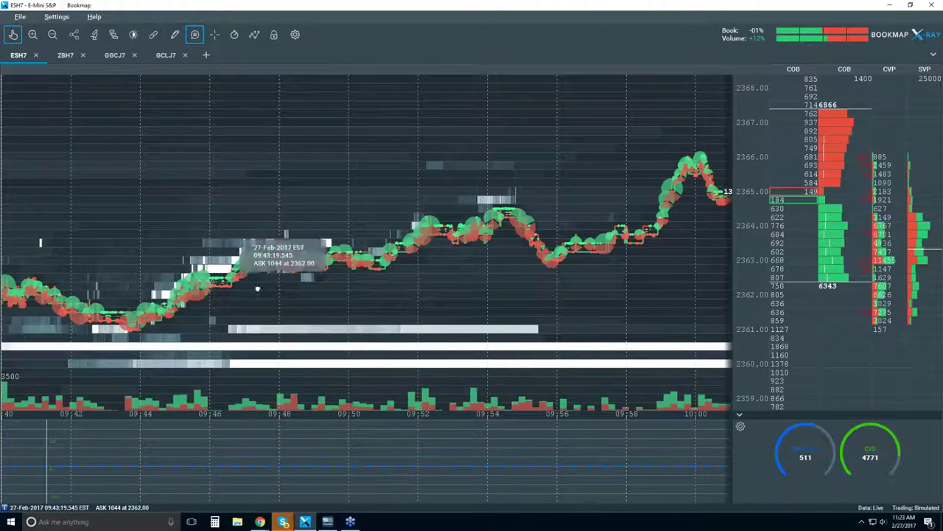
{"action": "scroll", "coordinate": [279, 287], "scroll_direction": "up", "scroll_amount": 2}
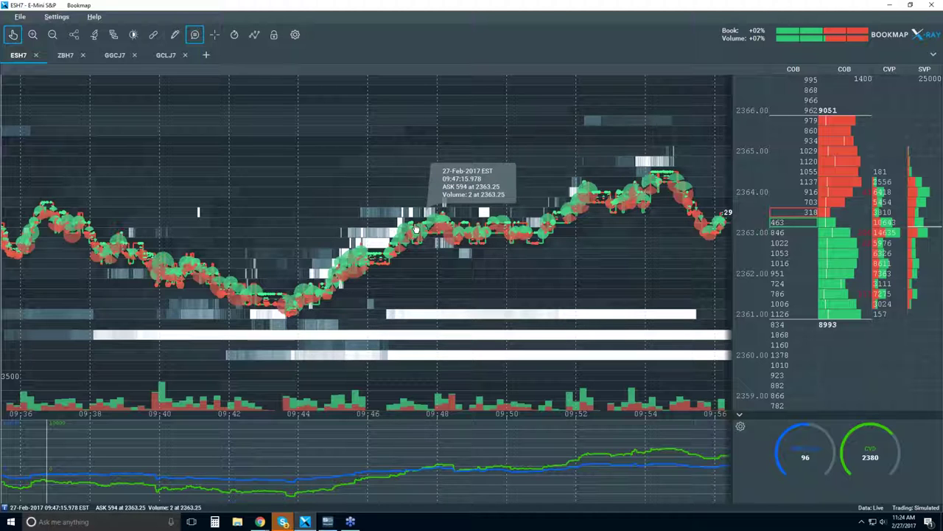
Step: Return to the live ESH7 chart back to 09:30, inspect the sharp low after 10:15, and turn the data tooltips off
{"action": "left_click", "coordinate": [14, 35]}
{"action": "scroll", "coordinate": [304, 193], "scroll_direction": "down", "scroll_amount": 5}
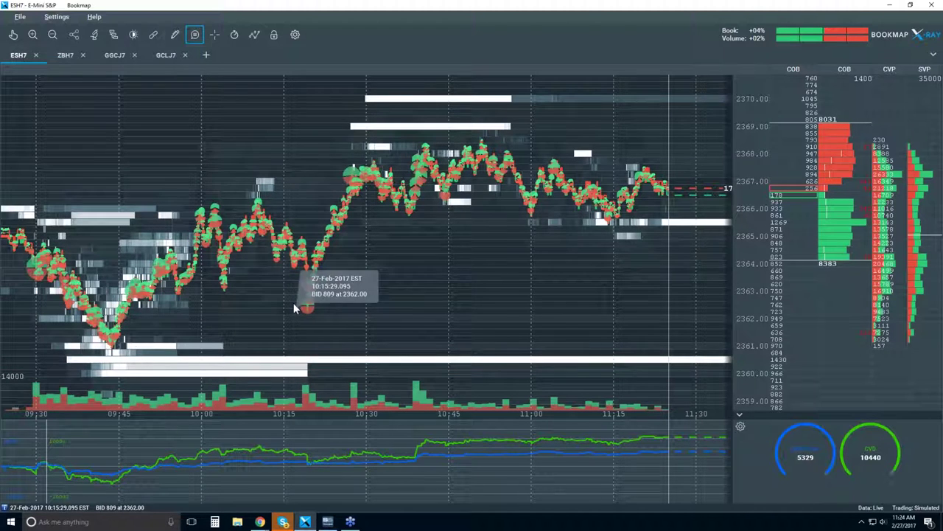
{"action": "left_click", "coordinate": [194, 34]}
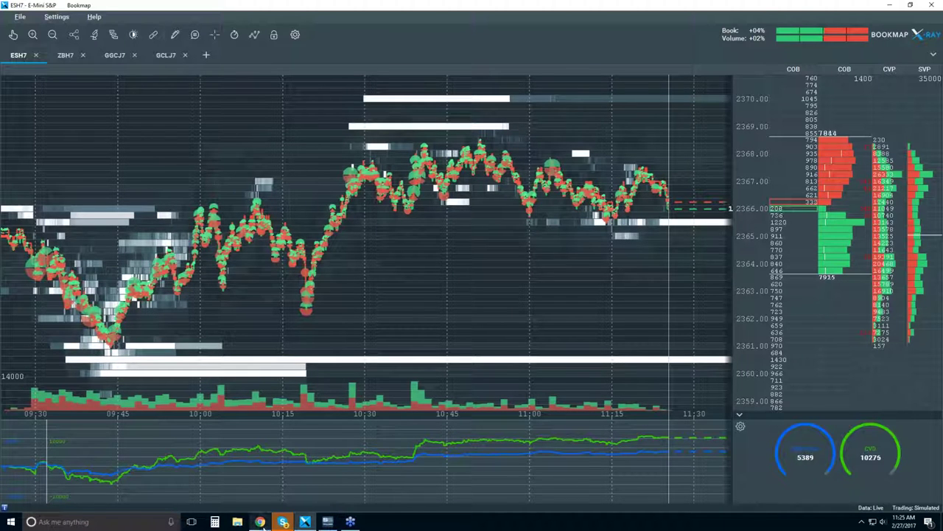
Step: Switch to the webinar slides in Chrome and advance from slide 2 to "Bookmap Order Flow - 3 Questions"
{"action": "mouse_move", "coordinate": [269, 527]}
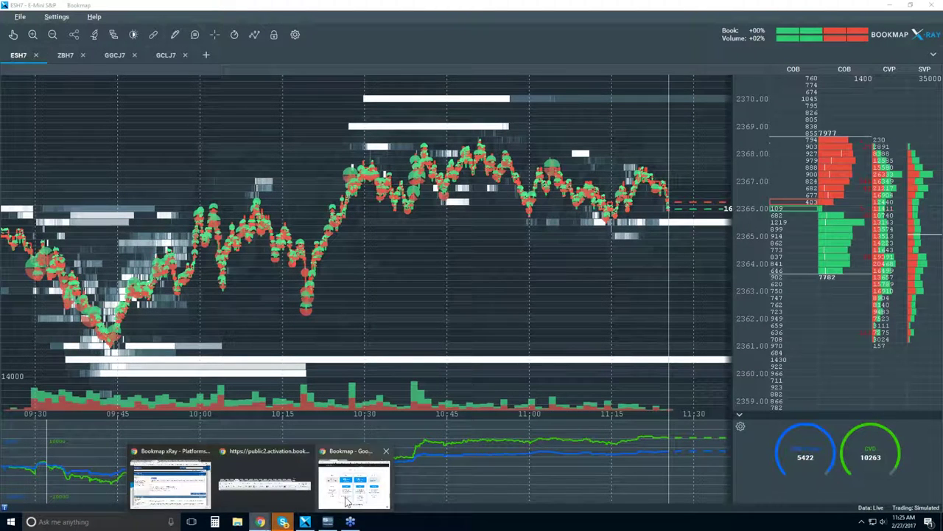
{"action": "left_click", "coordinate": [354, 482]}
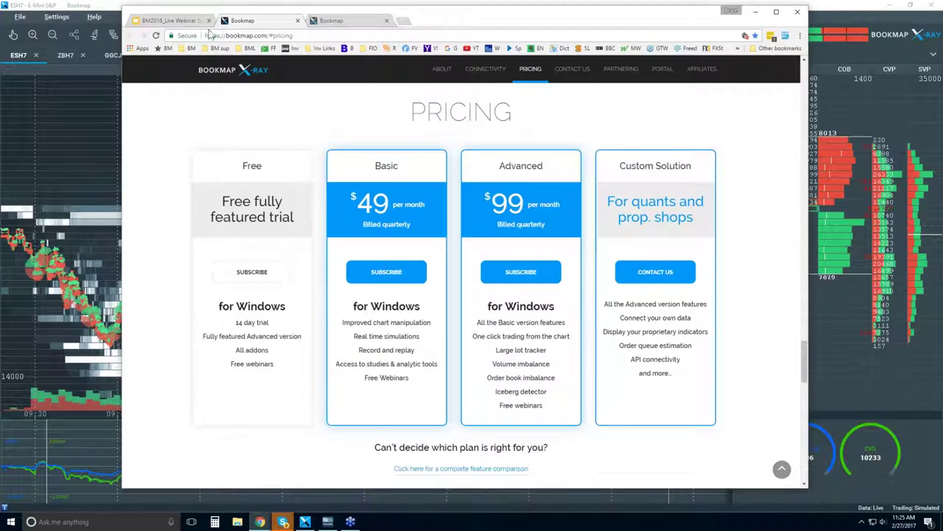
{"action": "left_click", "coordinate": [168, 20]}
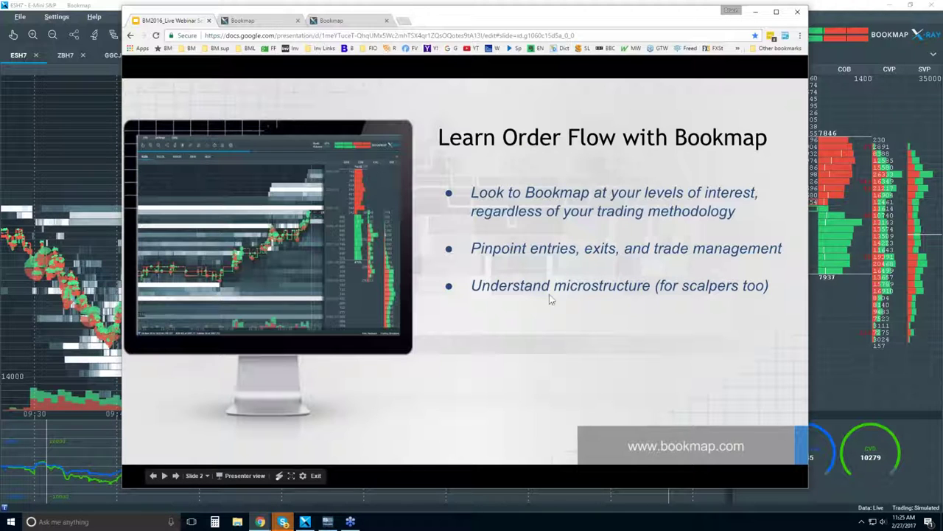
{"action": "left_click", "coordinate": [559, 120]}
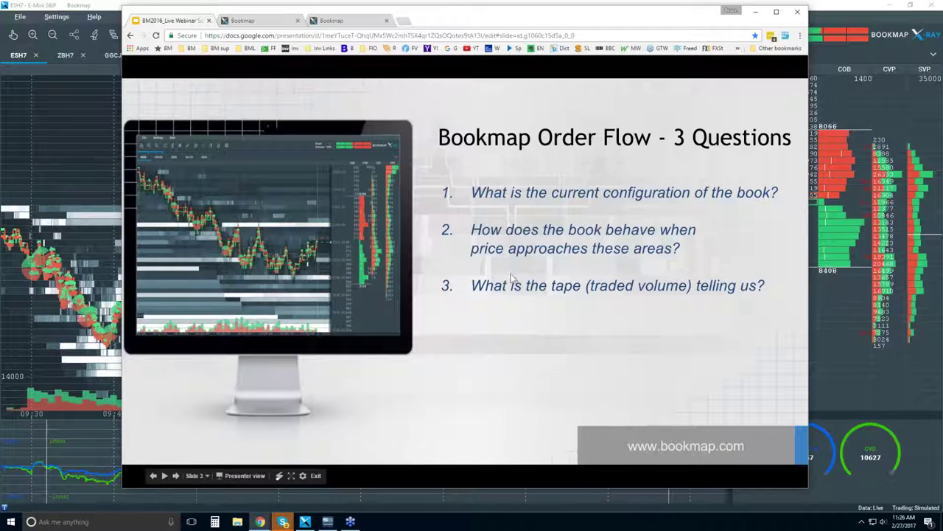
Step: Return to Bookmap and examine the ESH7 liquidity and traded volume around the 09:43 low at several time scales
{"action": "left_click", "coordinate": [114, 5]}
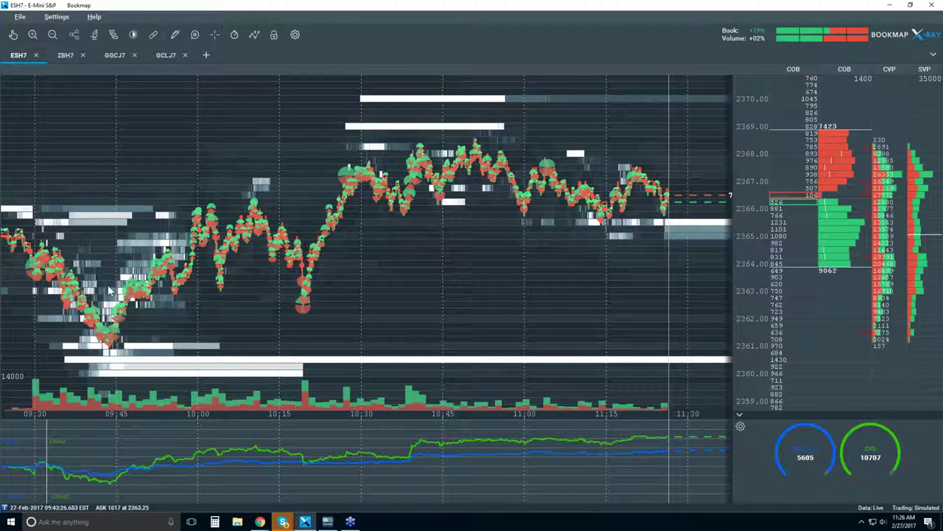
{"action": "left_click", "coordinate": [13, 34]}
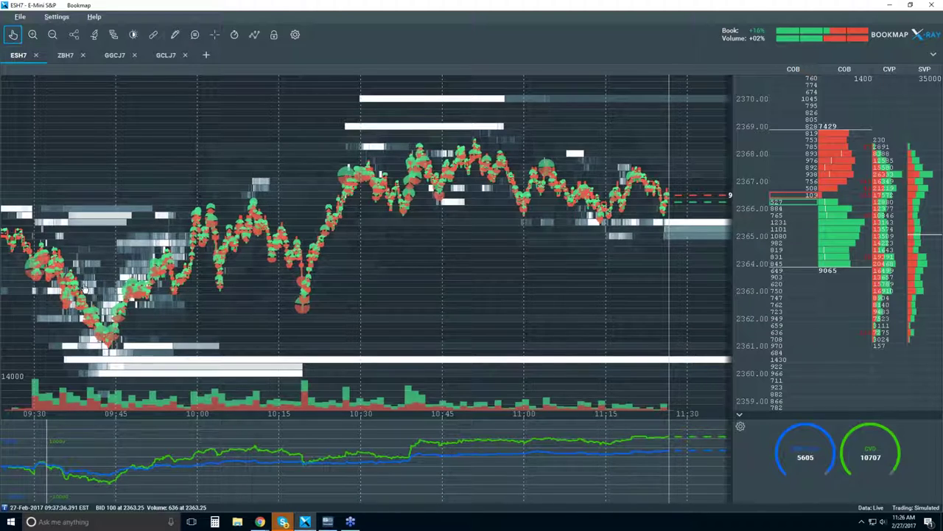
{"action": "scroll", "coordinate": [363, 234], "scroll_direction": "up", "scroll_amount": 3}
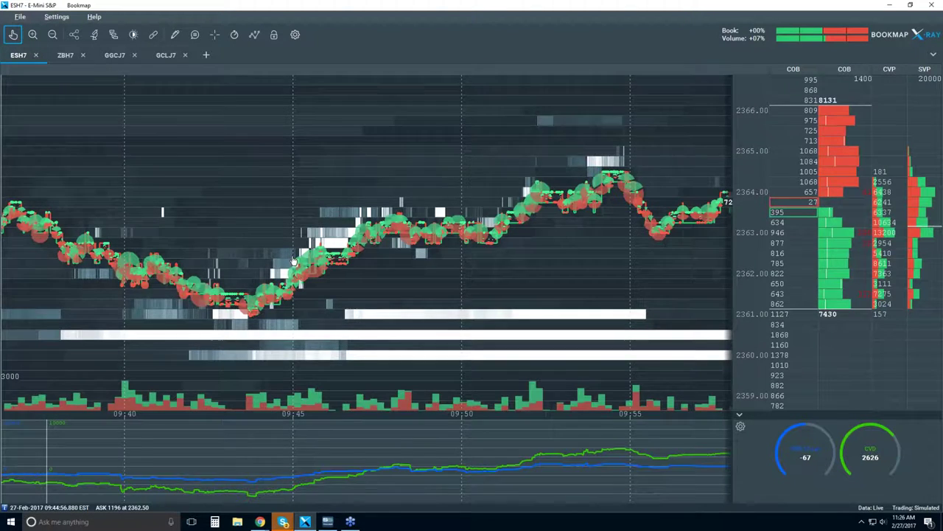
{"action": "scroll", "coordinate": [295, 262], "scroll_direction": "up", "scroll_amount": 2}
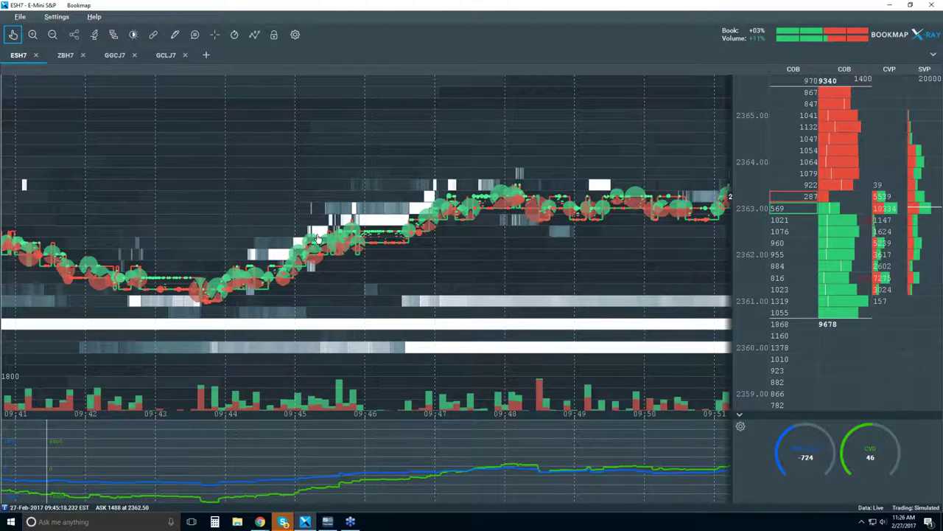
{"action": "scroll", "coordinate": [317, 237], "scroll_direction": "down", "scroll_amount": 4}
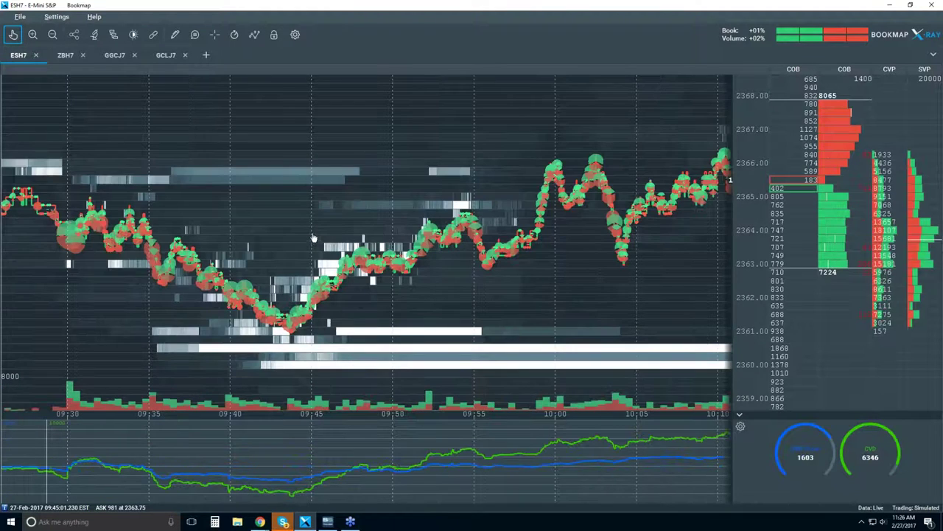
{"action": "scroll", "coordinate": [311, 247], "scroll_direction": "down", "scroll_amount": 1}
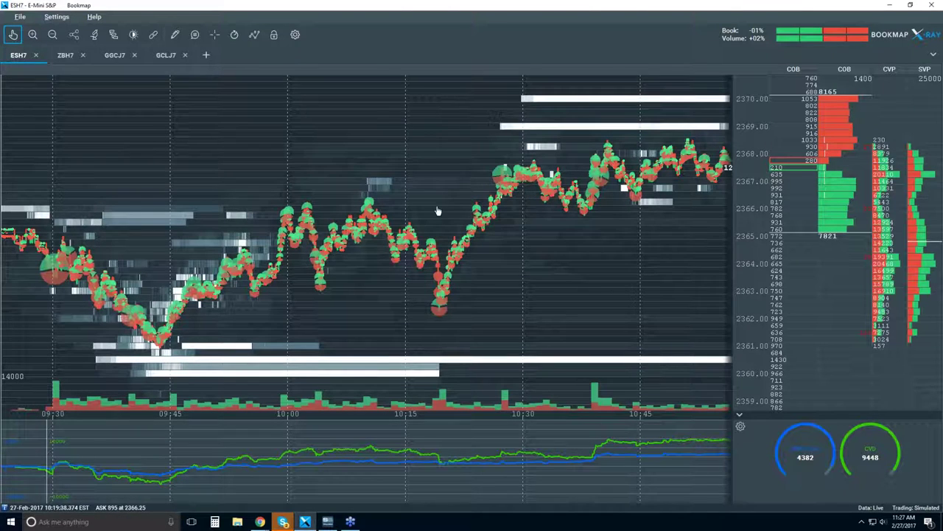
Step: Return the ESH7 chart to live price and examine the liquidity and trades near 2365 during the decline into 11:28
{"action": "left_click", "coordinate": [15, 35]}
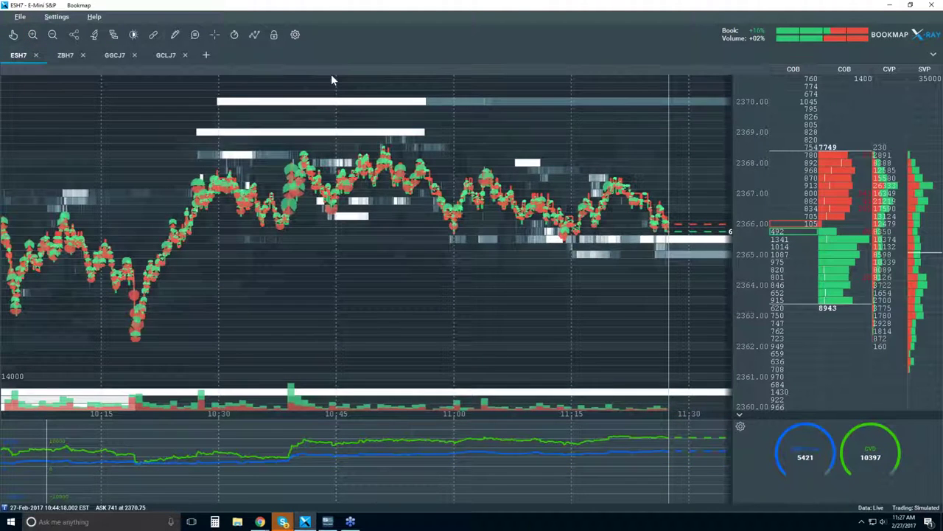
{"action": "scroll", "coordinate": [638, 160], "scroll_direction": "up", "scroll_amount": 2}
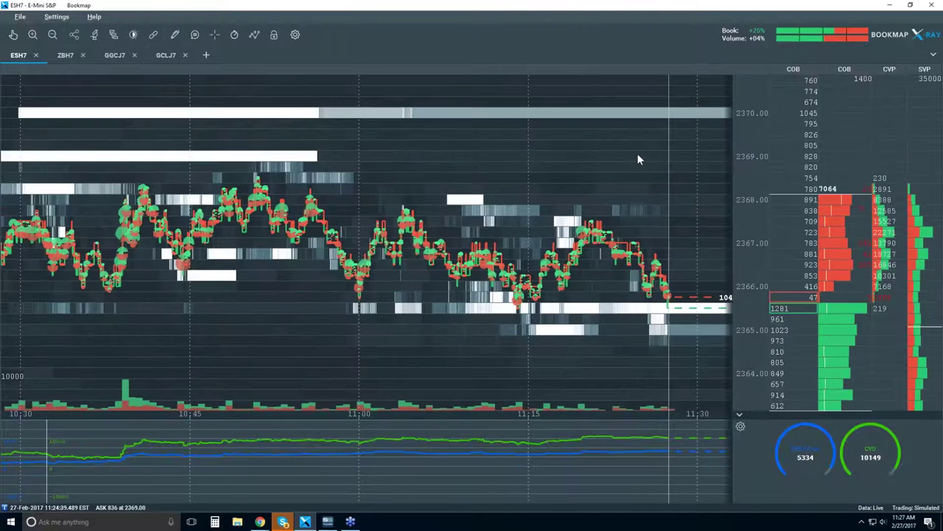
{"action": "scroll", "coordinate": [638, 160], "scroll_direction": "up", "scroll_amount": 2}
{"action": "scroll", "coordinate": [638, 154], "scroll_direction": "up", "scroll_amount": 2}
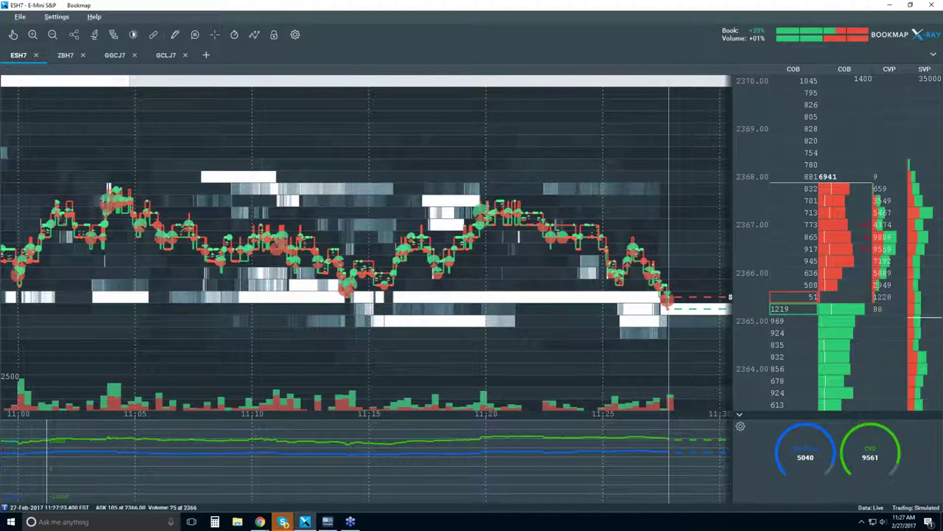
{"action": "scroll", "coordinate": [645, 277], "scroll_direction": "up", "scroll_amount": 2}
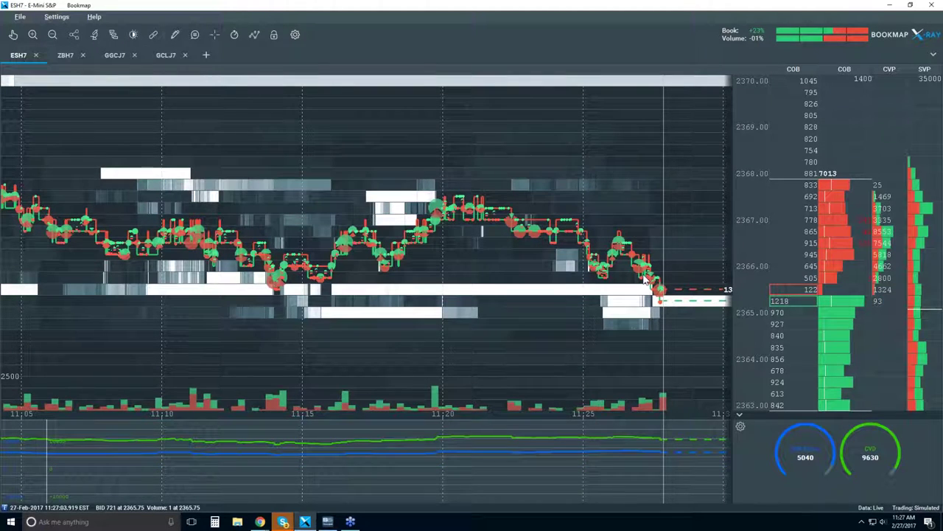
{"action": "scroll", "coordinate": [645, 276], "scroll_direction": "up", "scroll_amount": 3}
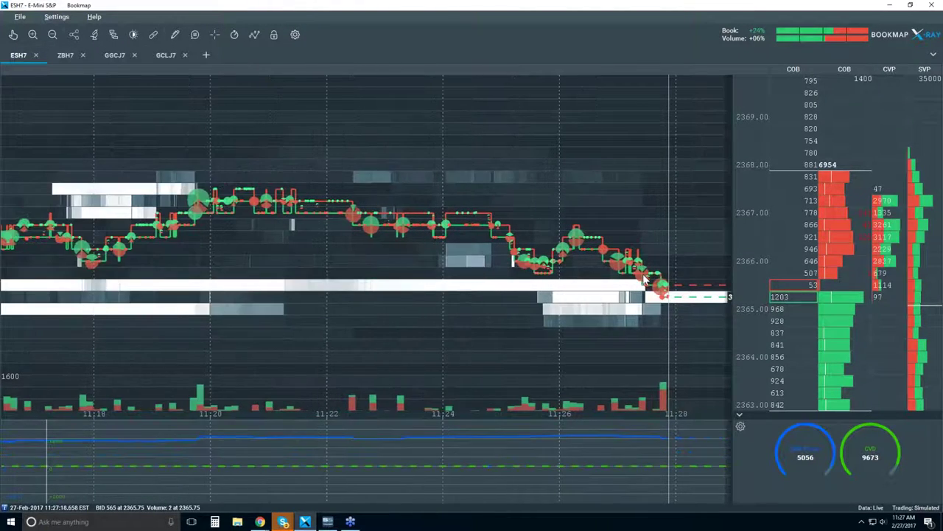
{"action": "scroll", "coordinate": [645, 279], "scroll_direction": "up", "scroll_amount": 2}
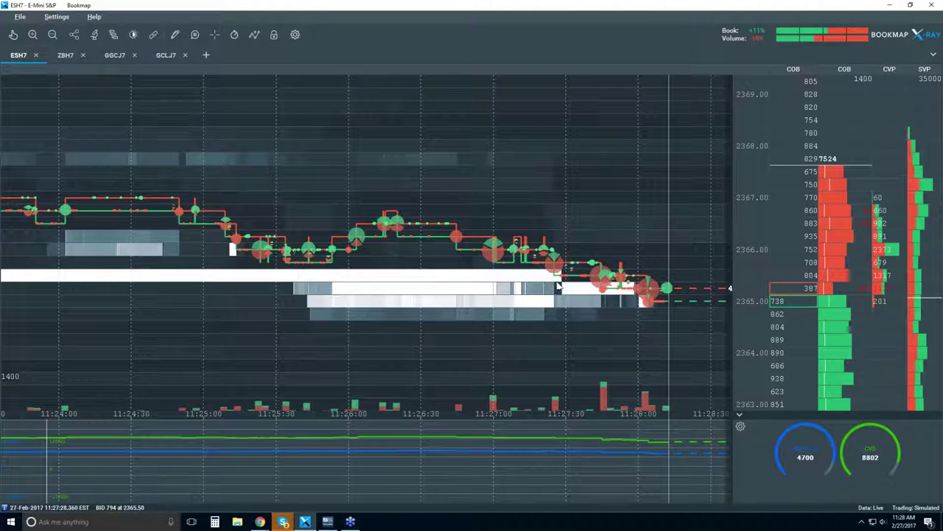
{"action": "scroll", "coordinate": [558, 287], "scroll_direction": "up", "scroll_amount": 3}
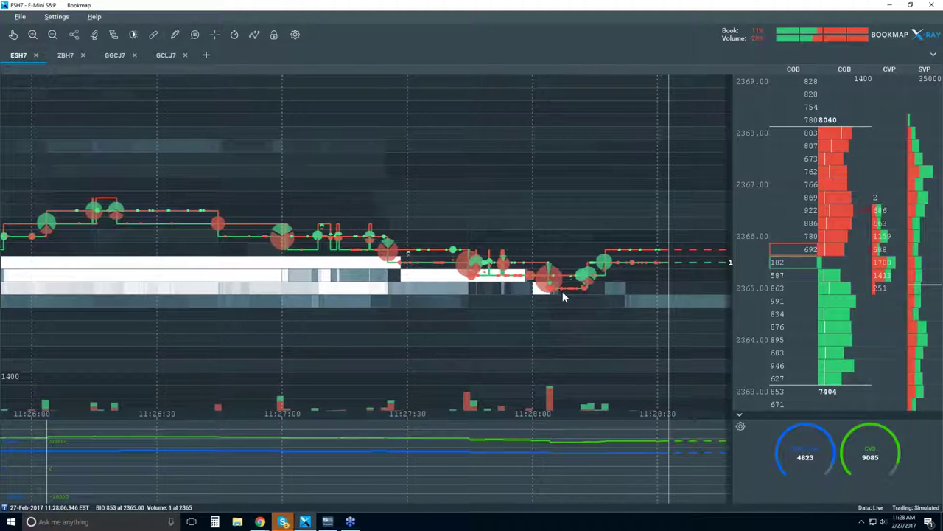
Step: Compare the liquidity around the 11:28 low with the offers above price near 2366.50 at several time scales
{"action": "scroll", "coordinate": [563, 291], "scroll_direction": "down", "scroll_amount": 2}
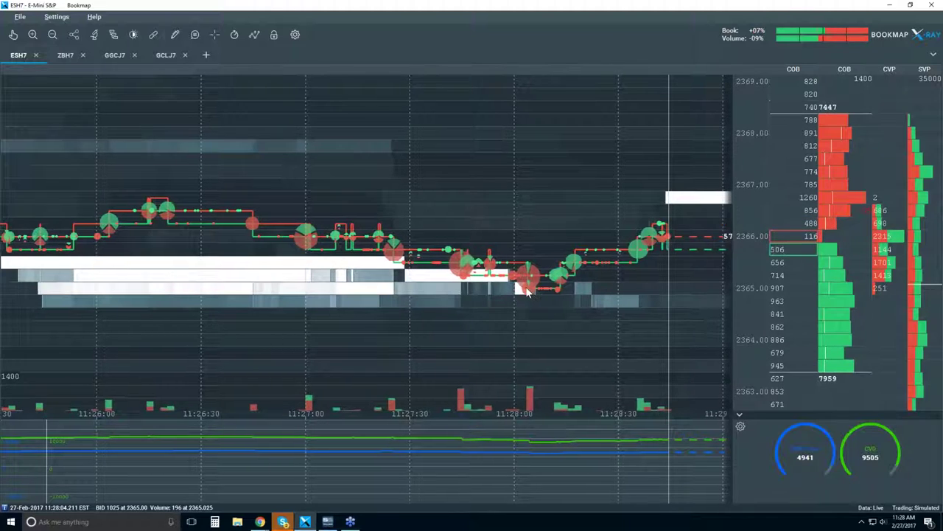
{"action": "scroll", "coordinate": [547, 288], "scroll_direction": "down", "scroll_amount": 3}
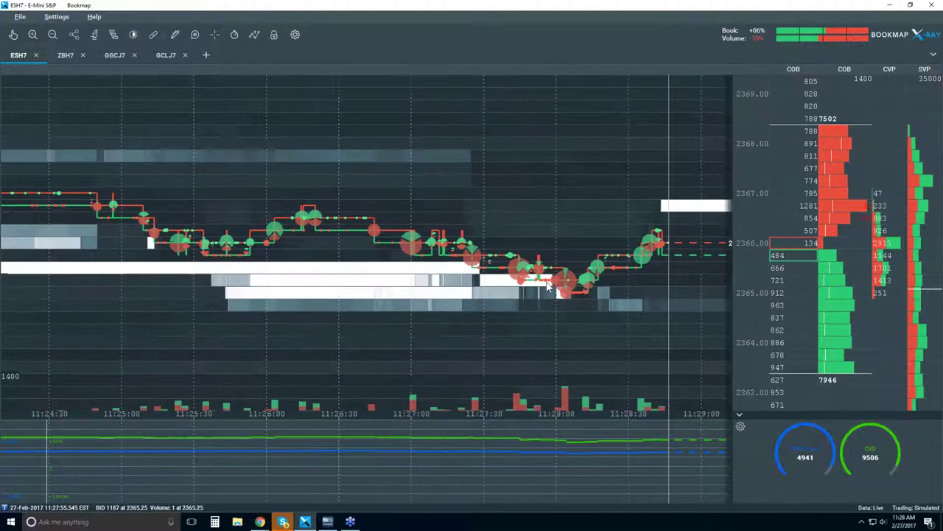
{"action": "scroll", "coordinate": [548, 288], "scroll_direction": "down", "scroll_amount": 2}
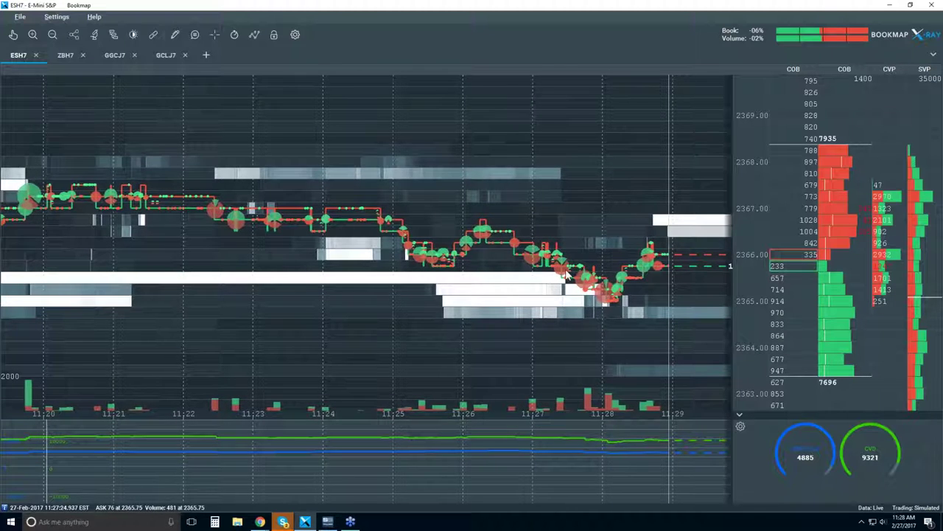
{"action": "scroll", "coordinate": [567, 274], "scroll_direction": "down", "scroll_amount": 2}
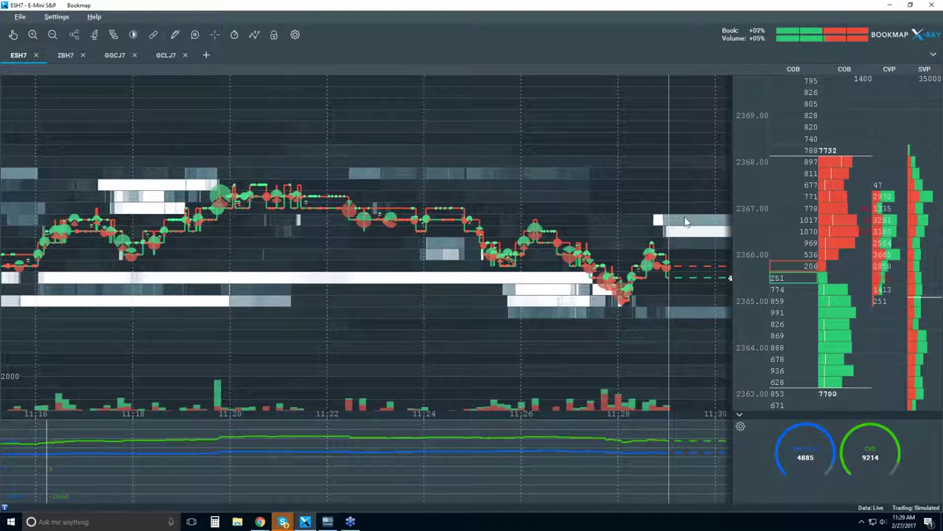
{"action": "scroll", "coordinate": [466, 176], "scroll_direction": "up", "scroll_amount": 1}
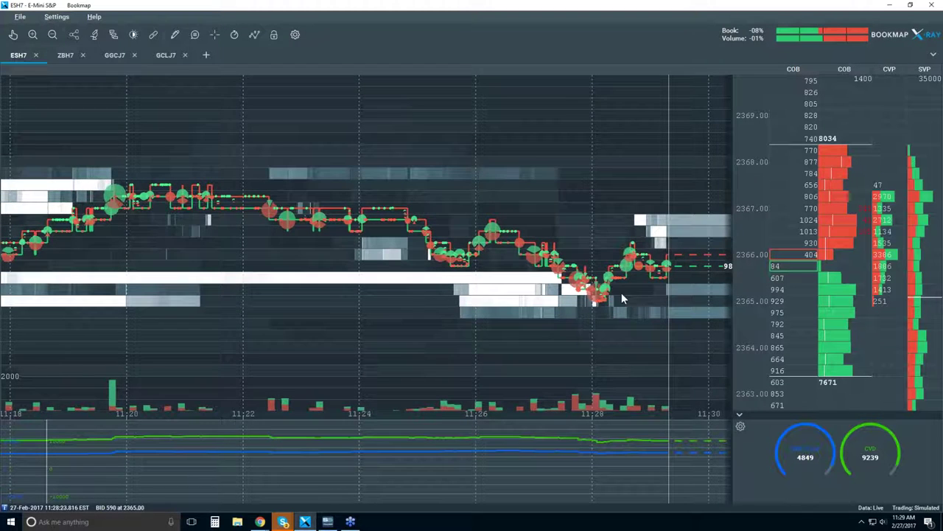
{"action": "scroll", "coordinate": [639, 280], "scroll_direction": "up", "scroll_amount": 1}
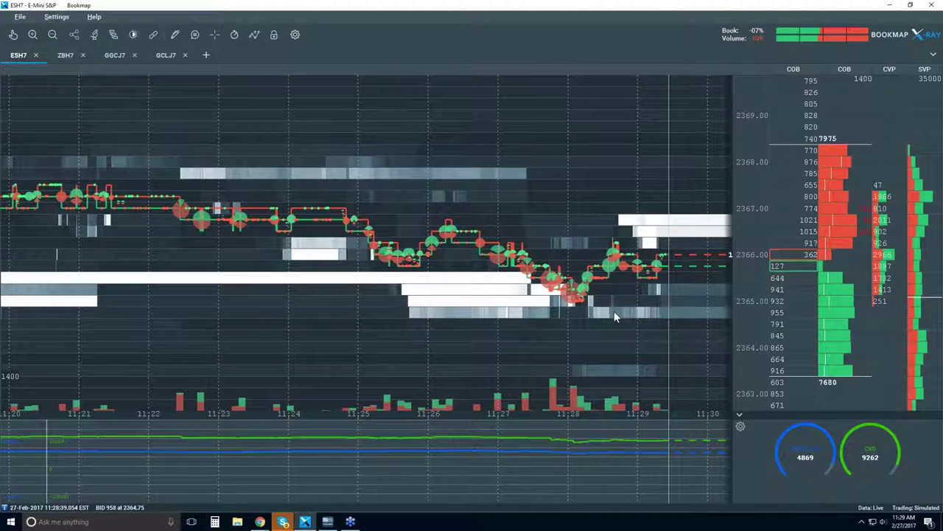
{"action": "scroll", "coordinate": [608, 273], "scroll_direction": "down", "scroll_amount": 2}
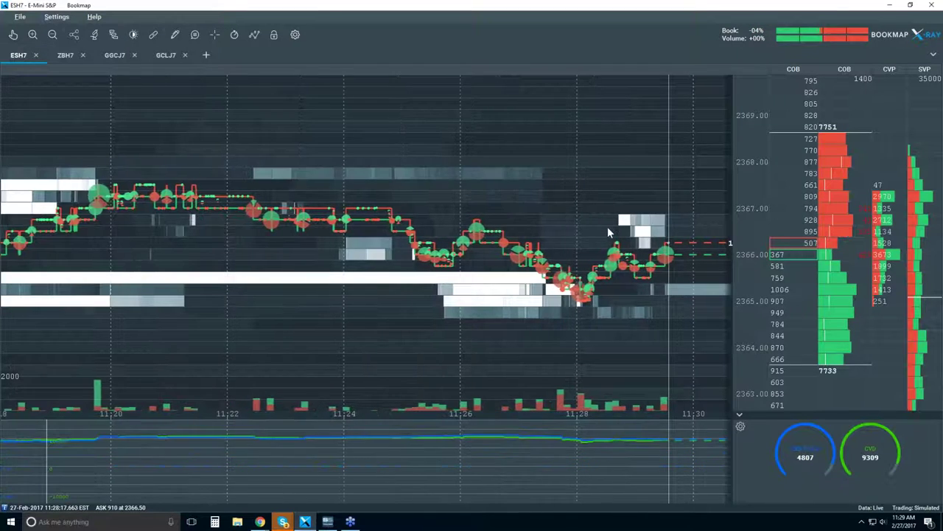
Step: Inspect how price trades through the offers near 2366.50 and where new sell orders appear after 11:29
{"action": "scroll", "coordinate": [607, 228], "scroll_direction": "up", "scroll_amount": 3}
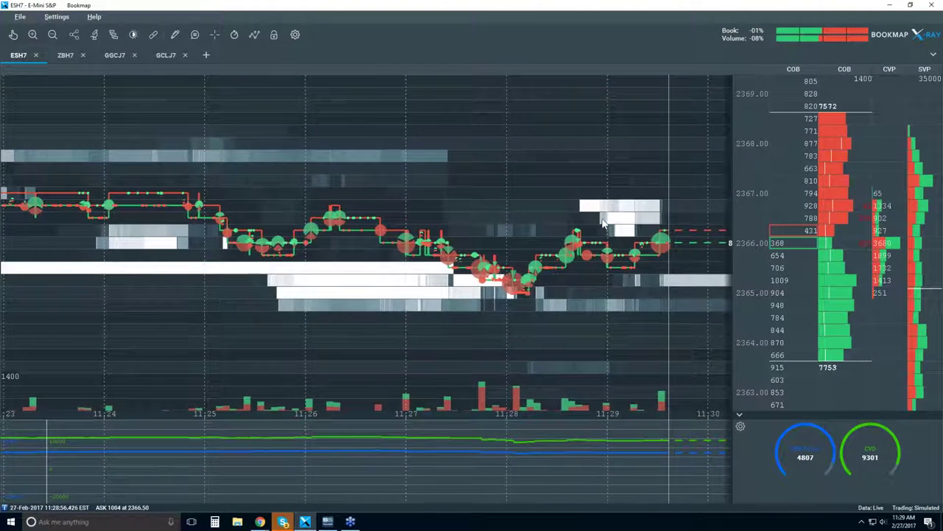
{"action": "scroll", "coordinate": [606, 227], "scroll_direction": "up", "scroll_amount": 2}
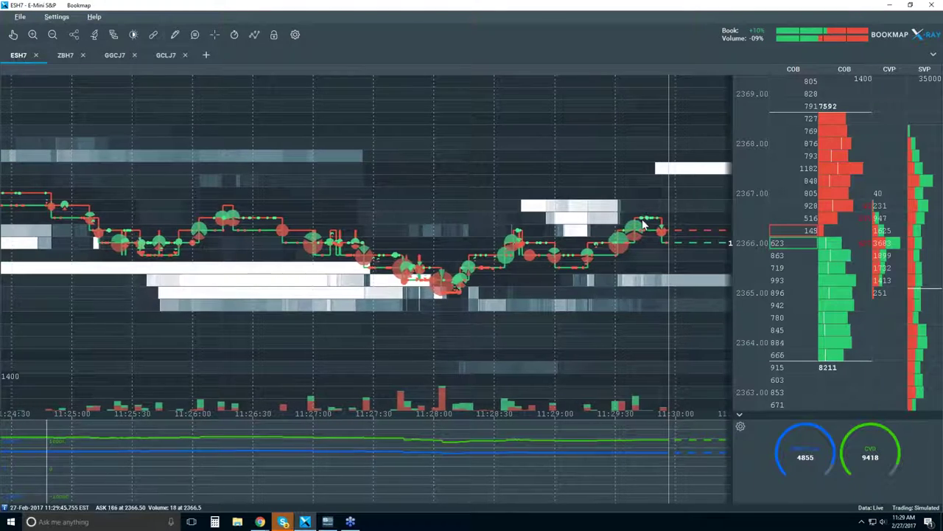
{"action": "scroll", "coordinate": [642, 225], "scroll_direction": "down", "scroll_amount": 2}
{"action": "scroll", "coordinate": [642, 225], "scroll_direction": "down", "scroll_amount": 2}
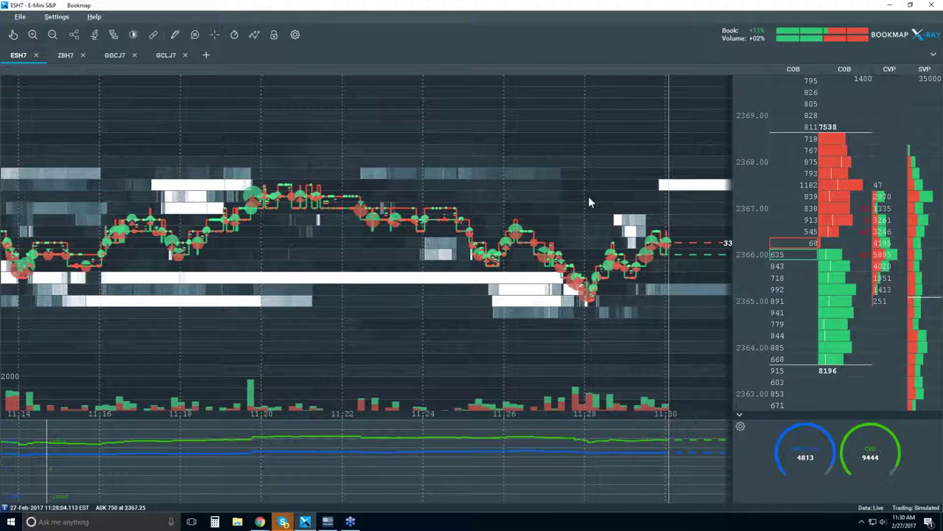
Step: Review the ESH7 session back to 09:30, comparing the main highs, lows and liquidity levels with the recent price action
{"action": "scroll", "coordinate": [588, 196], "scroll_direction": "down", "scroll_amount": 5}
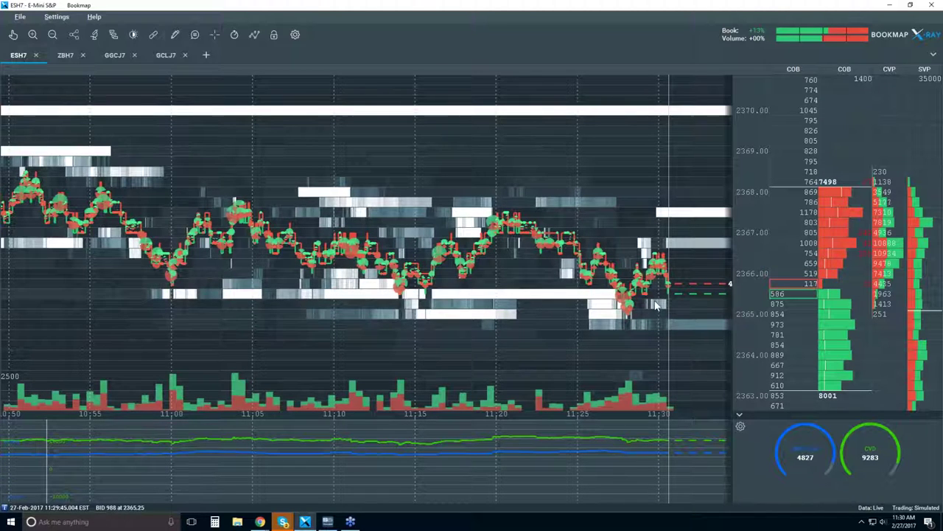
{"action": "scroll", "coordinate": [656, 302], "scroll_direction": "down", "scroll_amount": 3}
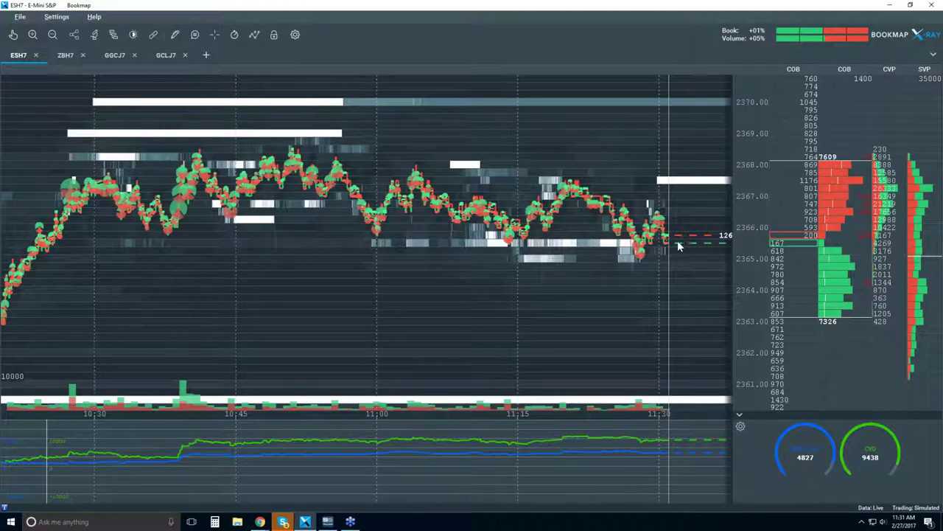
{"action": "scroll", "coordinate": [627, 236], "scroll_direction": "down", "scroll_amount": 2}
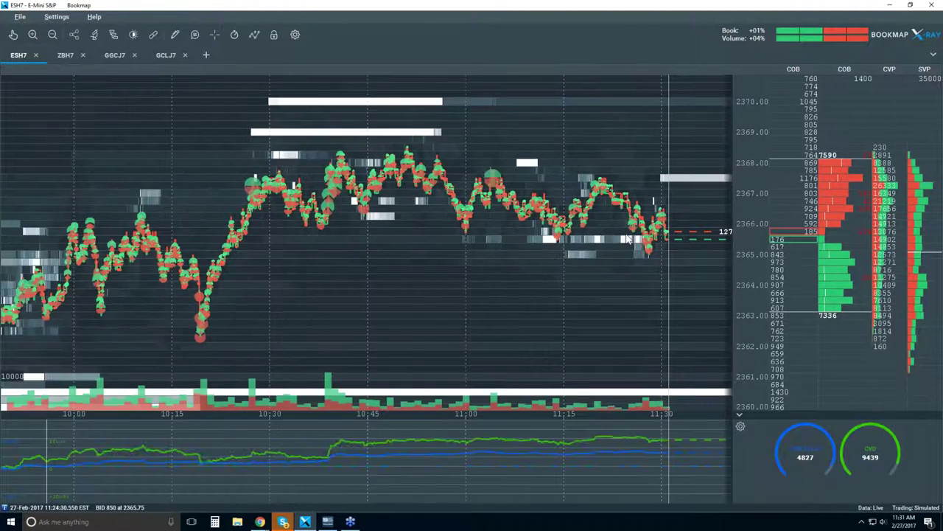
{"action": "scroll", "coordinate": [625, 236], "scroll_direction": "down", "scroll_amount": 2}
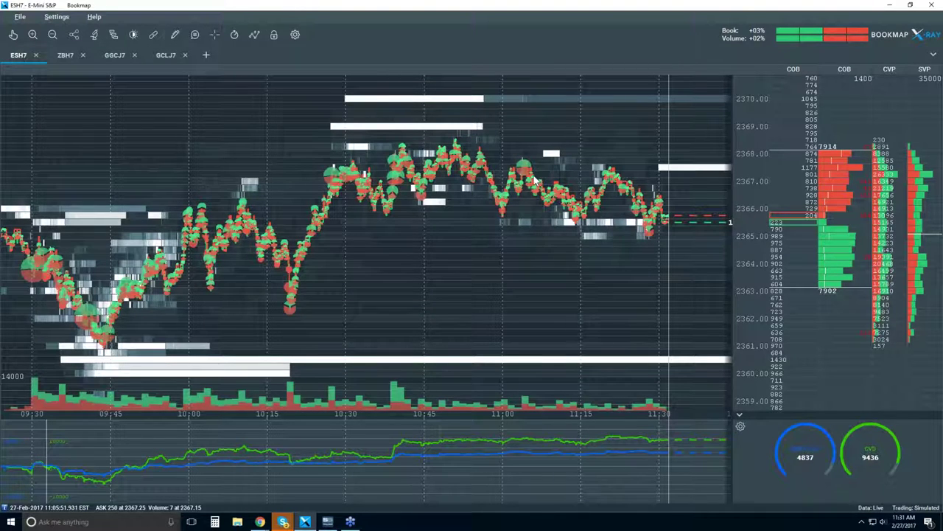
{"action": "scroll", "coordinate": [628, 210], "scroll_direction": "up", "scroll_amount": 1}
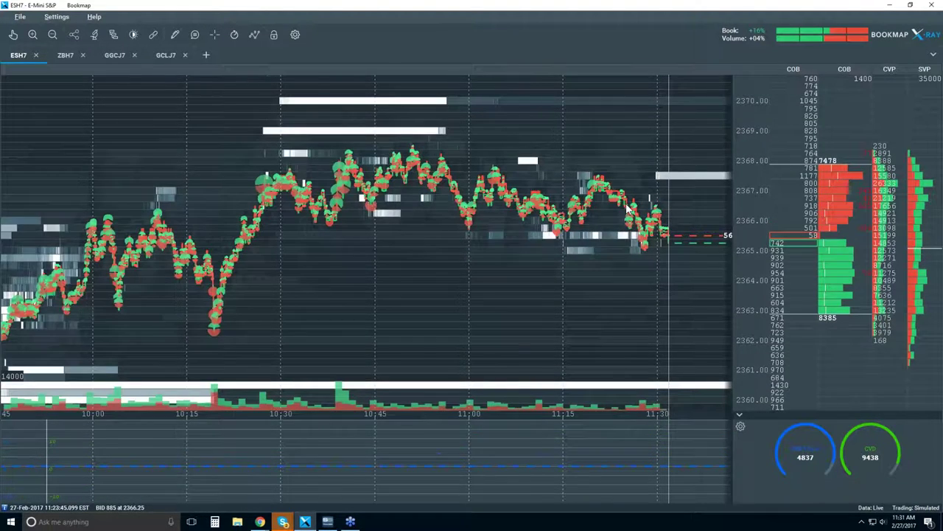
{"action": "scroll", "coordinate": [626, 207], "scroll_direction": "up", "scroll_amount": 2}
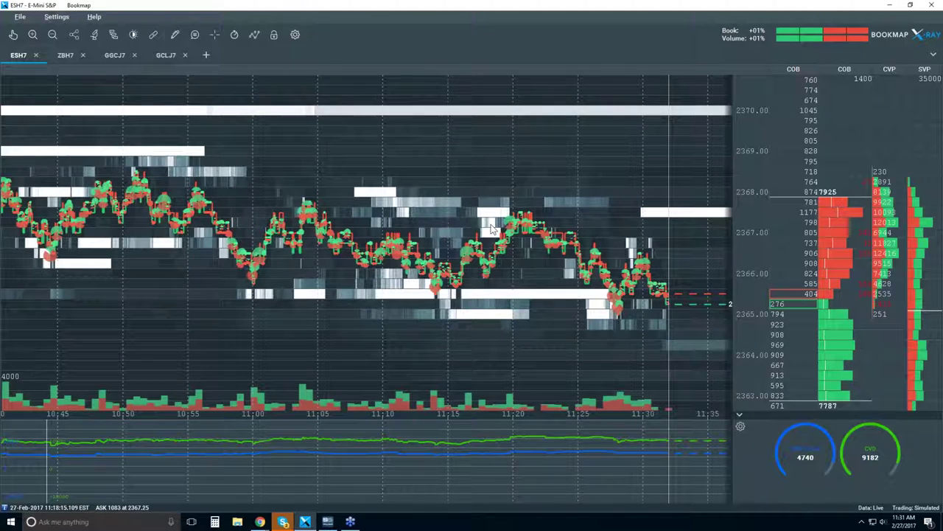
{"action": "scroll", "coordinate": [499, 228], "scroll_direction": "down", "scroll_amount": 2}
{"action": "scroll", "coordinate": [499, 228], "scroll_direction": "down", "scroll_amount": 3}
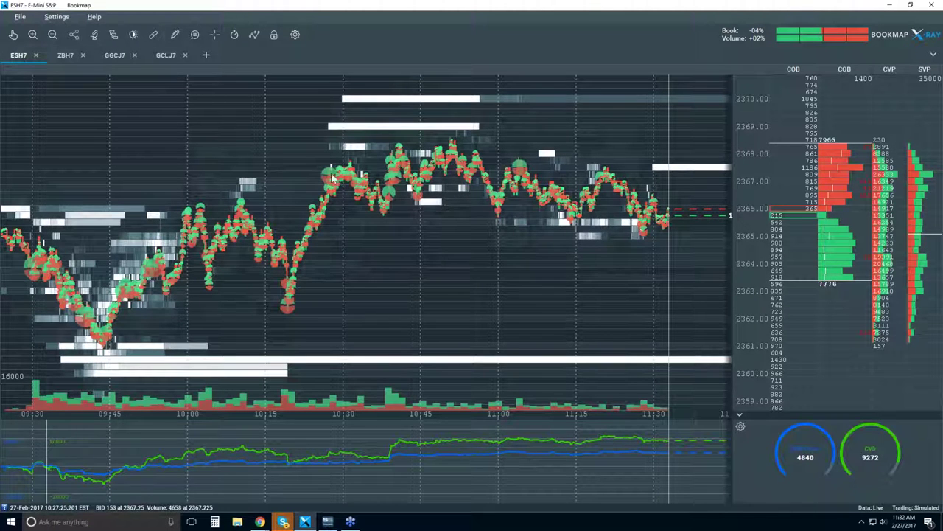
Step: Draw an extended ray from the 09:43 low near 2361 through the low just before 10:20
{"action": "left_click", "coordinate": [174, 35]}
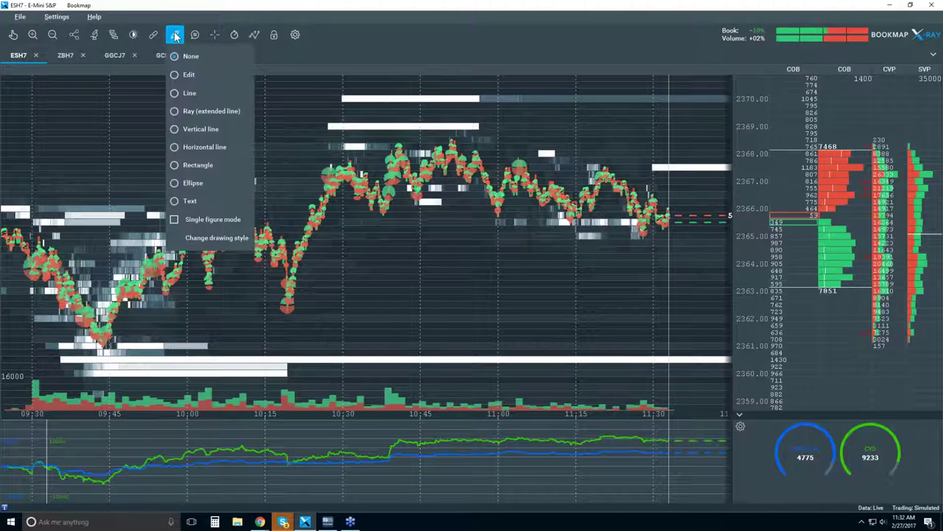
{"action": "left_click", "coordinate": [207, 109]}
{"action": "left_click", "coordinate": [101, 346]}
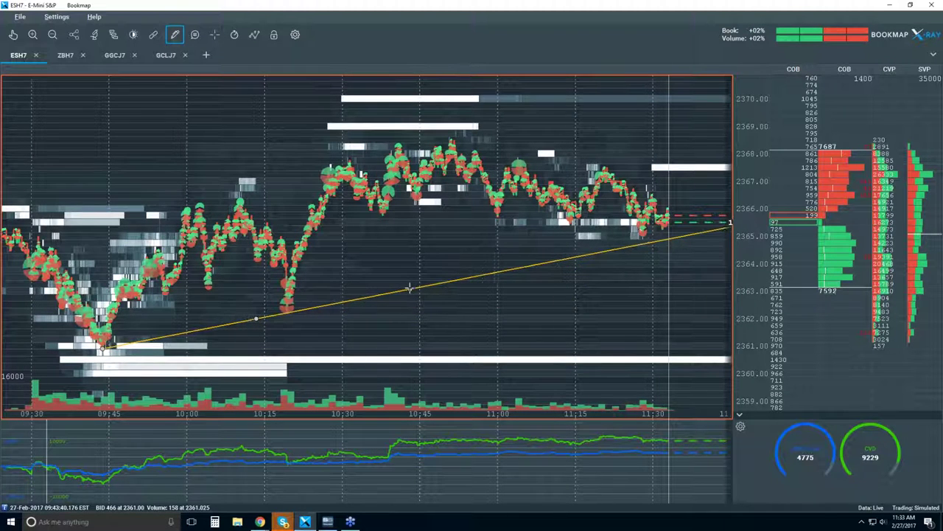
{"action": "left_click", "coordinate": [409, 288]}
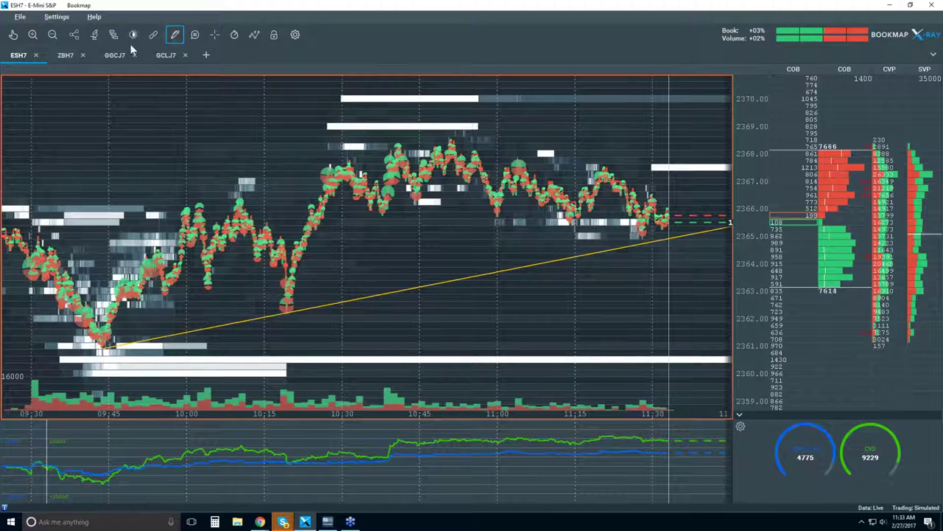
Step: Draw a horizontal line between 2365.50 and 2365.75 along the early-session liquidity, and turn drawing mode off
{"action": "left_click", "coordinate": [175, 35]}
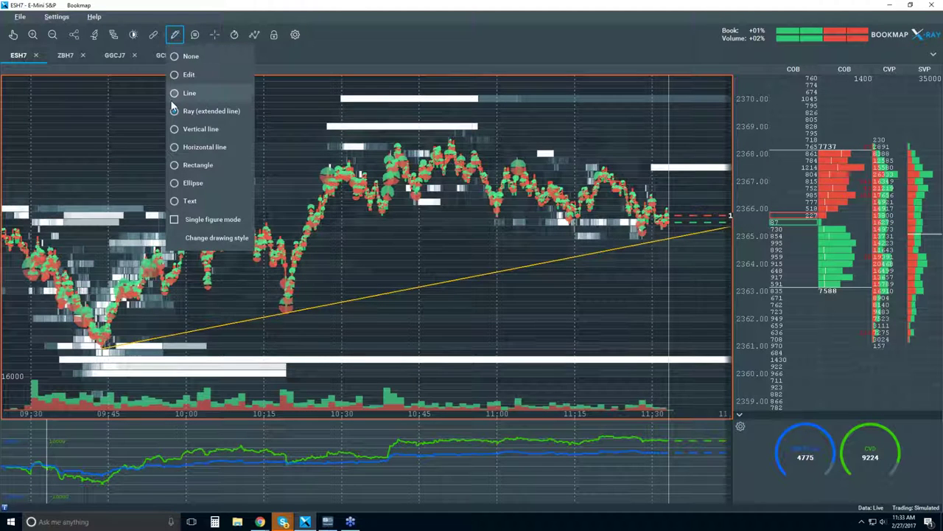
{"action": "left_click", "coordinate": [210, 148]}
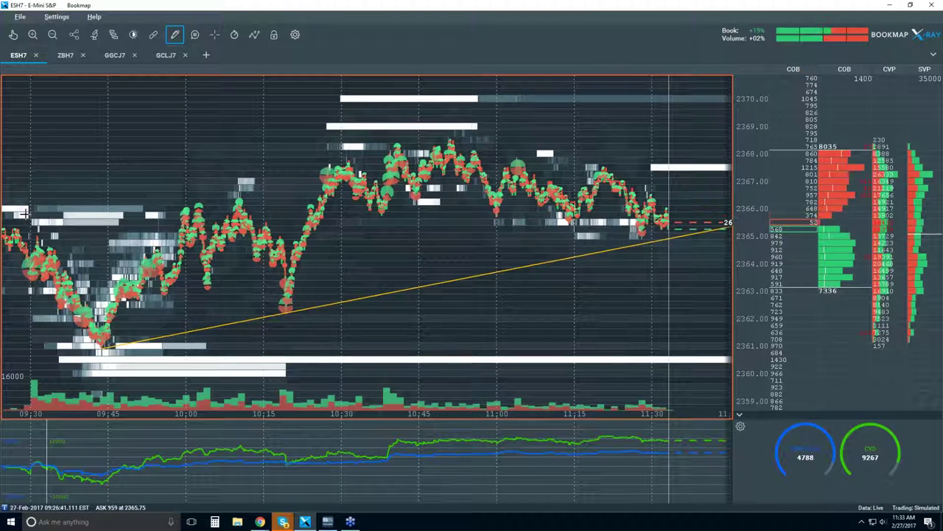
{"action": "left_click", "coordinate": [74, 219]}
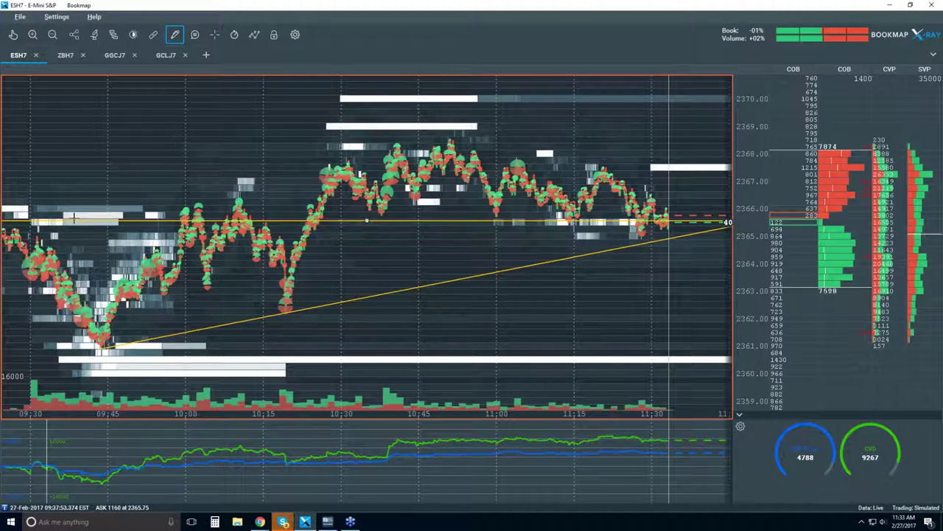
{"action": "left_click_drag", "start_coordinate": [74, 219], "coordinate": [75, 216]}
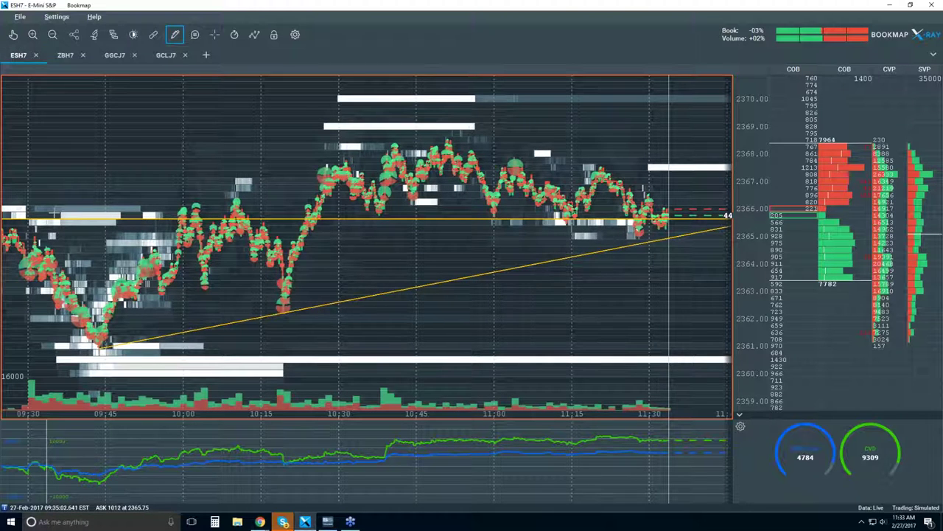
{"action": "left_click", "coordinate": [174, 35]}
{"action": "left_click", "coordinate": [189, 77]}
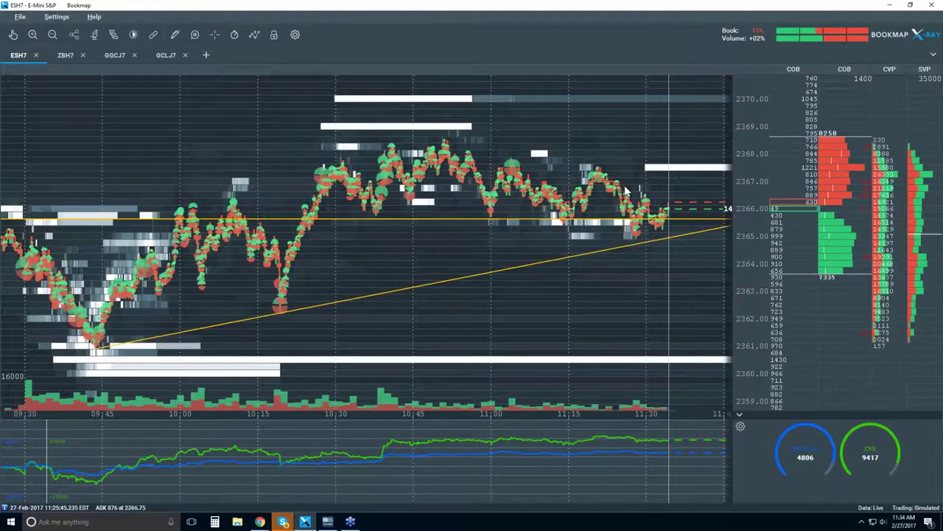
Step: Examine the latest price action and order book liquidity between the horizontal line and the rising ray
{"action": "scroll", "coordinate": [624, 191], "scroll_direction": "up", "scroll_amount": 5}
{"action": "scroll", "coordinate": [624, 187], "scroll_direction": "up", "scroll_amount": 2}
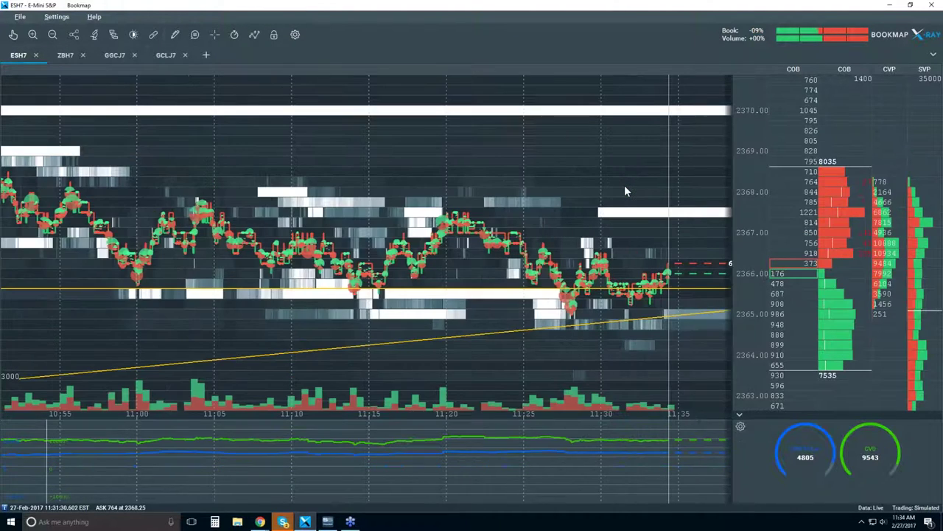
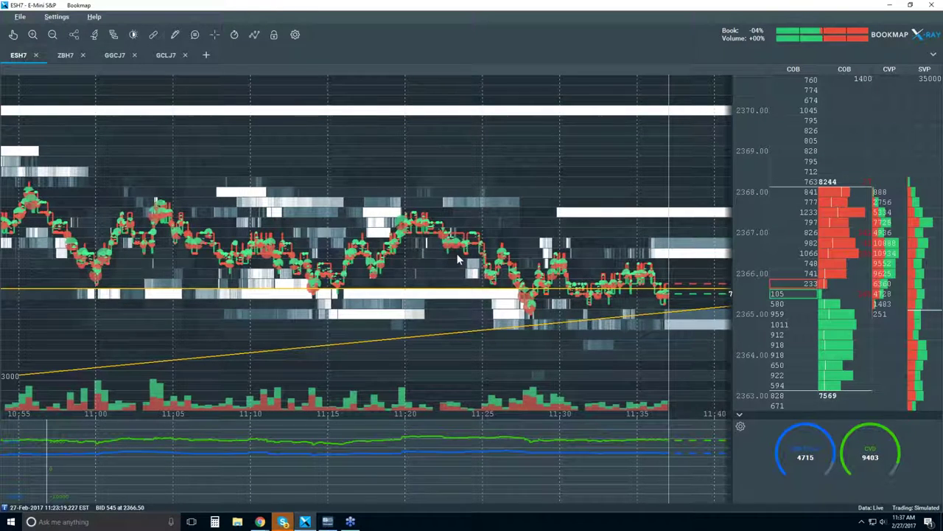
{"action": "scroll", "coordinate": [623, 290], "scroll_direction": "up", "scroll_amount": 5}
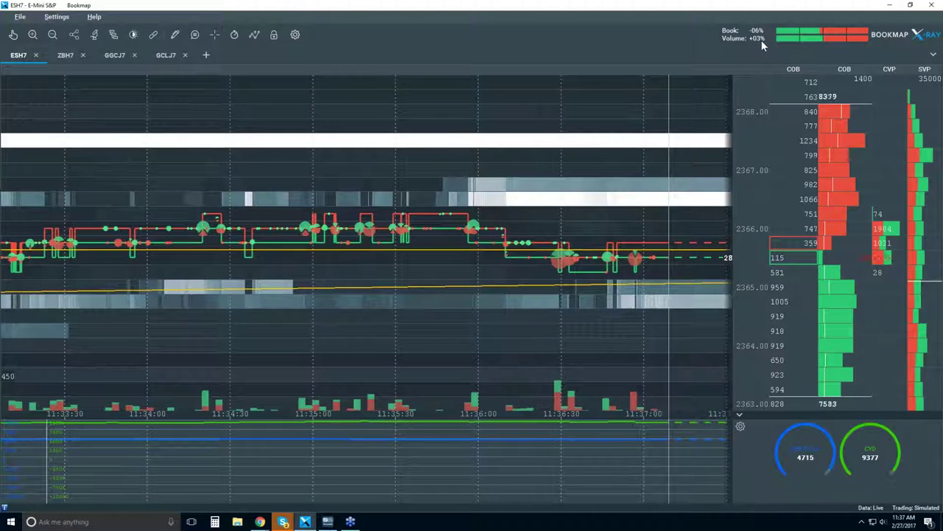
Step: Inspect the ESH7 trades around 11:36–11:37 in close detail, comparing them with the session back to 09:30
{"action": "scroll", "coordinate": [514, 215], "scroll_direction": "up", "scroll_amount": 3}
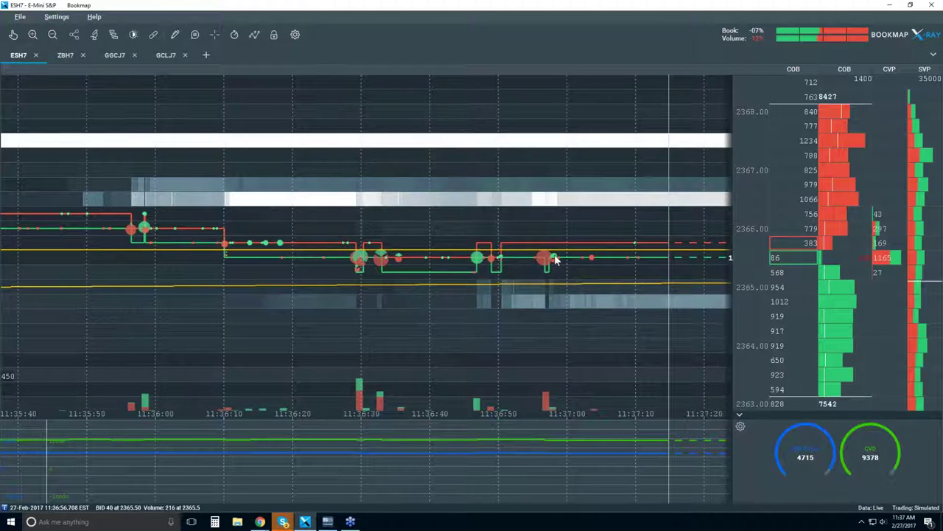
{"action": "scroll", "coordinate": [566, 221], "scroll_direction": "down", "scroll_amount": 4}
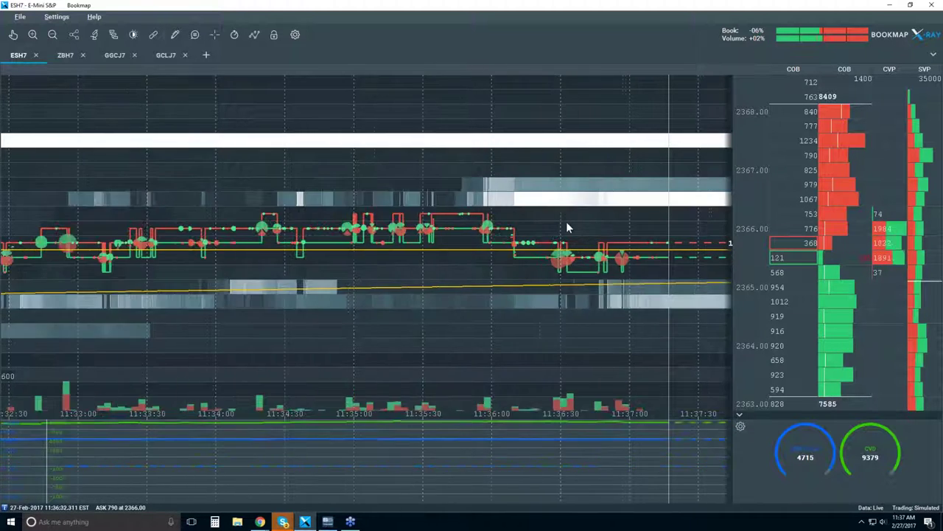
{"action": "scroll", "coordinate": [567, 227], "scroll_direction": "down", "scroll_amount": 4}
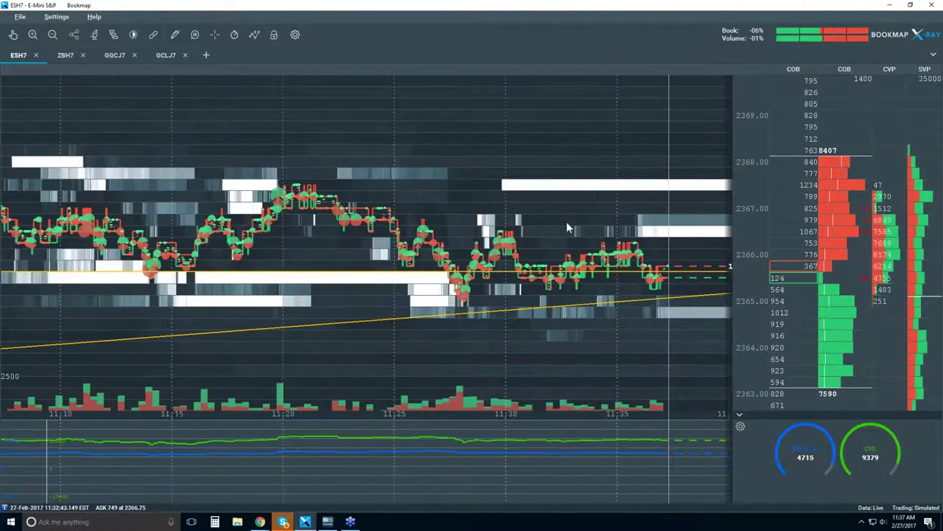
{"action": "scroll", "coordinate": [567, 226], "scroll_direction": "down", "scroll_amount": 5}
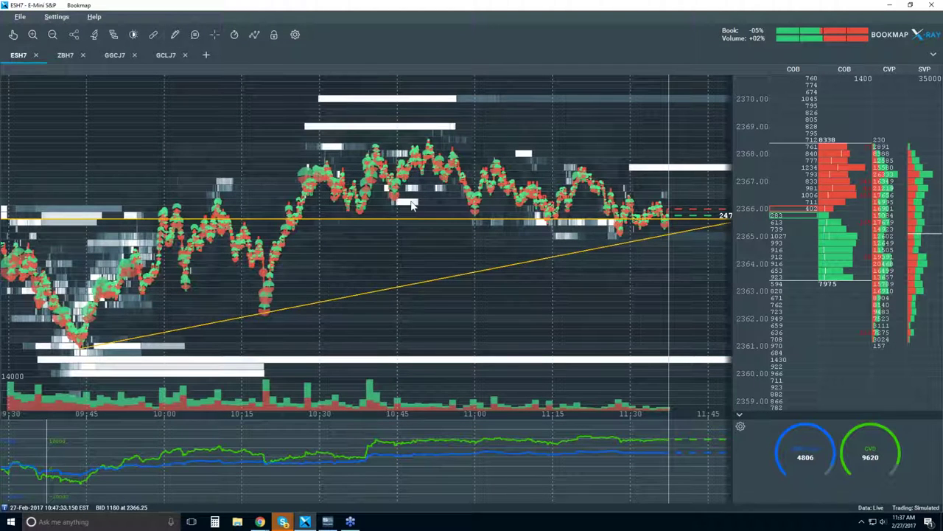
Step: Examine the highs and resting liquidity between 10:25 and 11:05 in the chart history, and return to the live price
{"action": "scroll", "coordinate": [411, 206], "scroll_direction": "up", "scroll_amount": 1}
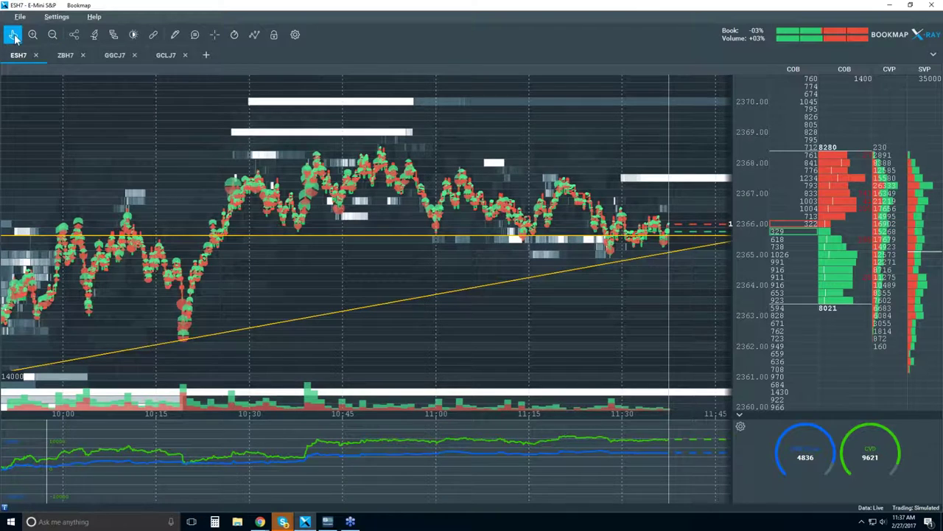
{"action": "scroll", "coordinate": [332, 169], "scroll_direction": "up", "scroll_amount": 3}
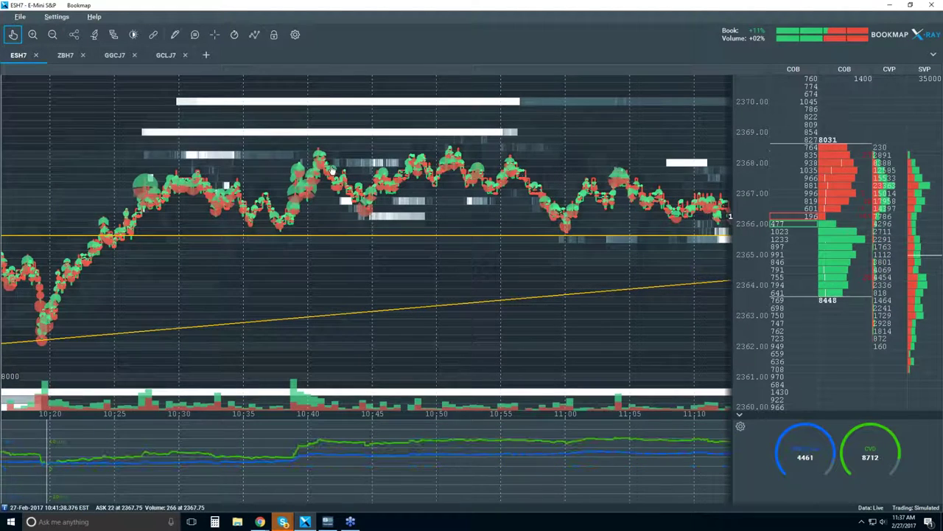
{"action": "scroll", "coordinate": [332, 169], "scroll_direction": "up", "scroll_amount": 2}
{"action": "left_click_drag", "start_coordinate": [443, 183], "coordinate": [339, 193]}
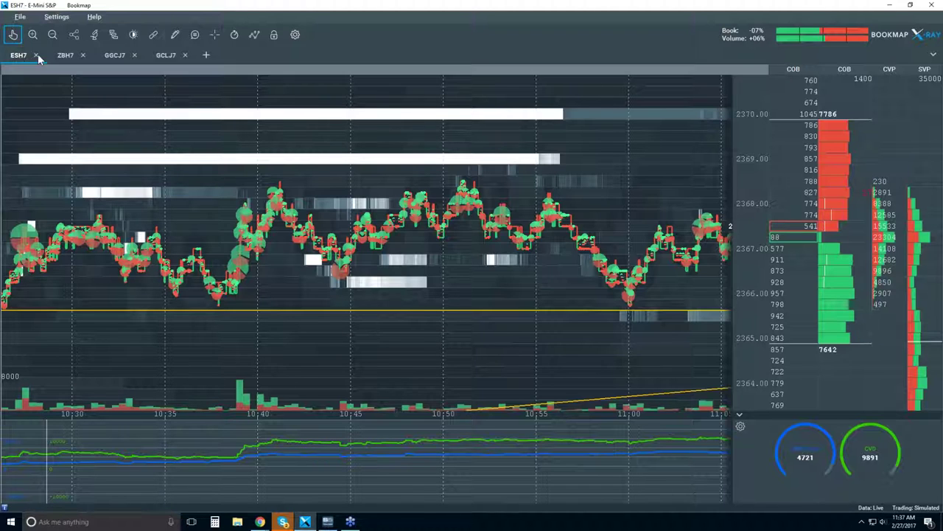
{"action": "left_click", "coordinate": [13, 34]}
Step: Compare the session since 09:30 with the price action after 11:00 around the horizontal line and the rising ray
{"action": "scroll", "coordinate": [400, 194], "scroll_direction": "down", "scroll_amount": 3}
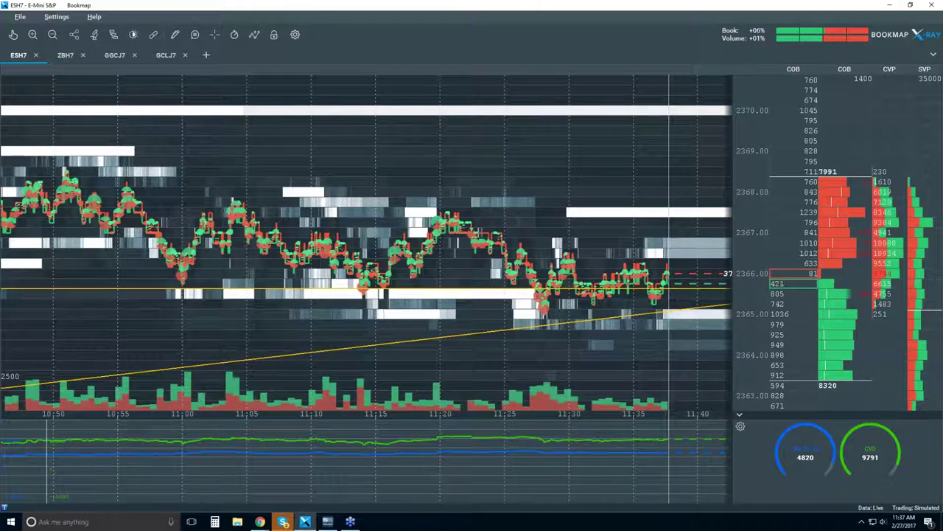
{"action": "scroll", "coordinate": [581, 298], "scroll_direction": "down", "scroll_amount": 3}
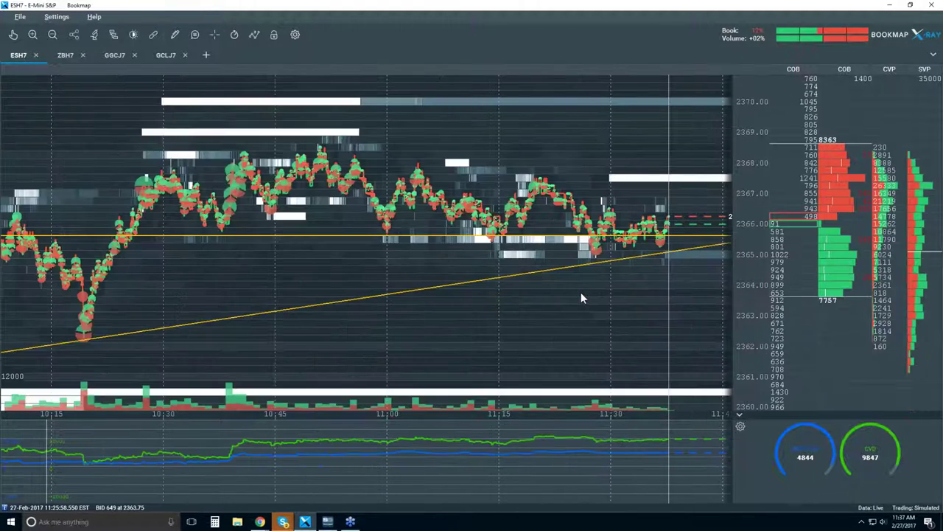
{"action": "scroll", "coordinate": [581, 298], "scroll_direction": "down", "scroll_amount": 3}
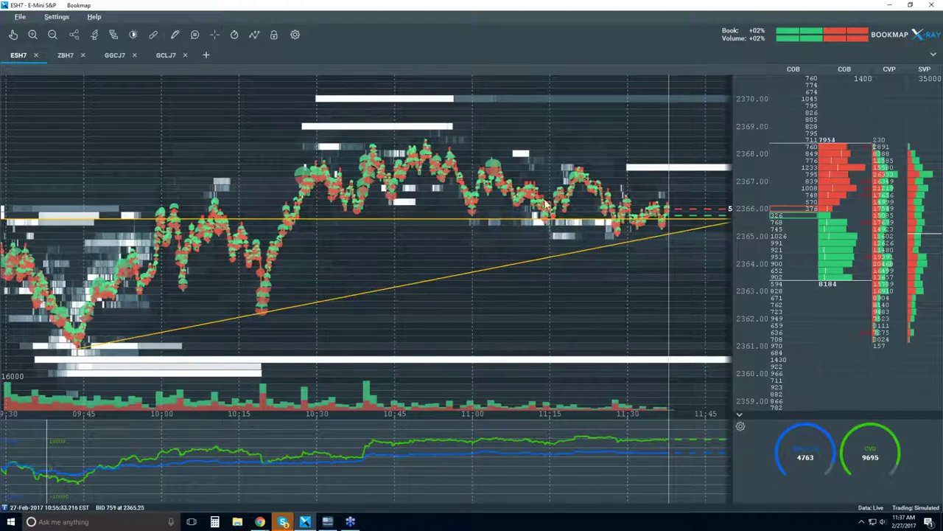
{"action": "scroll", "coordinate": [639, 190], "scroll_direction": "up", "scroll_amount": 3}
{"action": "scroll", "coordinate": [638, 190], "scroll_direction": "up", "scroll_amount": 4}
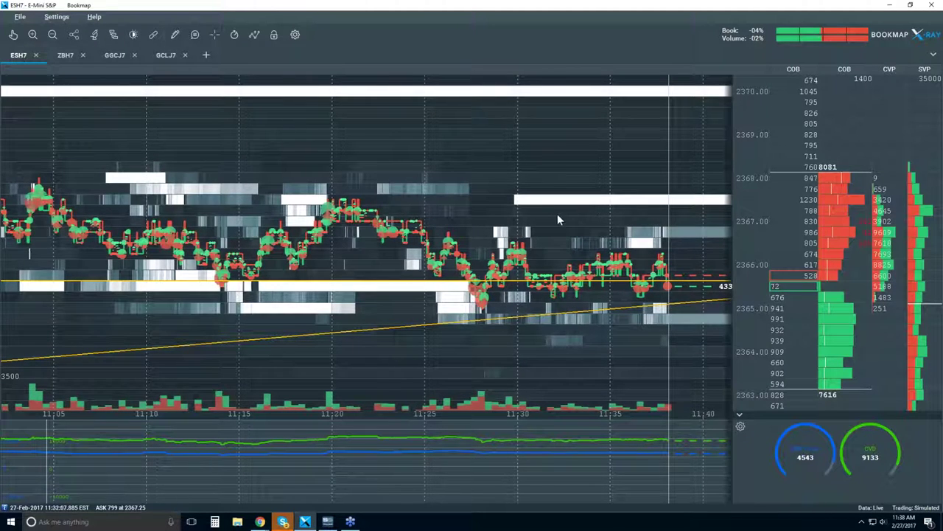
{"action": "scroll", "coordinate": [557, 213], "scroll_direction": "down", "scroll_amount": 1}
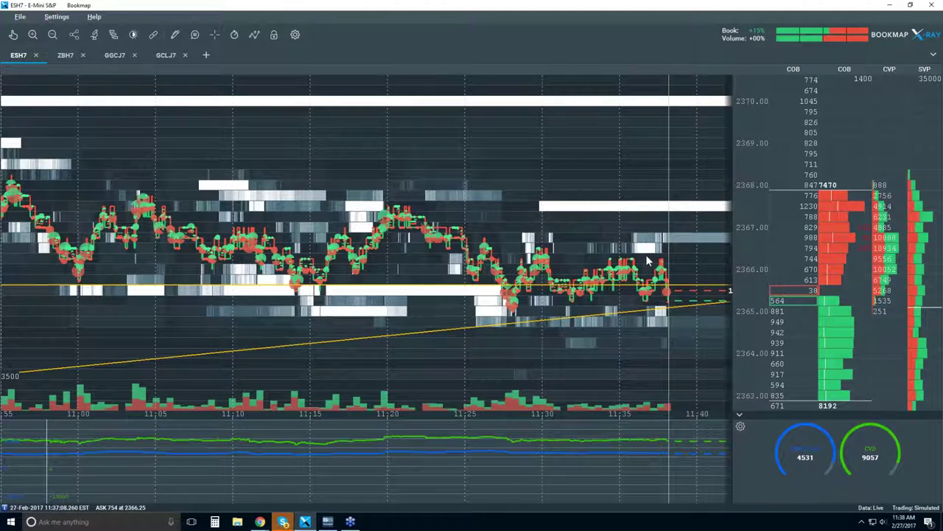
{"action": "scroll", "coordinate": [608, 225], "scroll_direction": "up", "scroll_amount": 3}
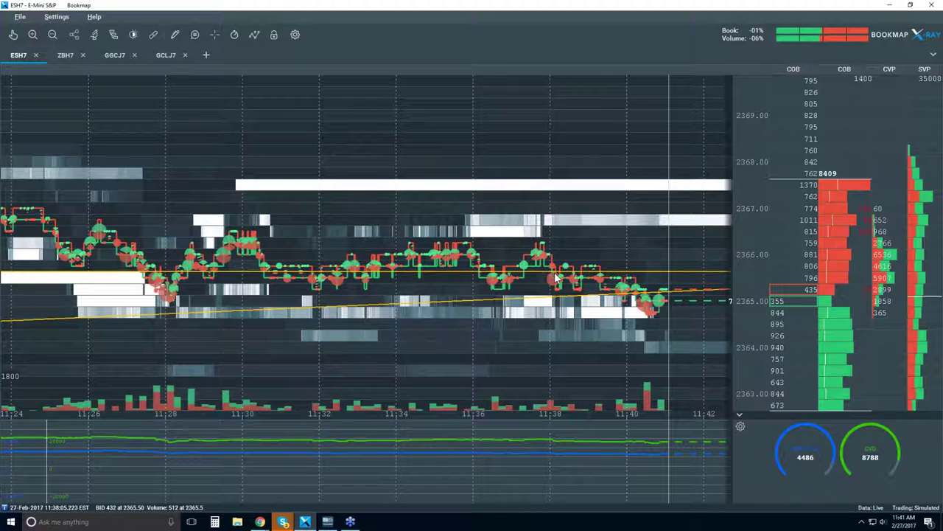
{"action": "scroll", "coordinate": [556, 279], "scroll_direction": "down", "scroll_amount": 2}
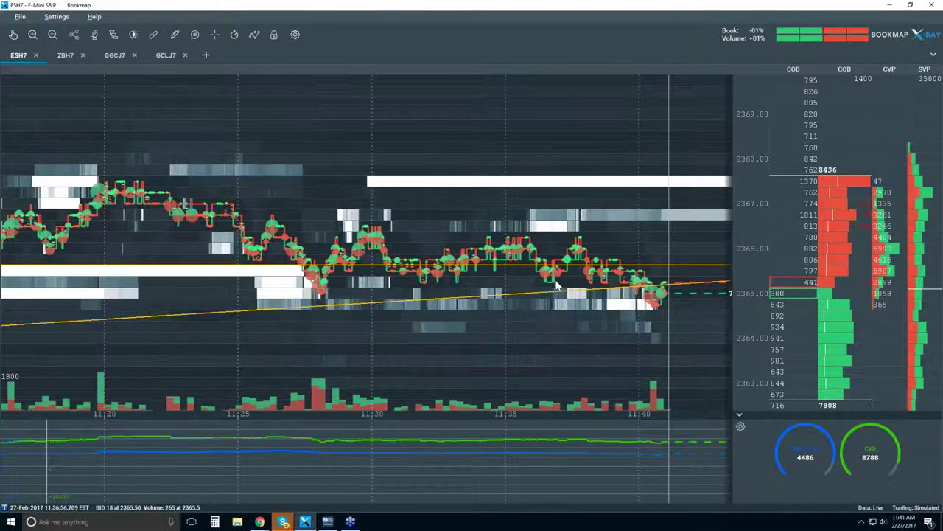
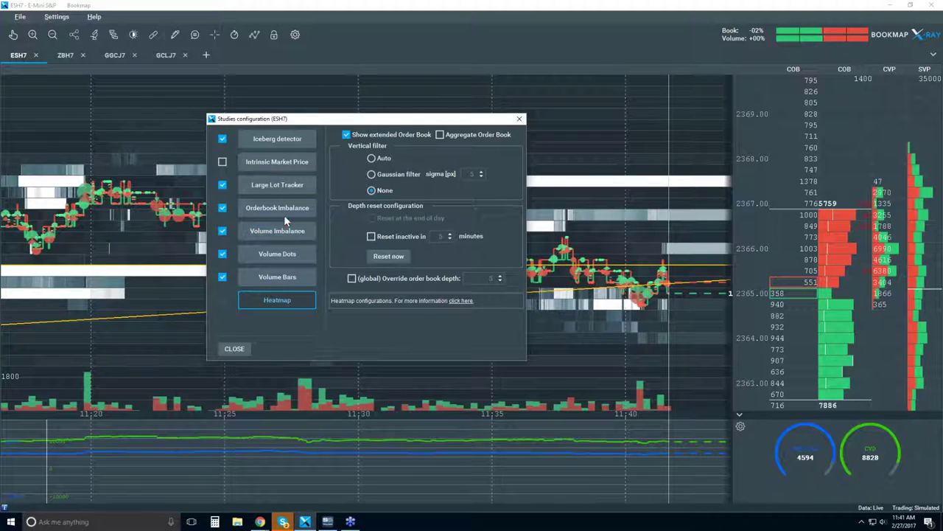
Step: Review the Orderbook Imbalance study's level limit and decay rate settings, and close the studies configuration
{"action": "left_click", "coordinate": [284, 208]}
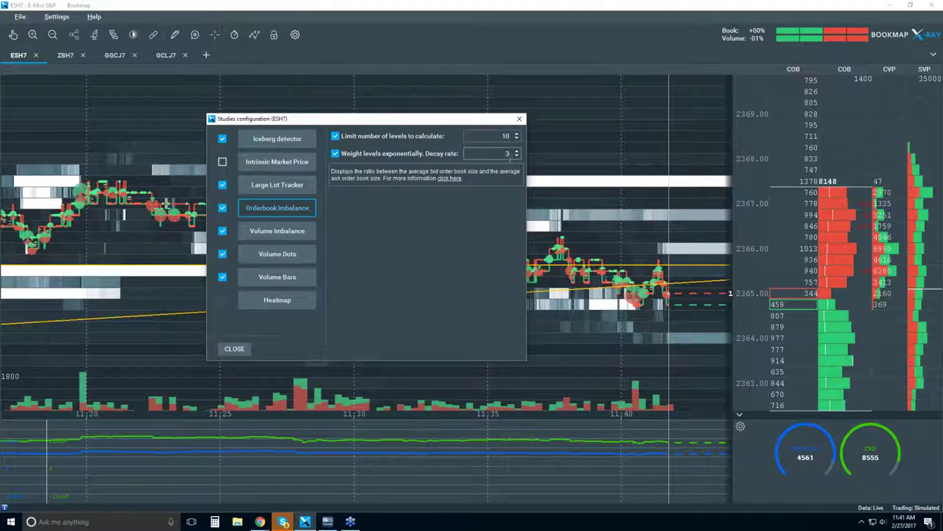
{"action": "left_click", "coordinate": [518, 118]}
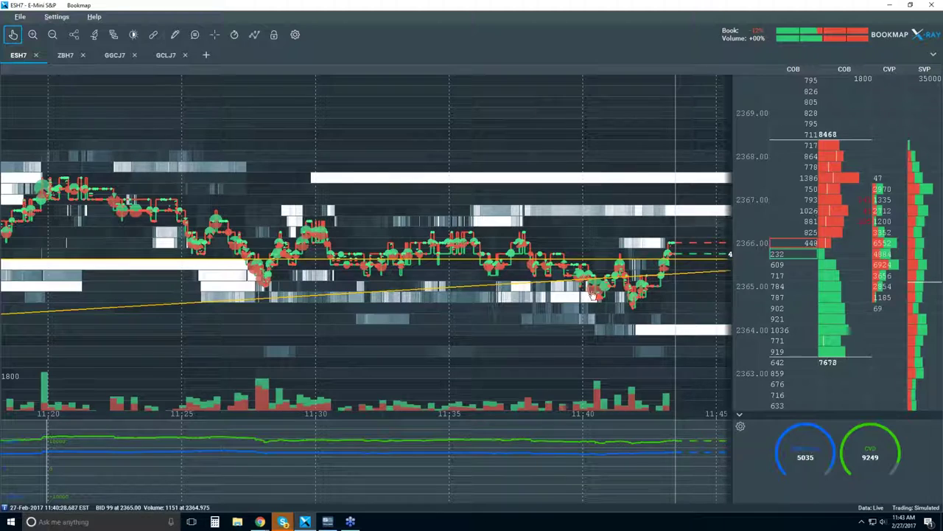
Step: Examine the rebound after 11:40 and the liquidity above and below it, against the session back to 09:45
{"action": "scroll", "coordinate": [622, 269], "scroll_direction": "up", "scroll_amount": 4}
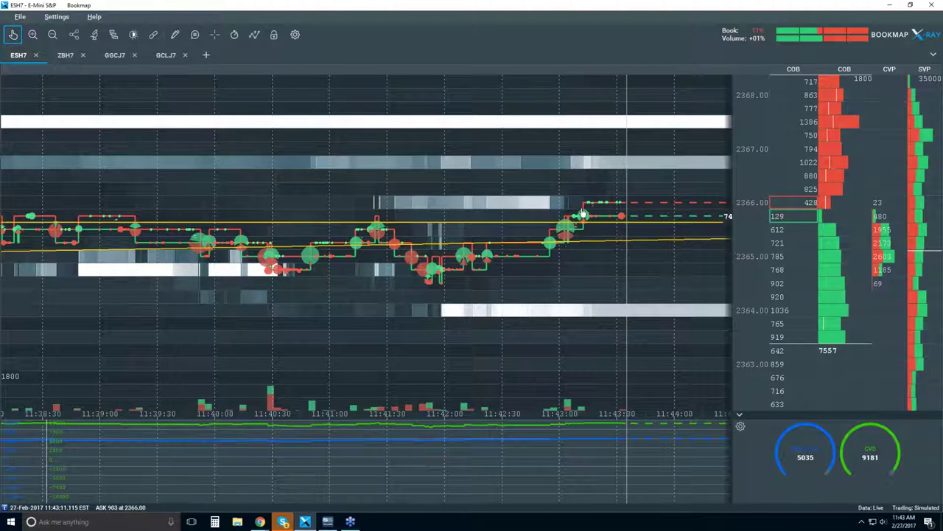
{"action": "scroll", "coordinate": [574, 245], "scroll_direction": "down", "scroll_amount": 3}
{"action": "scroll", "coordinate": [324, 211], "scroll_direction": "down", "scroll_amount": 2}
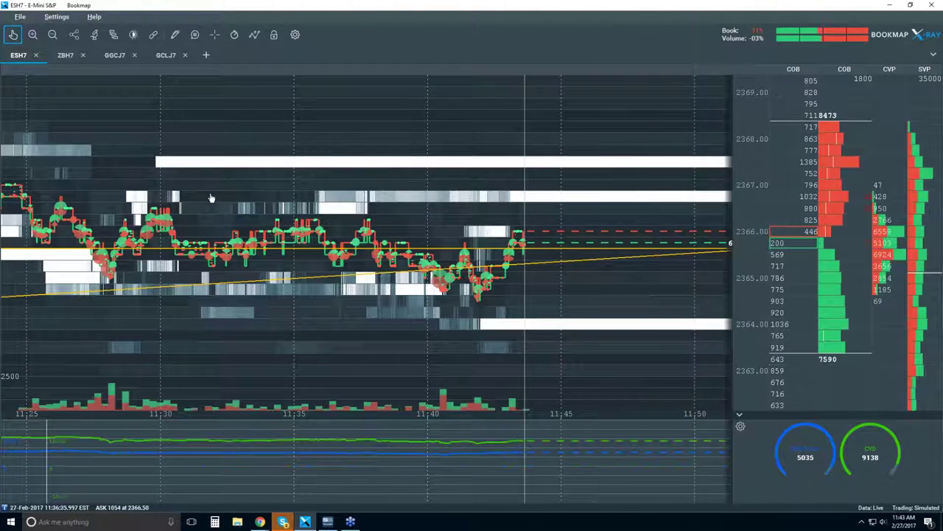
{"action": "scroll", "coordinate": [207, 208], "scroll_direction": "down", "scroll_amount": 2}
{"action": "scroll", "coordinate": [276, 216], "scroll_direction": "down", "scroll_amount": 4}
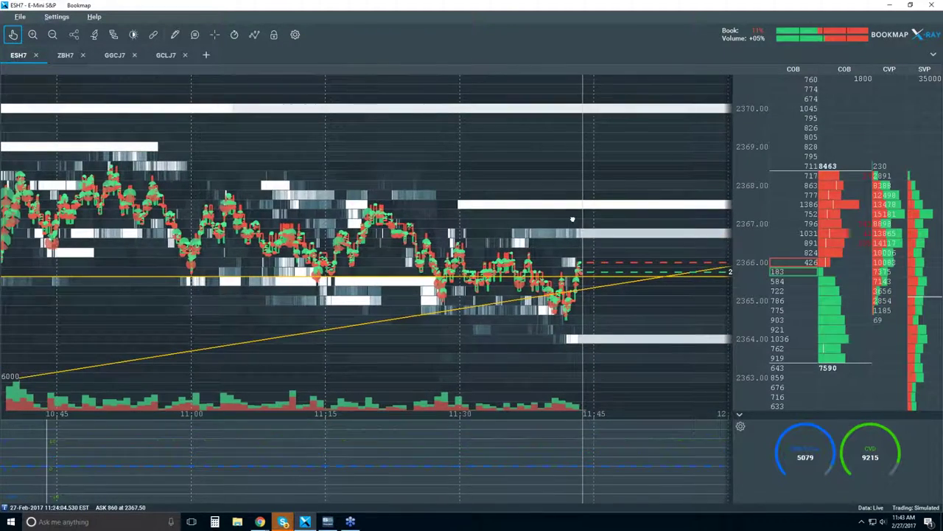
{"action": "scroll", "coordinate": [573, 217], "scroll_direction": "down", "scroll_amount": 2}
{"action": "left_click_drag", "start_coordinate": [578, 219], "coordinate": [404, 220]}
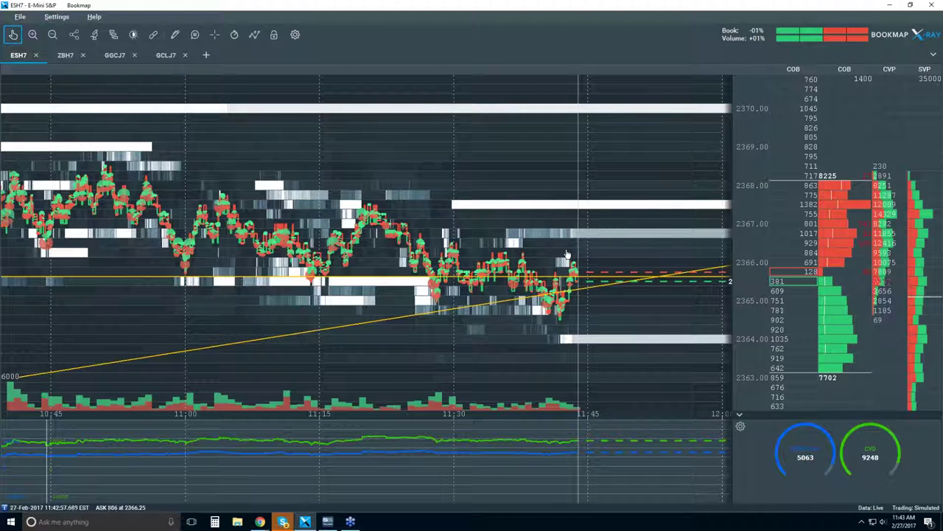
{"action": "scroll", "coordinate": [561, 262], "scroll_direction": "down", "scroll_amount": 2}
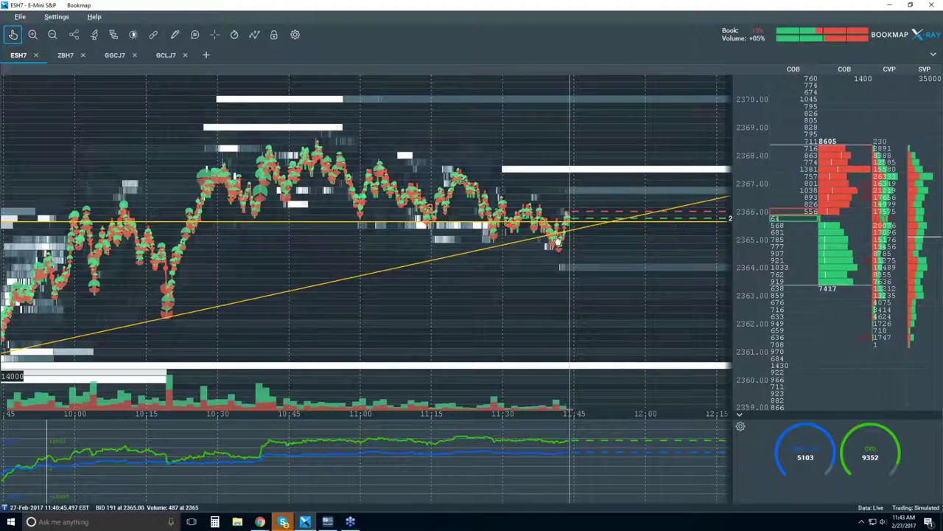
Step: Compare the 11:40–11:45 price action with the liquidity levels since 10:45, and bring the chart back to the live price
{"action": "scroll", "coordinate": [562, 247], "scroll_direction": "up", "scroll_amount": 4}
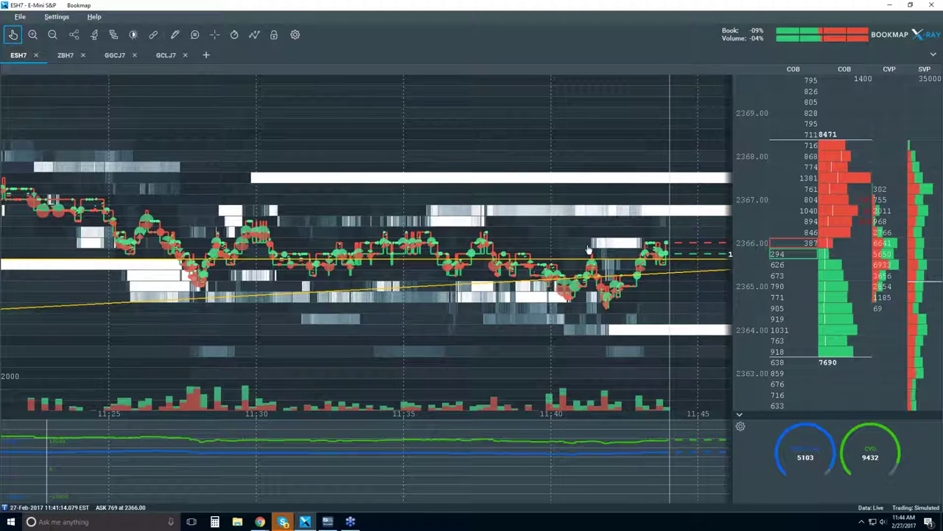
{"action": "scroll", "coordinate": [589, 249], "scroll_direction": "down", "scroll_amount": 2}
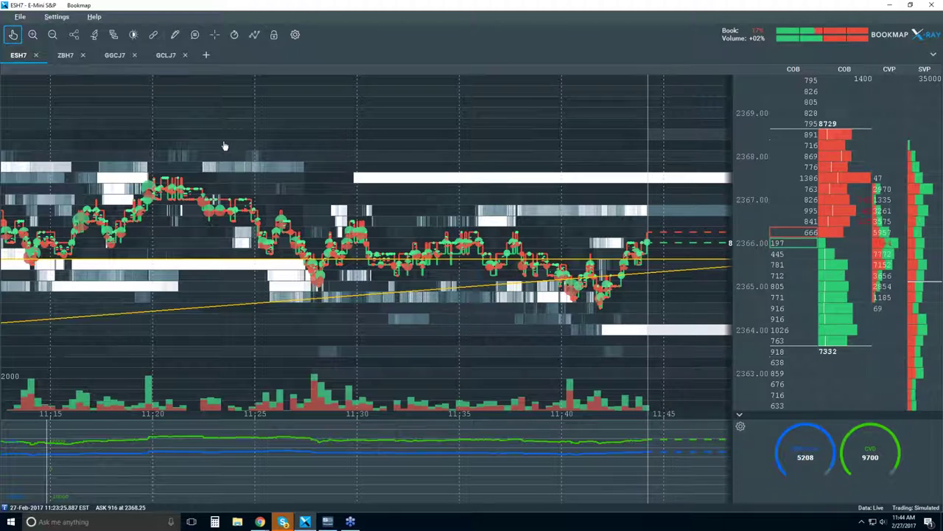
{"action": "scroll", "coordinate": [396, 222], "scroll_direction": "down", "scroll_amount": 2}
{"action": "scroll", "coordinate": [284, 205], "scroll_direction": "down", "scroll_amount": 3}
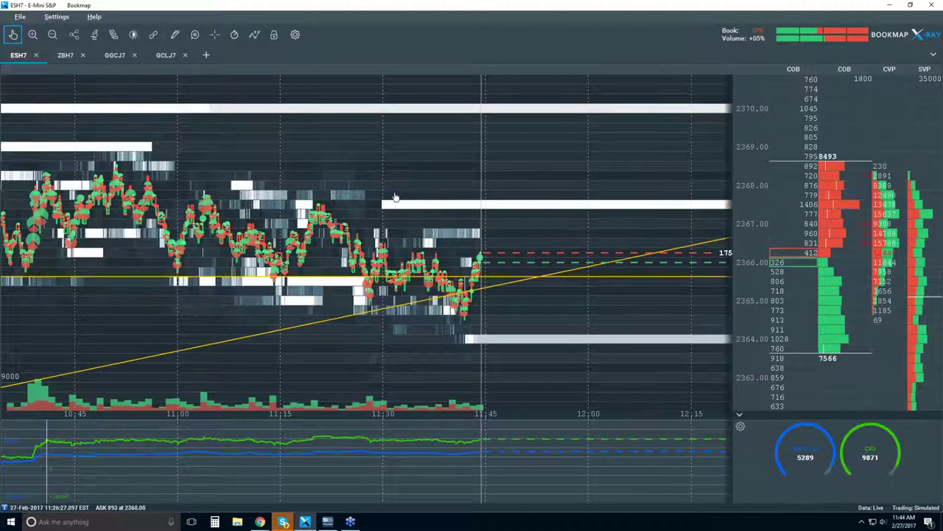
{"action": "scroll", "coordinate": [425, 185], "scroll_direction": "up", "scroll_amount": 2}
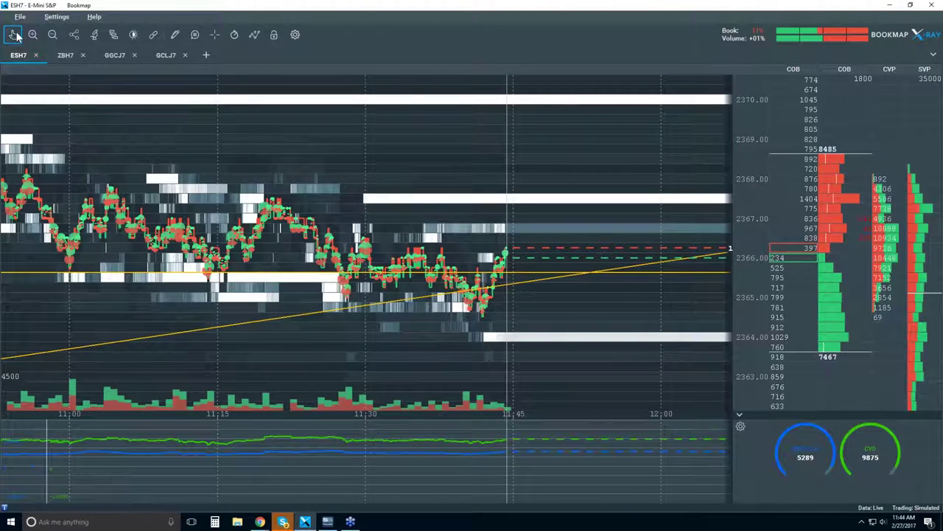
{"action": "left_click", "coordinate": [14, 35]}
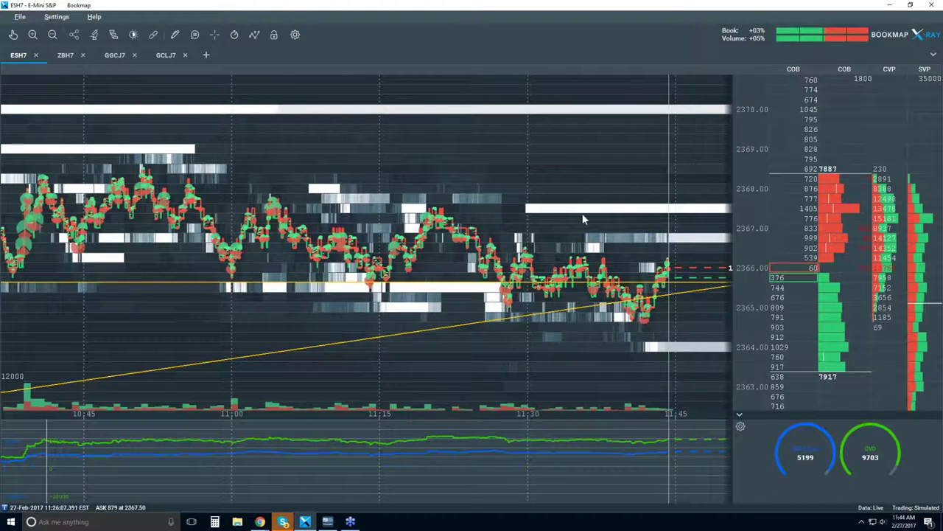
Step: Examine the large volume dots and bid liquidity where price crosses the rising ray around 11:40:28
{"action": "scroll", "coordinate": [593, 213], "scroll_direction": "up", "scroll_amount": 2}
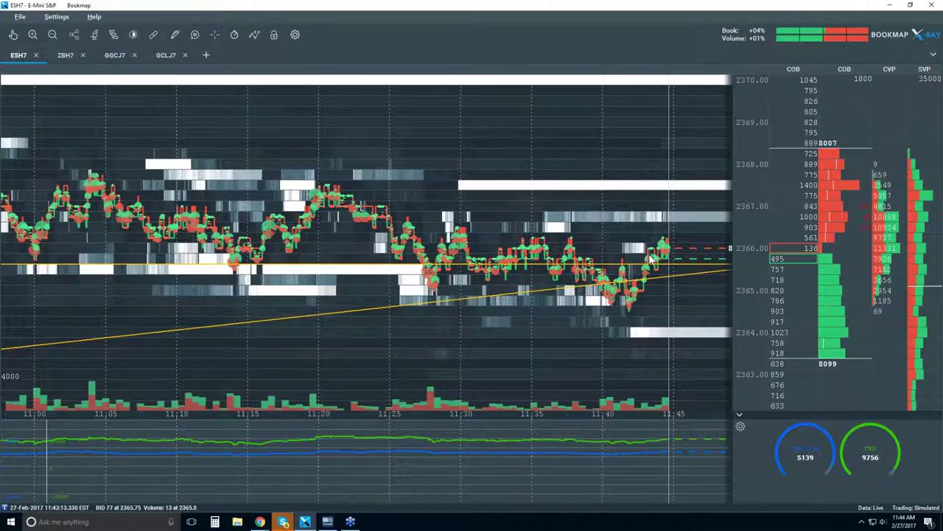
{"action": "scroll", "coordinate": [228, 78], "scroll_direction": "up", "scroll_amount": 2}
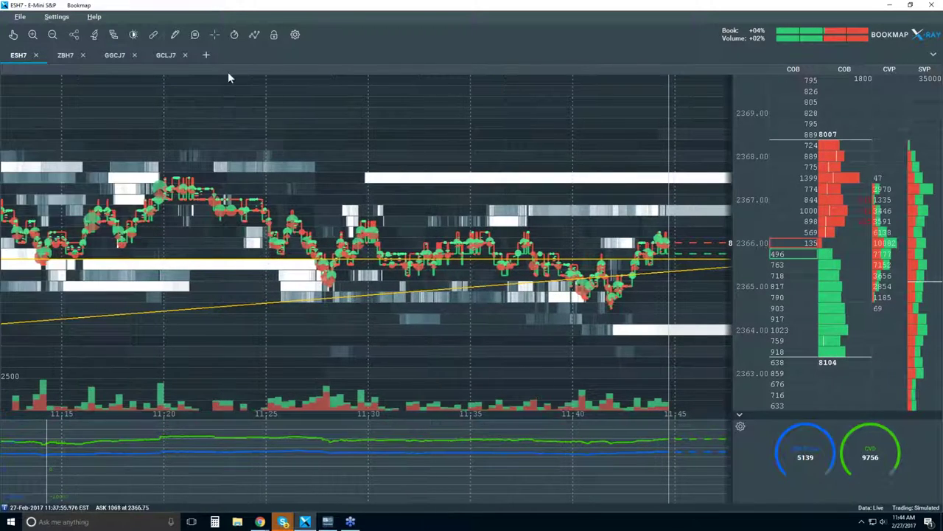
{"action": "left_click", "coordinate": [13, 34]}
{"action": "scroll", "coordinate": [589, 286], "scroll_direction": "up", "scroll_amount": 2}
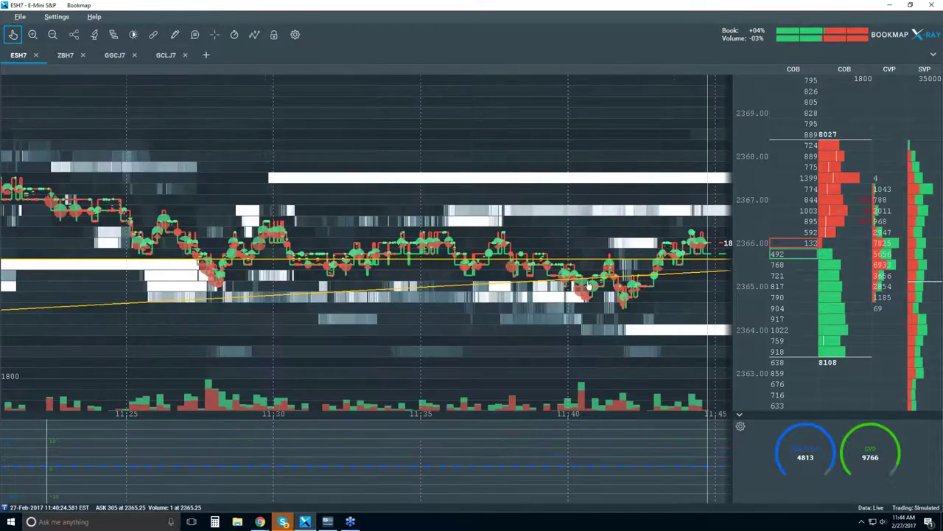
{"action": "scroll", "coordinate": [589, 286], "scroll_direction": "up", "scroll_amount": 4}
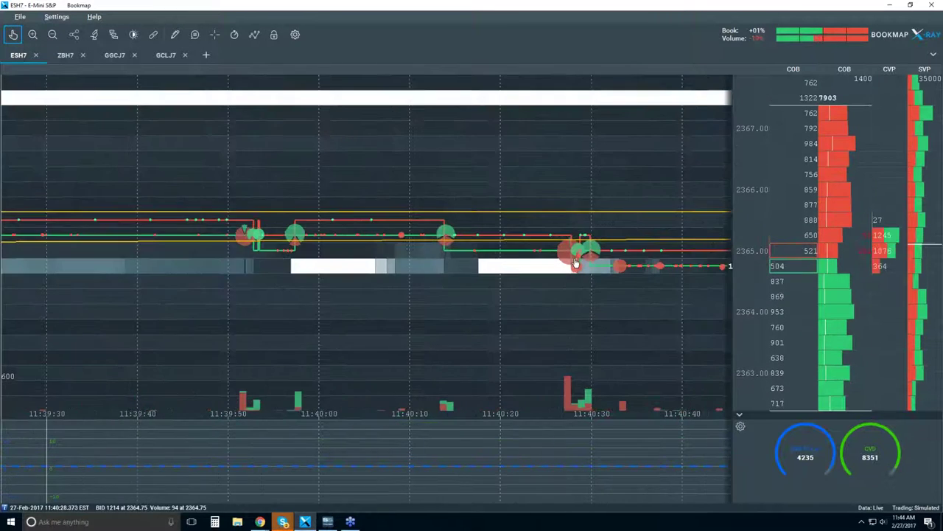
Step: Inspect the individual trades in the 11:40:14 volume cluster at 2365.25 on a millisecond time scale
{"action": "scroll", "coordinate": [575, 262], "scroll_direction": "up", "scroll_amount": 2}
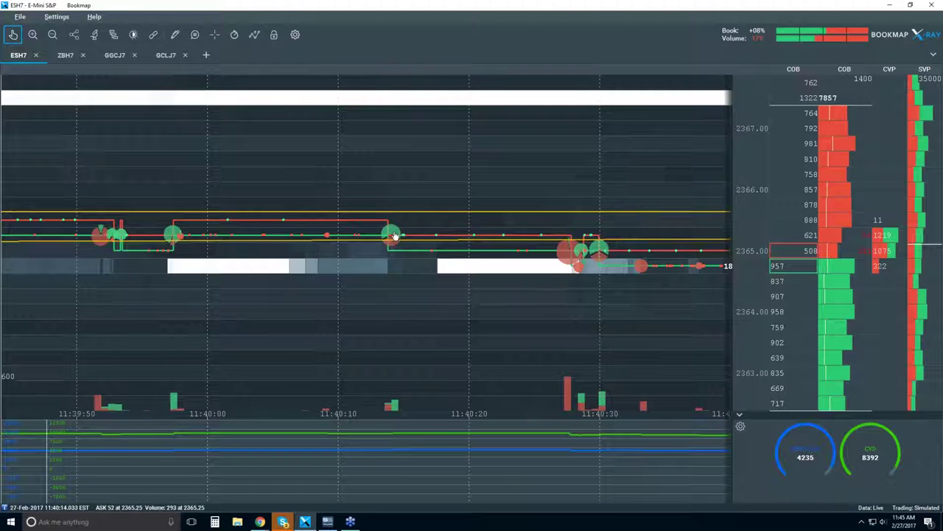
{"action": "scroll", "coordinate": [391, 236], "scroll_direction": "up", "scroll_amount": 5}
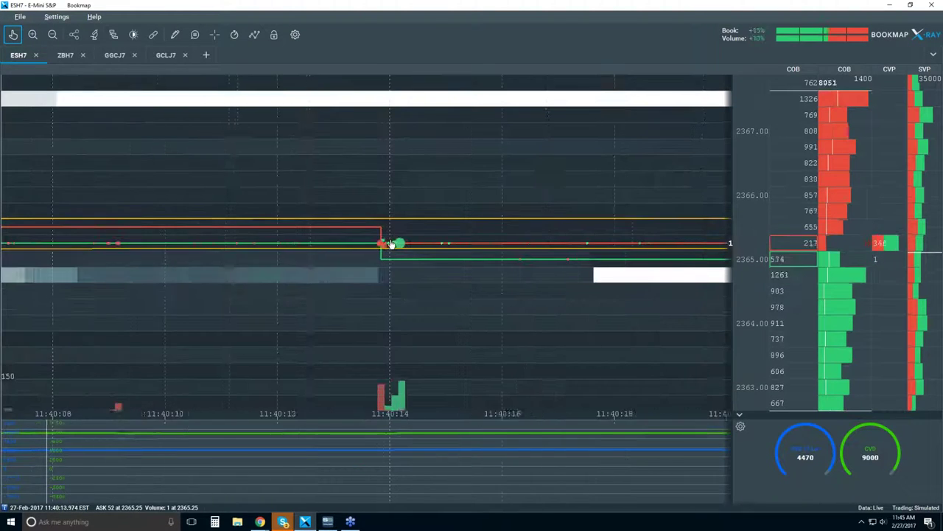
{"action": "scroll", "coordinate": [391, 243], "scroll_direction": "up", "scroll_amount": 5}
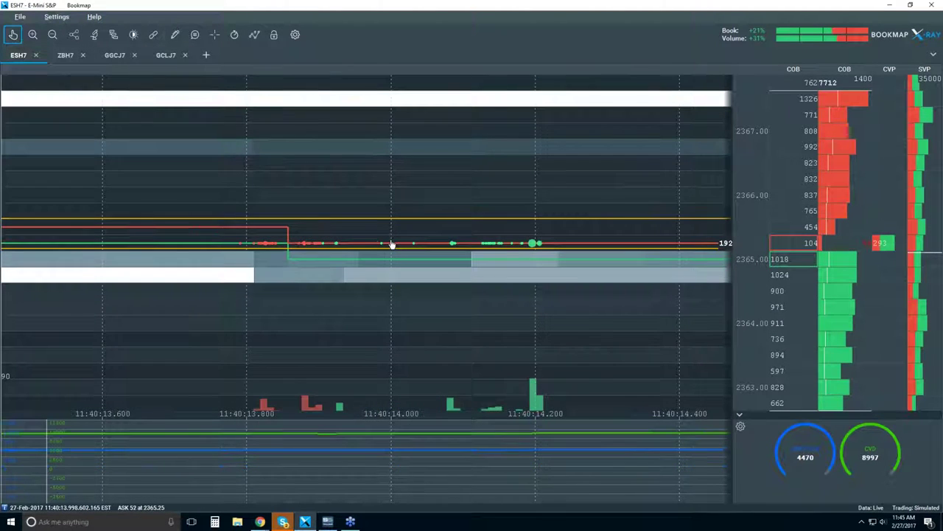
{"action": "left_click_drag", "start_coordinate": [452, 210], "coordinate": [425, 211]}
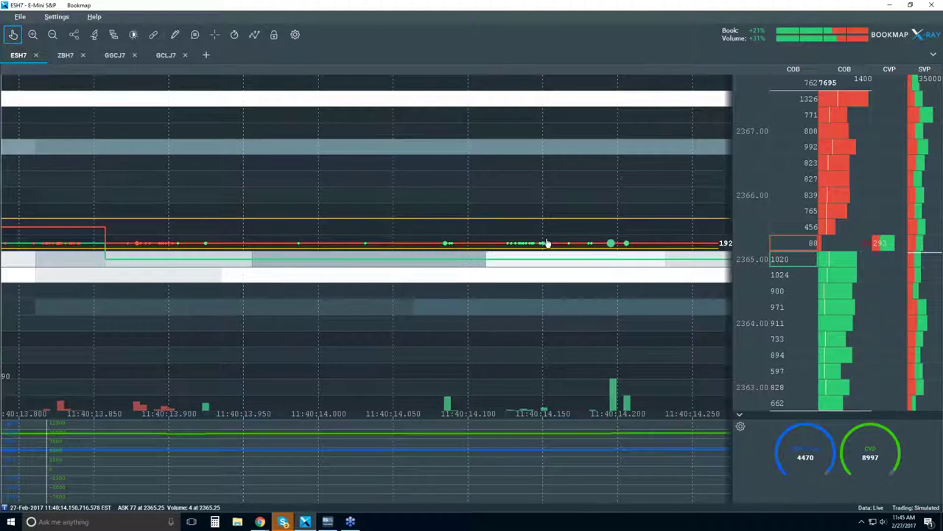
Step: Inspect the single trade at 2365.25 around 11:40:14.1372 on a microsecond time scale
{"action": "scroll", "coordinate": [550, 247], "scroll_direction": "up", "scroll_amount": 2}
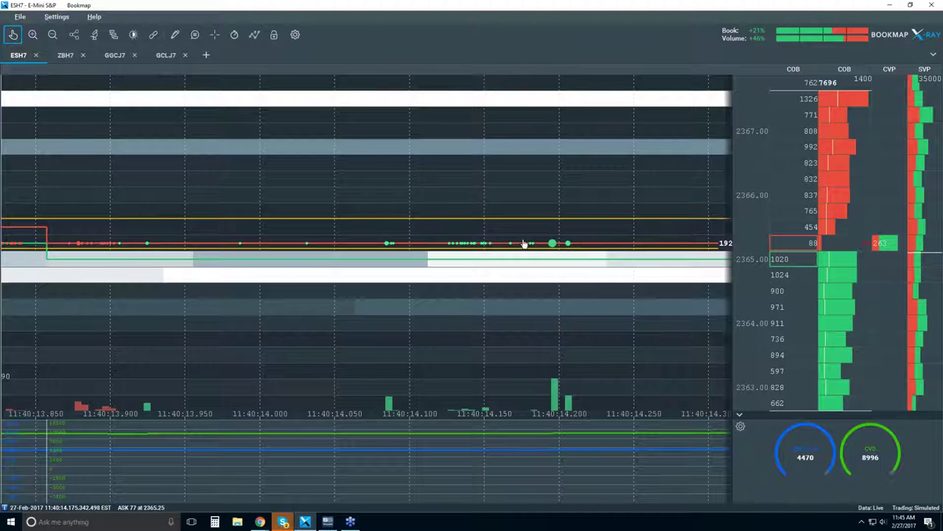
{"action": "scroll", "coordinate": [523, 244], "scroll_direction": "down", "scroll_amount": 2}
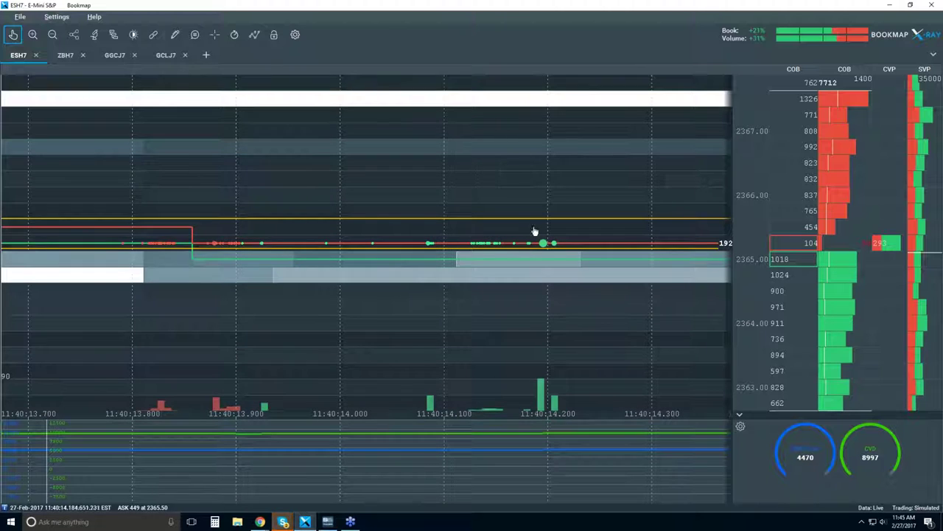
{"action": "scroll", "coordinate": [494, 241], "scroll_direction": "up", "scroll_amount": 3}
{"action": "scroll", "coordinate": [494, 241], "scroll_direction": "up", "scroll_amount": 8}
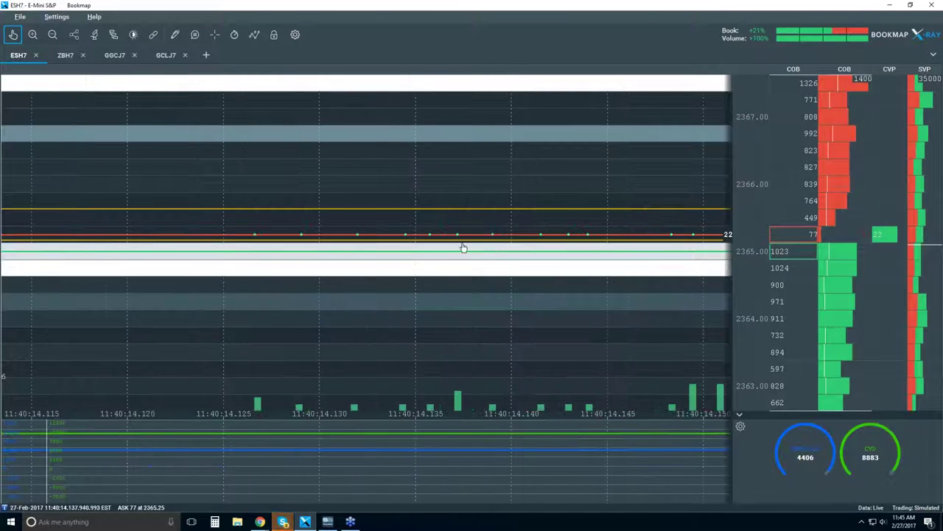
{"action": "scroll", "coordinate": [449, 242], "scroll_direction": "up", "scroll_amount": 4}
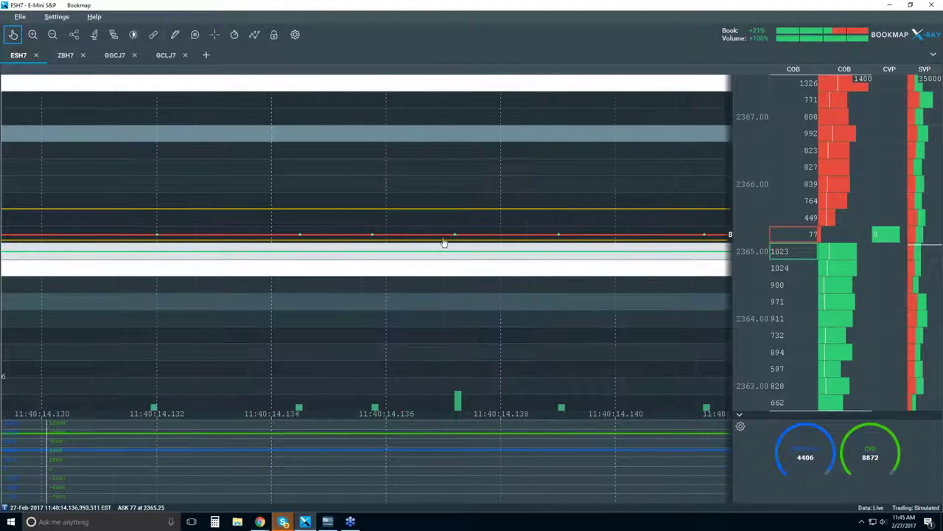
{"action": "scroll", "coordinate": [497, 237], "scroll_direction": "up", "scroll_amount": 6}
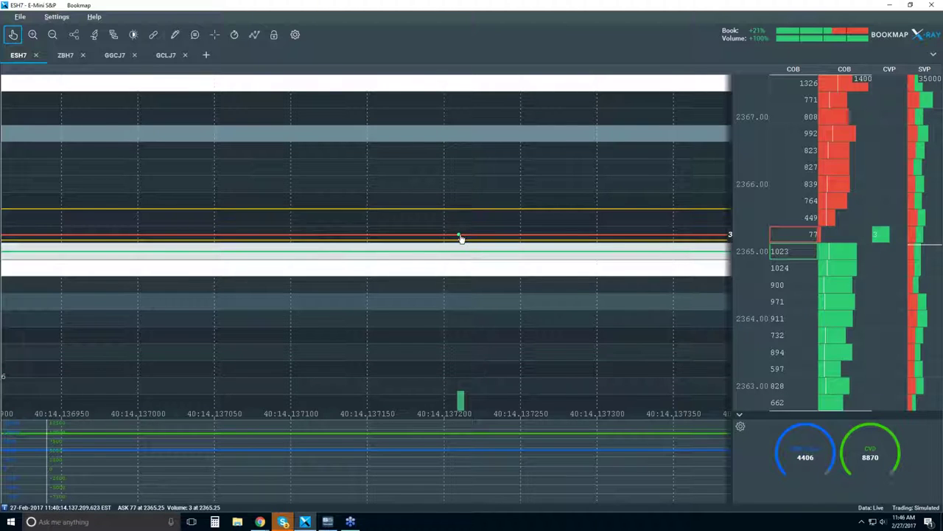
{"action": "scroll", "coordinate": [460, 237], "scroll_direction": "up", "scroll_amount": 2}
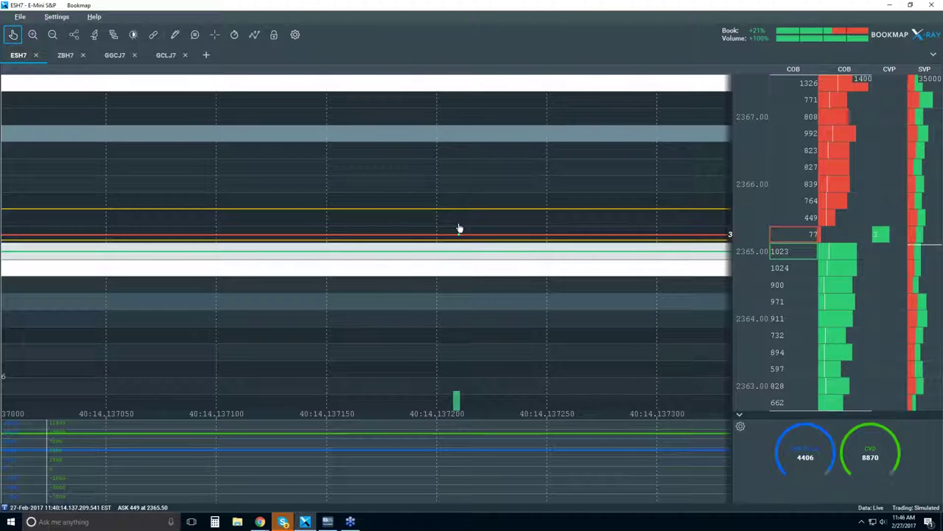
Step: Relate that single trade to the surrounding trades between 11:40:13.8 and 11:40:14.2 and to the volume dots since 11:39:45
{"action": "scroll", "coordinate": [459, 228], "scroll_direction": "down", "scroll_amount": 5}
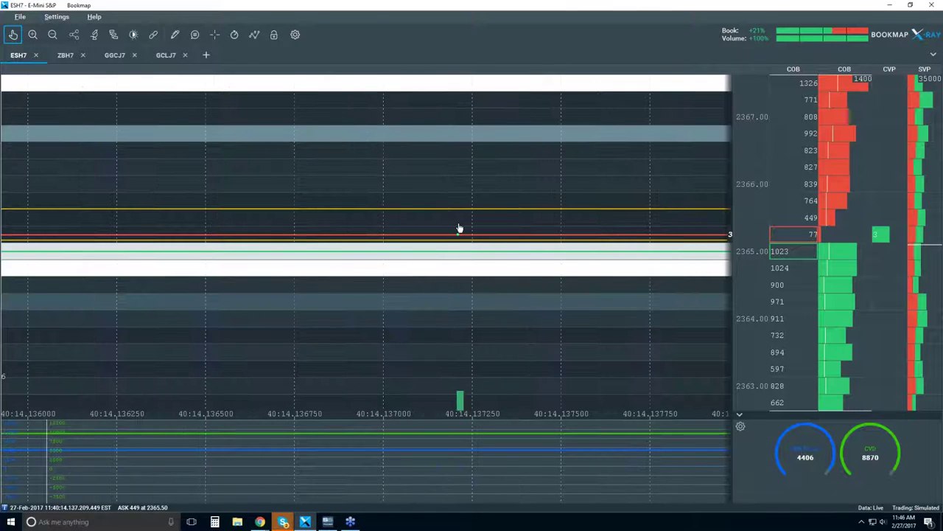
{"action": "scroll", "coordinate": [459, 228], "scroll_direction": "down", "scroll_amount": 6}
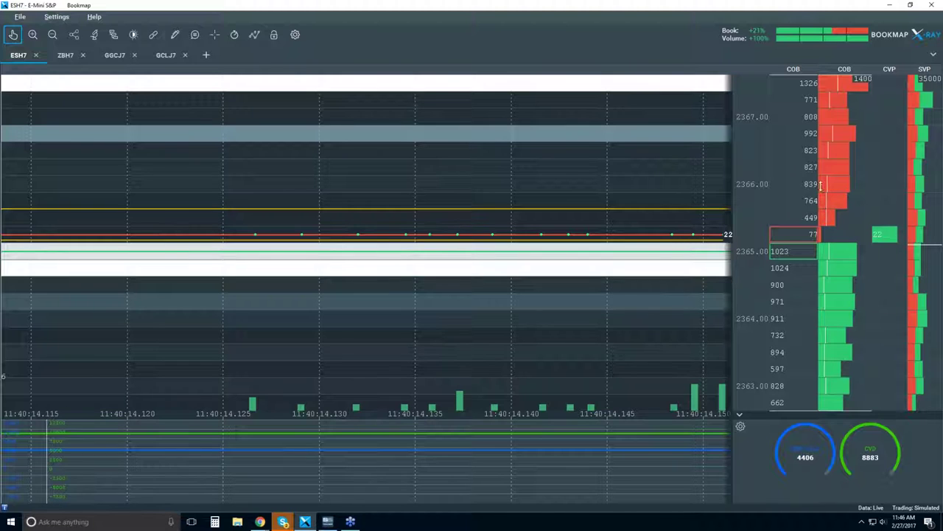
{"action": "scroll", "coordinate": [655, 206], "scroll_direction": "down", "scroll_amount": 4}
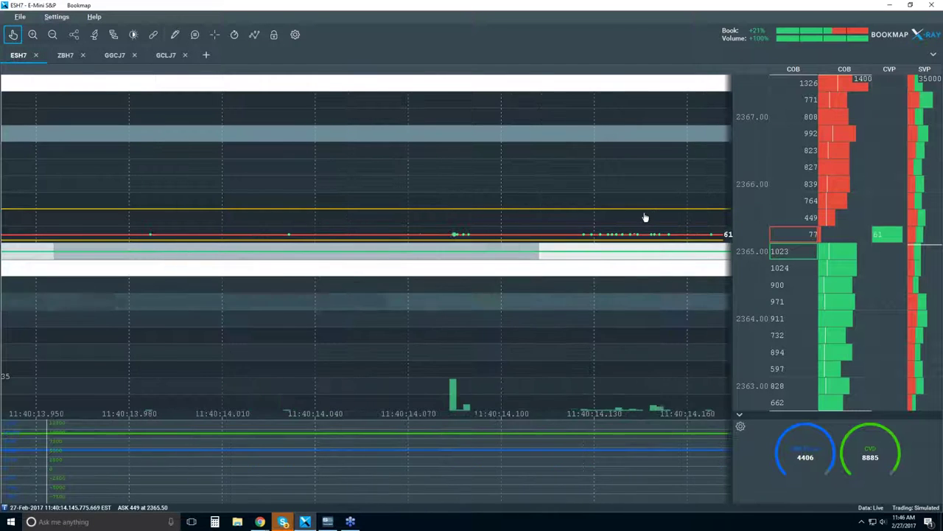
{"action": "scroll", "coordinate": [644, 217], "scroll_direction": "down", "scroll_amount": 2}
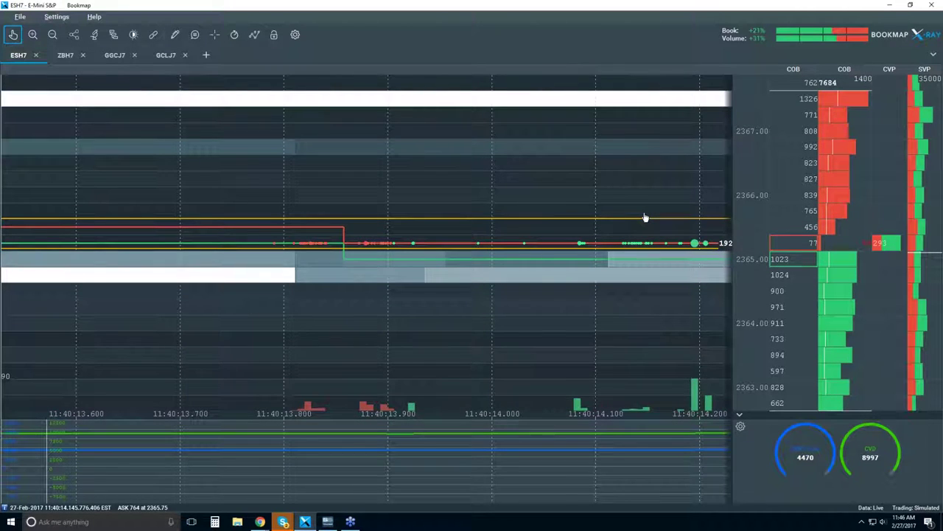
{"action": "scroll", "coordinate": [645, 218], "scroll_direction": "down", "scroll_amount": 3}
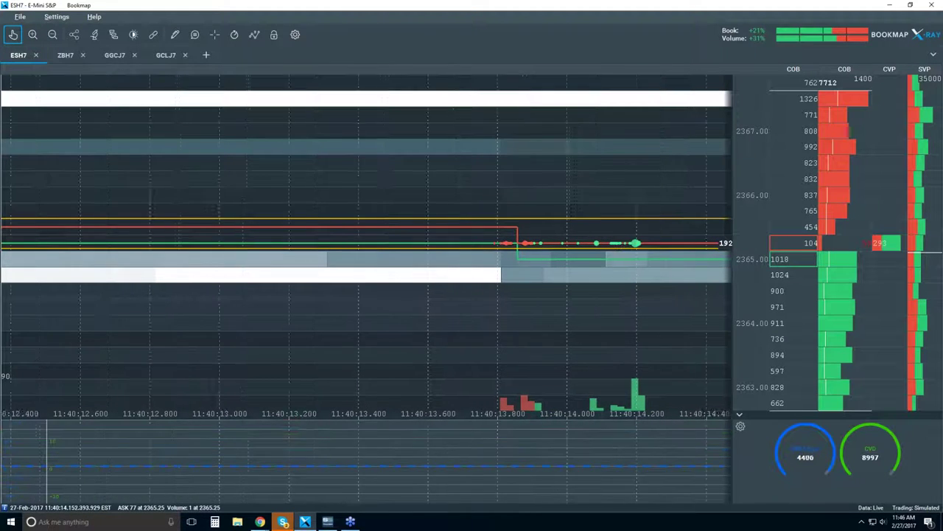
{"action": "scroll", "coordinate": [569, 256], "scroll_direction": "down", "scroll_amount": 5}
{"action": "scroll", "coordinate": [568, 256], "scroll_direction": "down", "scroll_amount": 3}
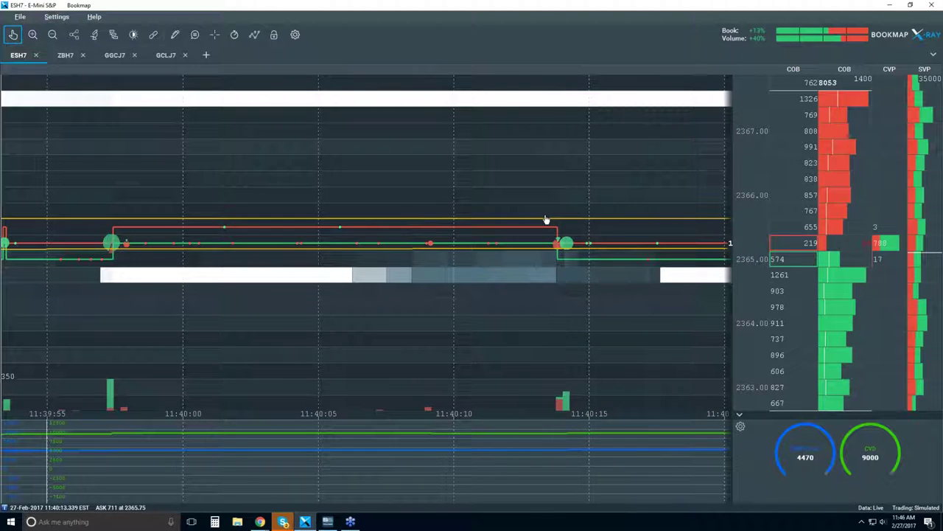
{"action": "scroll", "coordinate": [554, 247], "scroll_direction": "down", "scroll_amount": 2}
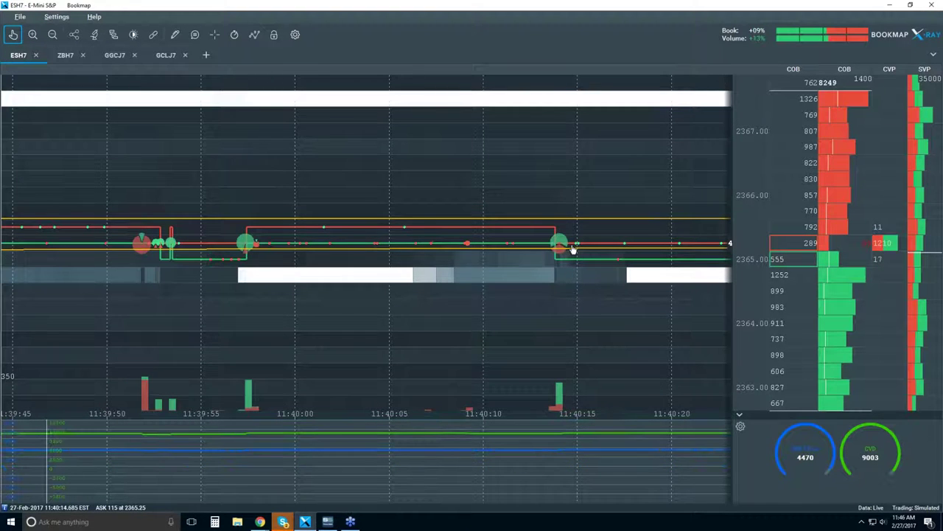
Step: Break the 11:40:14 volume dot at 2365.25 into its component trades, and compare it with the price action since 11:05
{"action": "scroll", "coordinate": [560, 244], "scroll_direction": "up", "scroll_amount": 8}
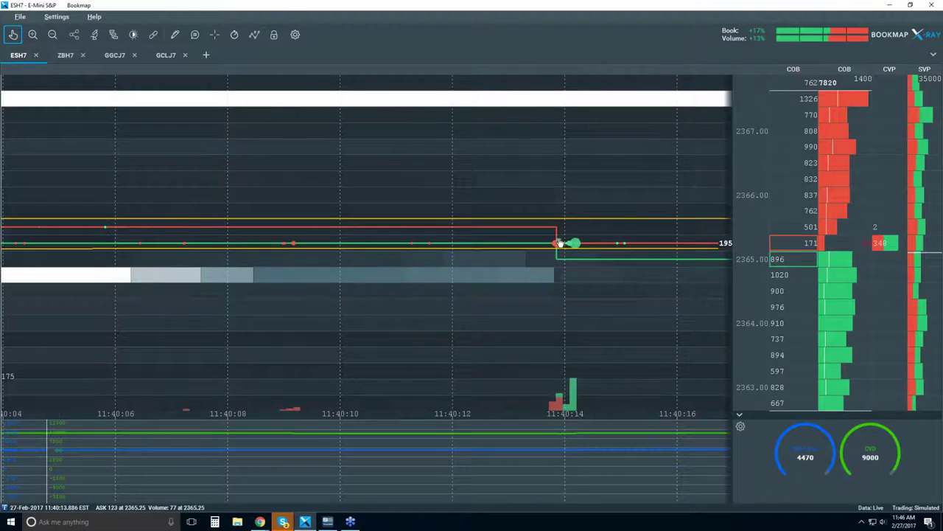
{"action": "scroll", "coordinate": [566, 241], "scroll_direction": "up", "scroll_amount": 3}
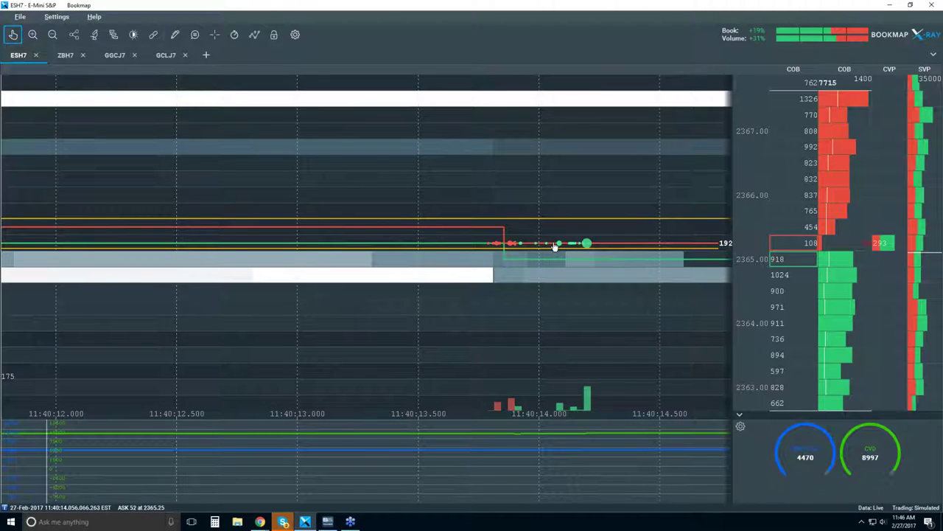
{"action": "scroll", "coordinate": [555, 245], "scroll_direction": "down", "scroll_amount": 14}
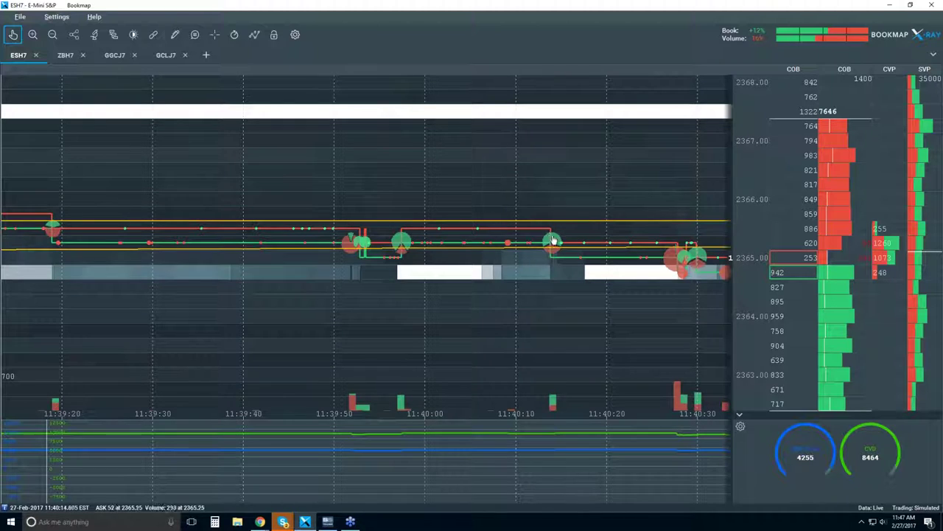
{"action": "scroll", "coordinate": [551, 233], "scroll_direction": "down", "scroll_amount": 5}
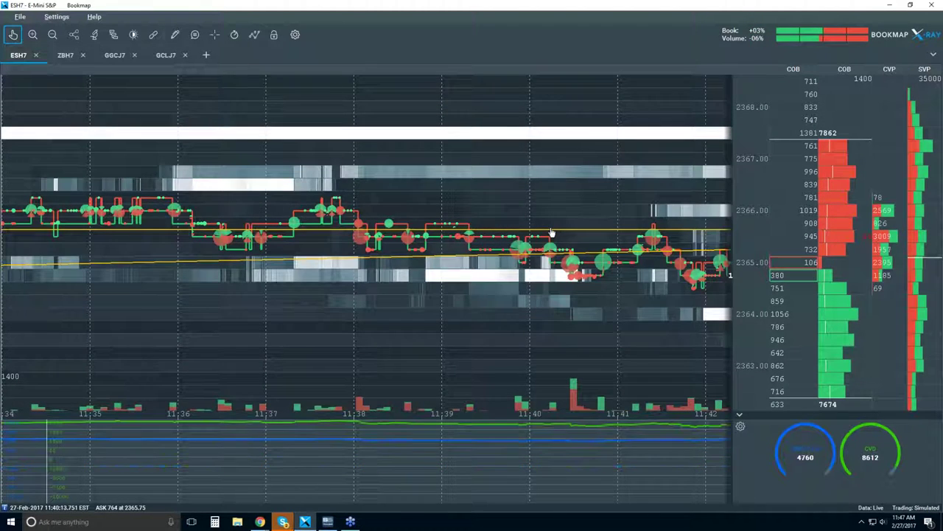
{"action": "scroll", "coordinate": [551, 251], "scroll_direction": "down", "scroll_amount": 5}
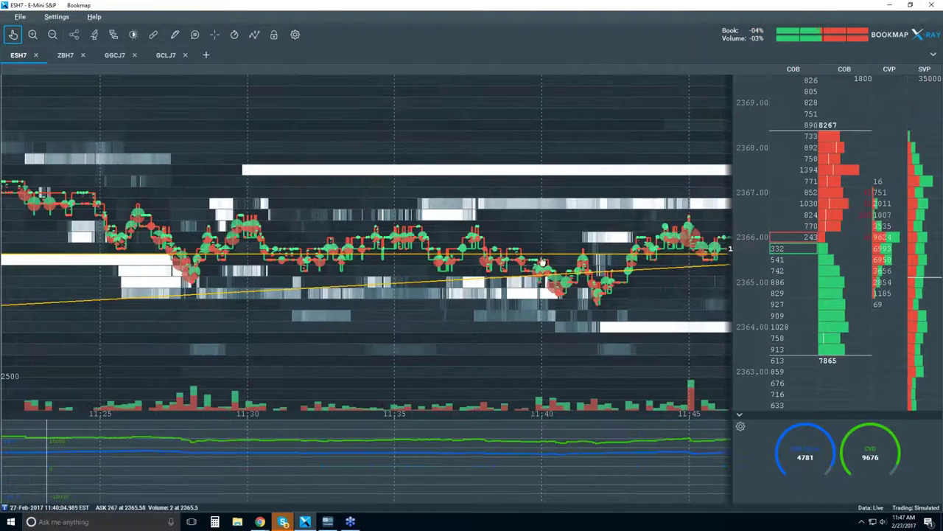
{"action": "scroll", "coordinate": [560, 243], "scroll_direction": "down", "scroll_amount": 2}
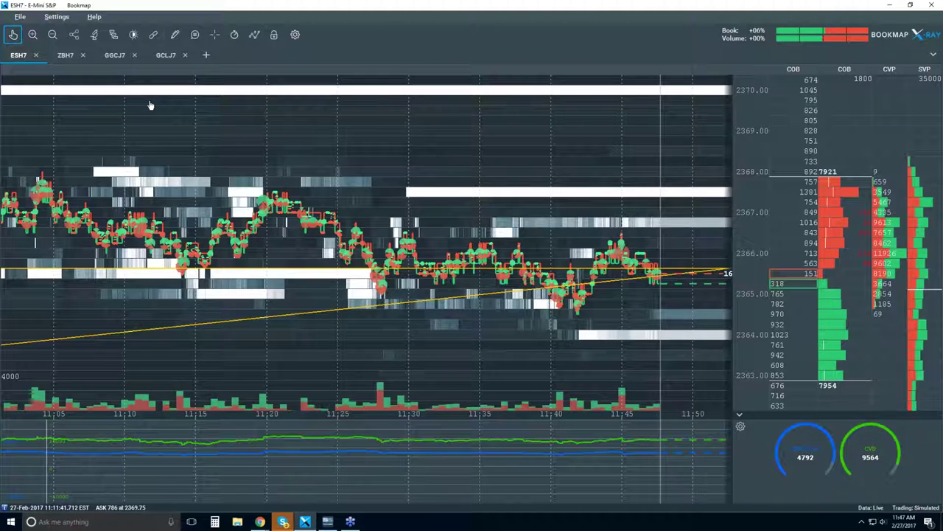
Step: Consult the HFT data dissemination diagrams on page 24 of the Bookmap HFT Intro Guide PDF, and close the guide
{"action": "left_click", "coordinate": [154, 35]}
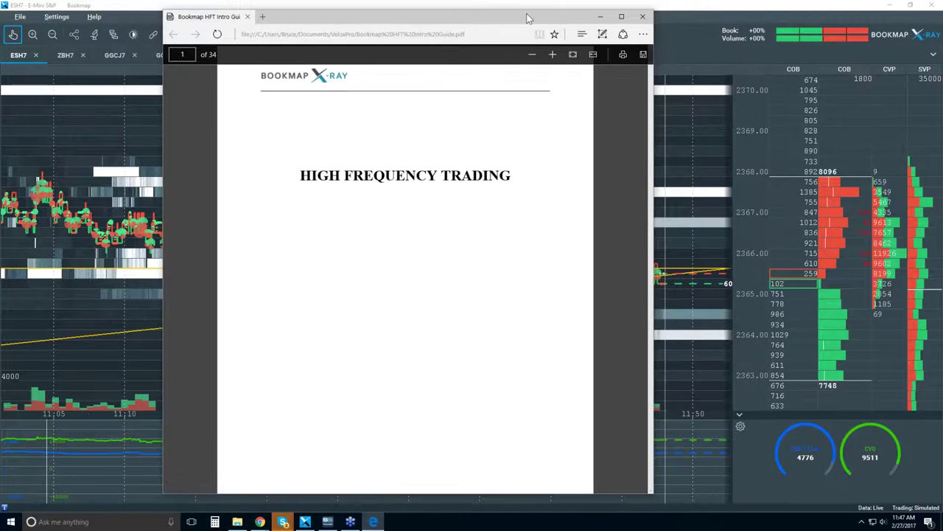
{"action": "left_click_drag", "start_coordinate": [527, 18], "coordinate": [530, 17]}
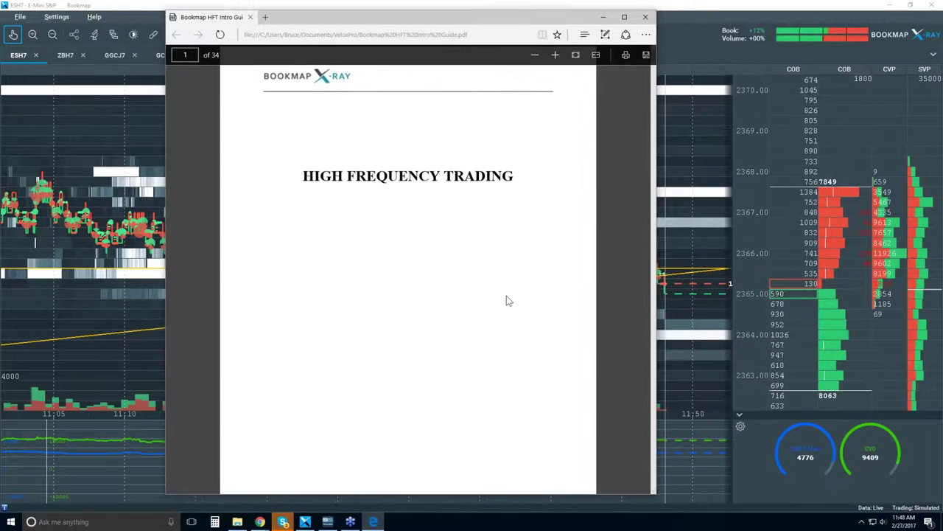
{"action": "scroll", "coordinate": [510, 213], "scroll_direction": "down", "scroll_amount": 1}
{"action": "scroll", "coordinate": [635, 144], "scroll_direction": "down", "scroll_amount": 6}
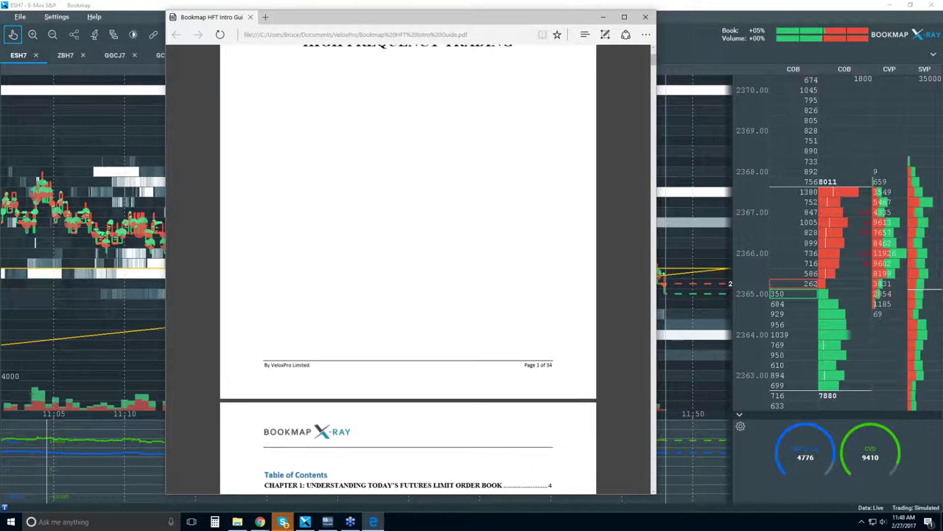
{"action": "left_click_drag", "start_coordinate": [653, 70], "coordinate": [641, 351]}
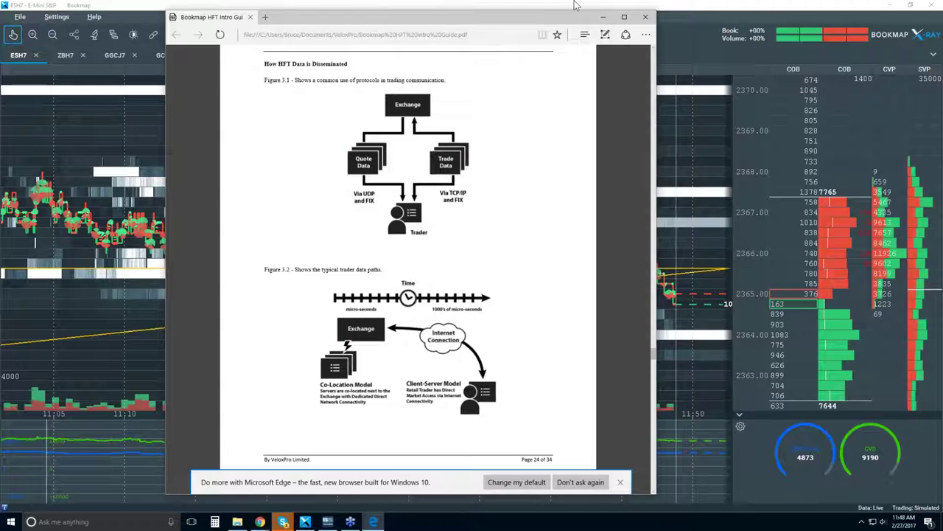
{"action": "left_click", "coordinate": [646, 17]}
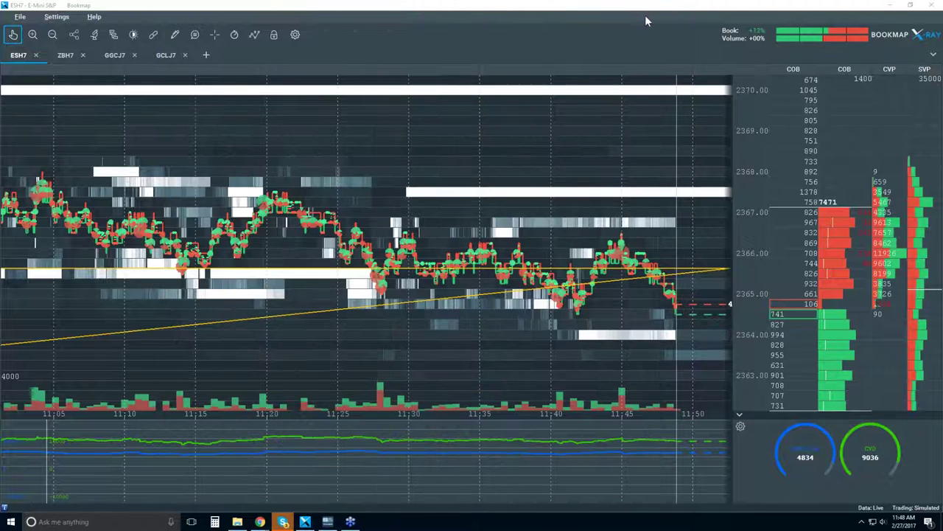
Step: Examine the price action around the rising ray and horizontal line after 11:45, against the liquidity and session back to 09:30
{"action": "scroll", "coordinate": [550, 159], "scroll_direction": "down", "scroll_amount": 2}
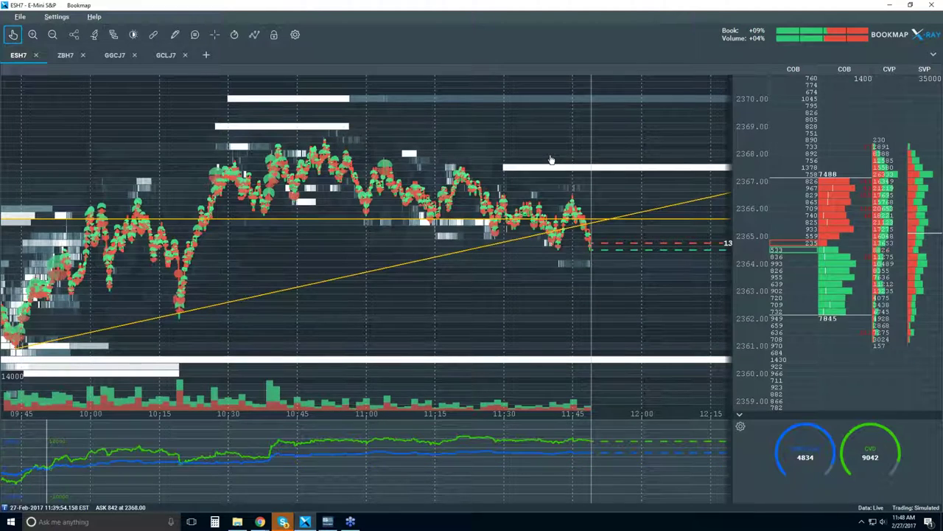
{"action": "scroll", "coordinate": [570, 198], "scroll_direction": "up", "scroll_amount": 2}
{"action": "scroll", "coordinate": [570, 197], "scroll_direction": "up", "scroll_amount": 1}
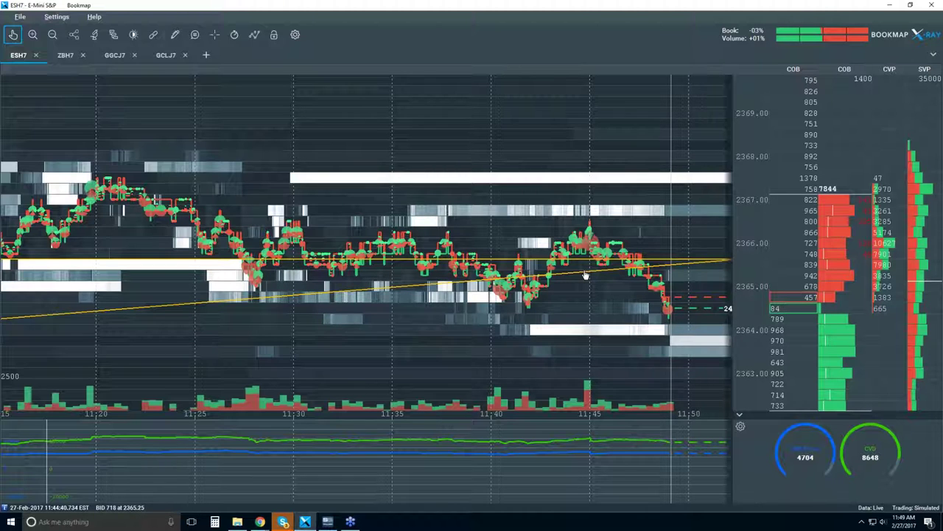
{"action": "scroll", "coordinate": [584, 275], "scroll_direction": "down", "scroll_amount": 2}
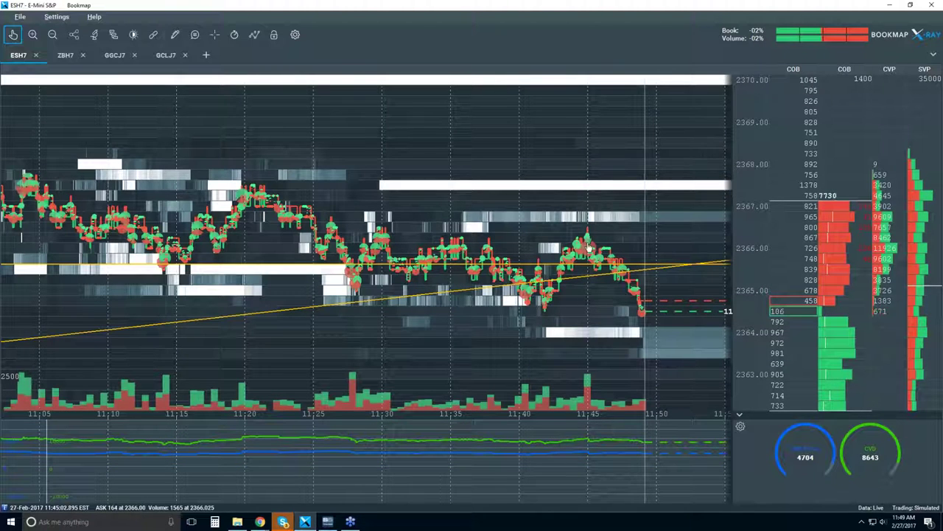
{"action": "scroll", "coordinate": [588, 249], "scroll_direction": "down", "scroll_amount": 2}
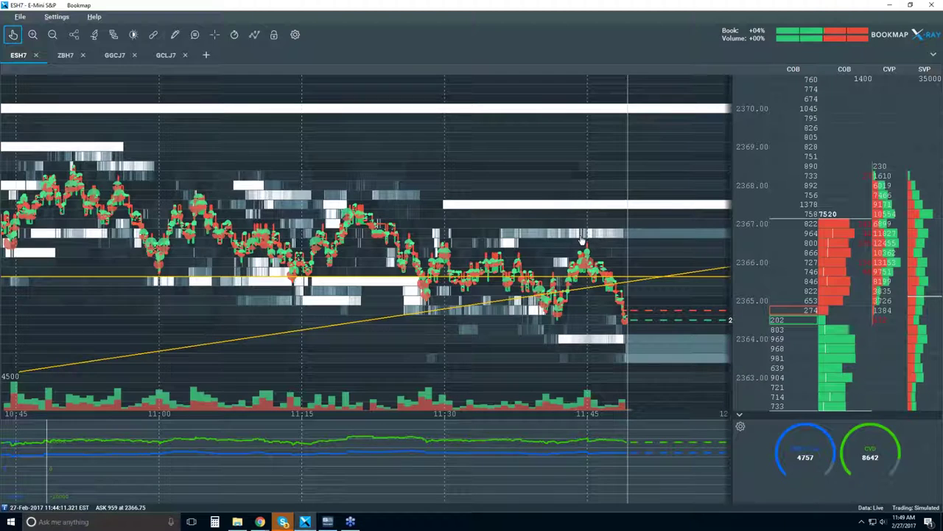
{"action": "scroll", "coordinate": [579, 241], "scroll_direction": "down", "scroll_amount": 2}
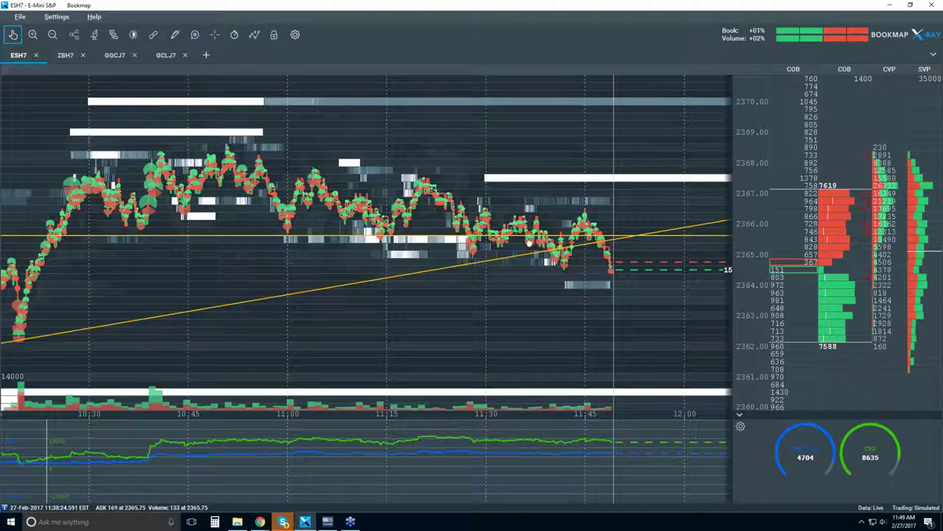
{"action": "scroll", "coordinate": [464, 252], "scroll_direction": "down", "scroll_amount": 2}
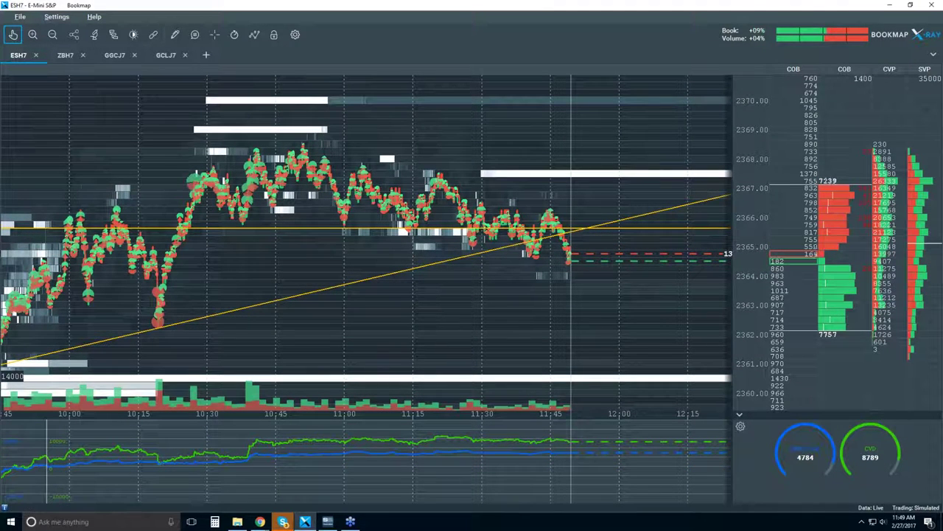
{"action": "left_click_drag", "start_coordinate": [583, 205], "coordinate": [682, 203]}
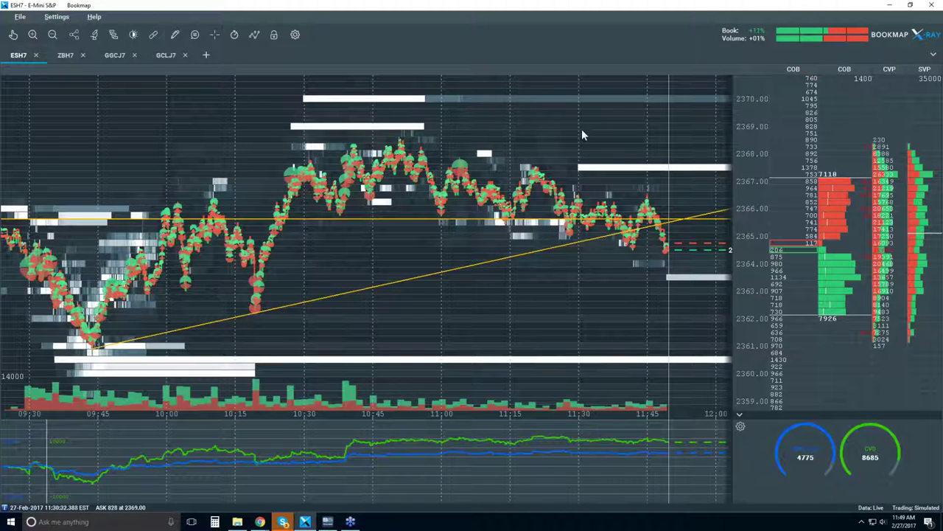
Step: Switch to the webinar slides in Chrome, advance to "Bookmap & Market Phenomena", and position the browser to uncover more of the chart window
{"action": "double_click", "coordinate": [551, 11]}
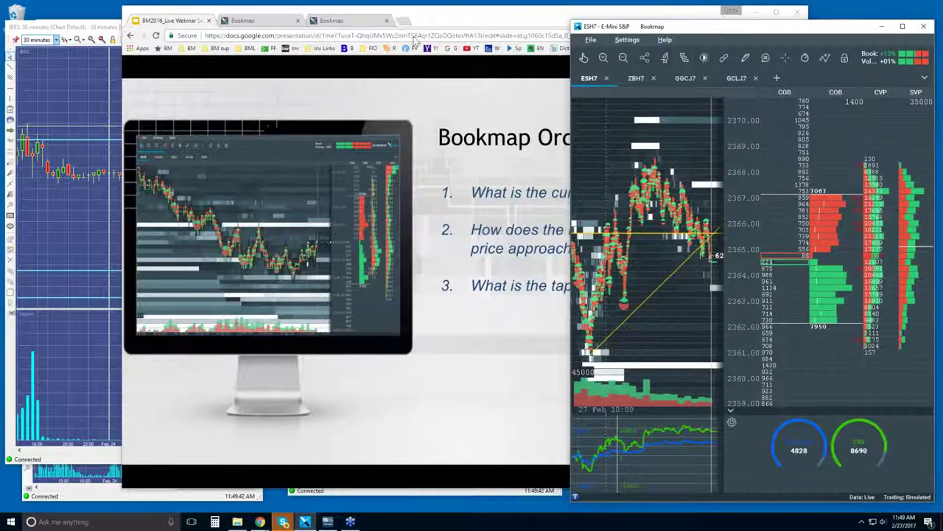
{"action": "left_click", "coordinate": [460, 20]}
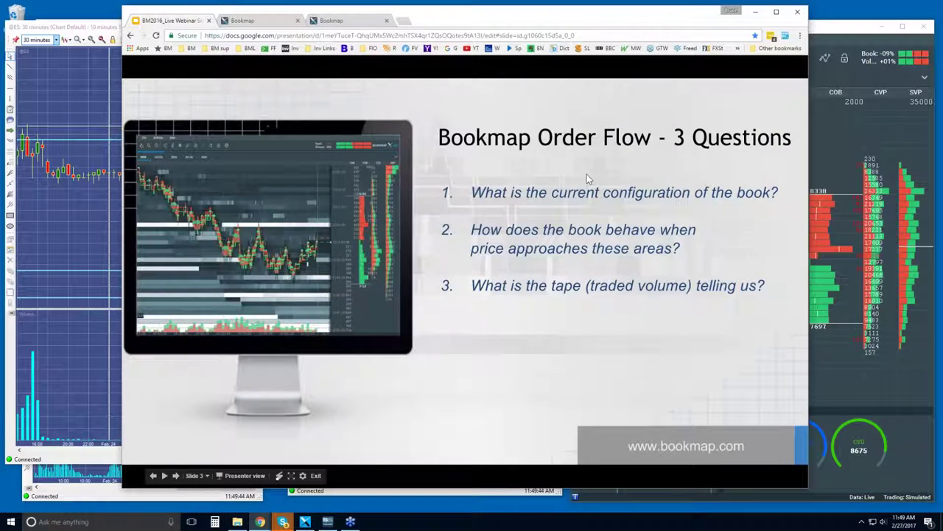
{"action": "left_click", "coordinate": [586, 174]}
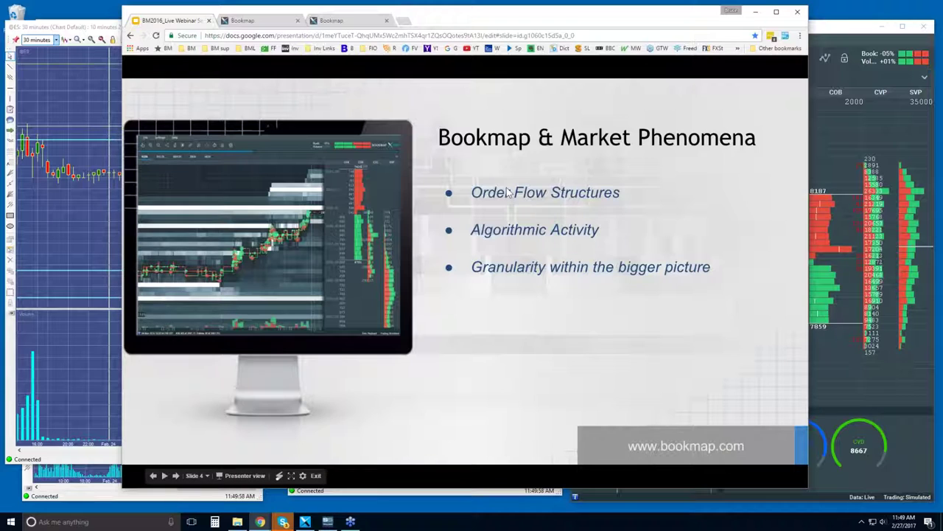
{"action": "left_click_drag", "start_coordinate": [754, 18], "coordinate": [641, 15]}
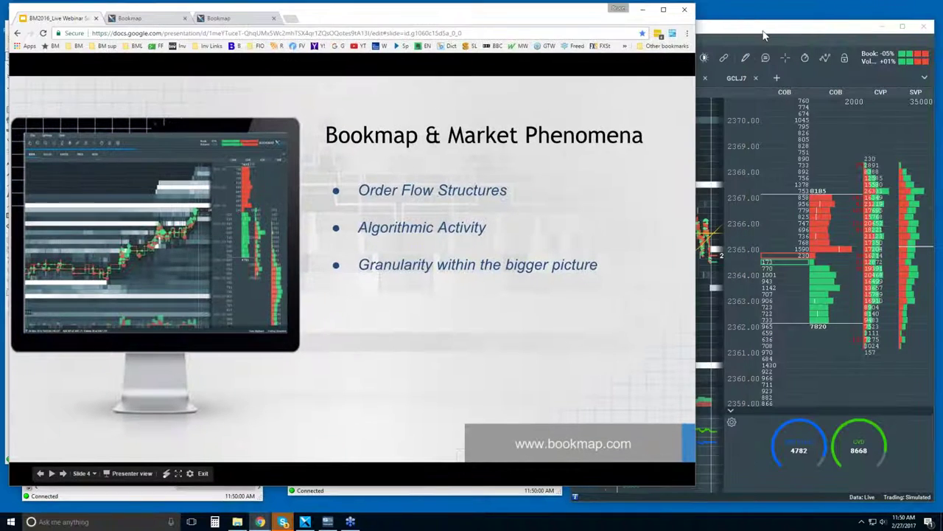
Step: Switch to the Bookmap window, maximize it, and examine ESH7 price action and liquidity since 10:30 against the whole session from 09:30
{"action": "left_click", "coordinate": [734, 31]}
{"action": "double_click", "coordinate": [734, 30]}
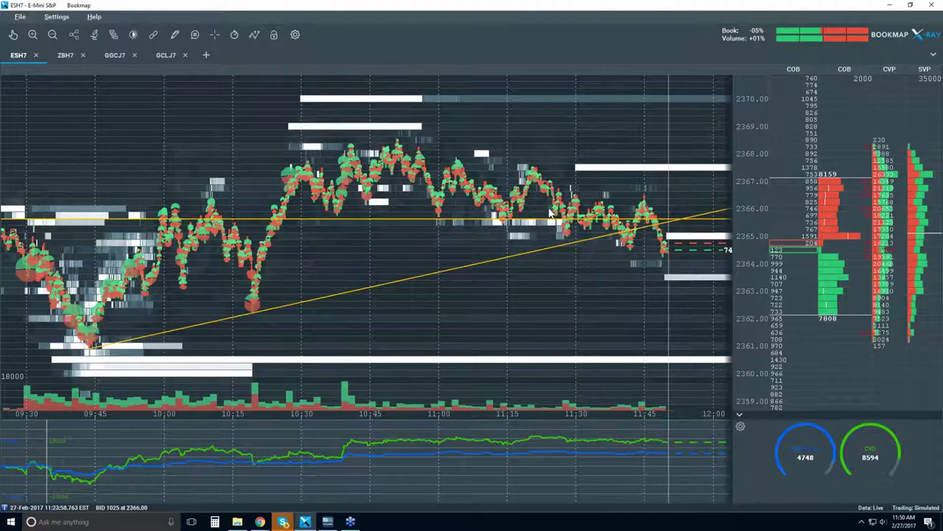
{"action": "scroll", "coordinate": [533, 225], "scroll_direction": "up", "scroll_amount": 4}
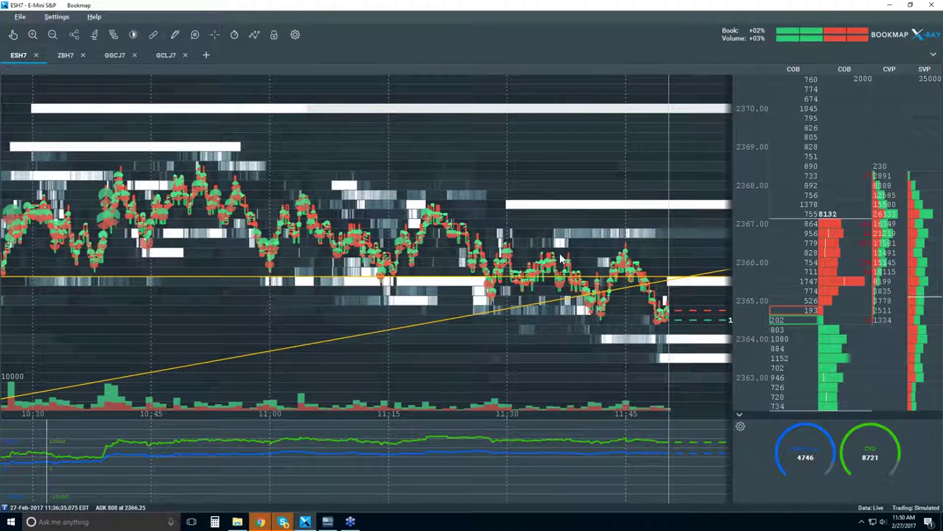
{"action": "scroll", "coordinate": [559, 257], "scroll_direction": "down", "scroll_amount": 1}
{"action": "scroll", "coordinate": [559, 256], "scroll_direction": "down", "scroll_amount": 1}
{"action": "scroll", "coordinate": [559, 257], "scroll_direction": "down", "scroll_amount": 1}
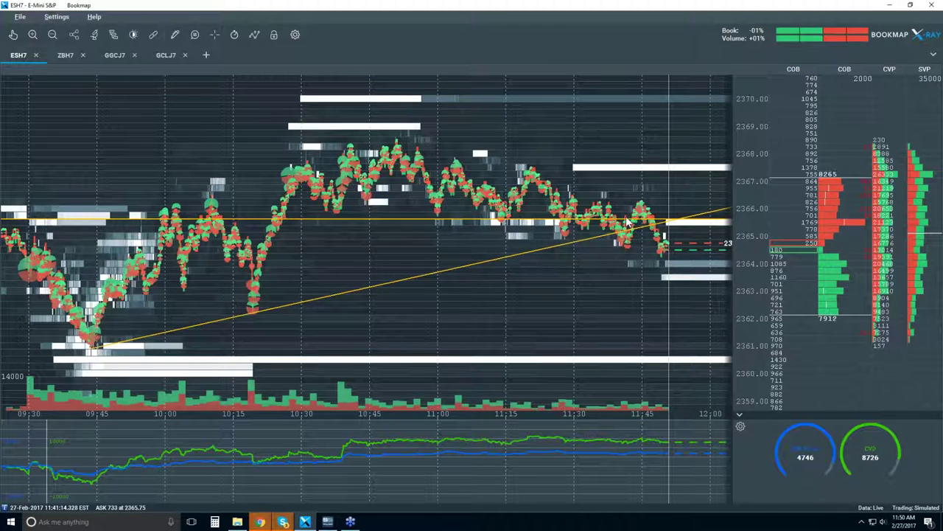
Step: Restore the chart to its smaller window, return to the webinar slides in Chrome, and advance to "Quickly Learning Order Flow"
{"action": "double_click", "coordinate": [549, 6]}
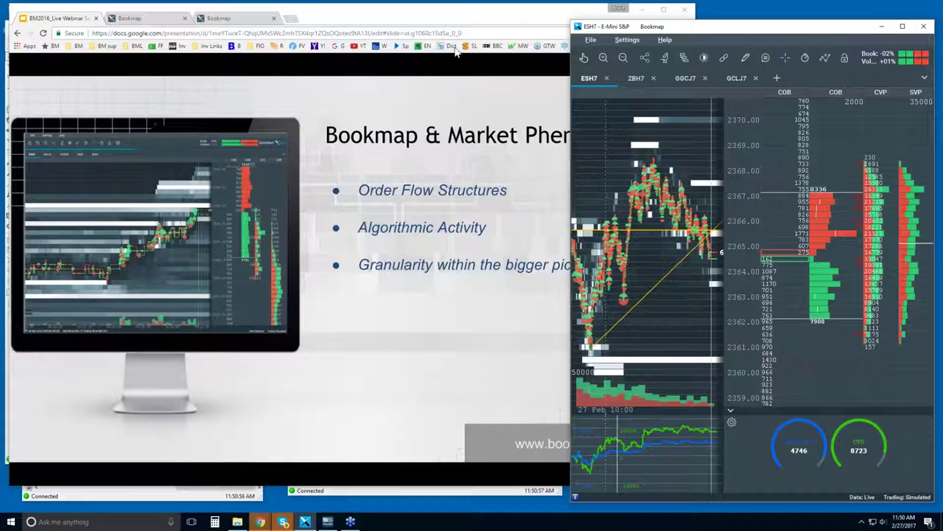
{"action": "left_click", "coordinate": [508, 257]}
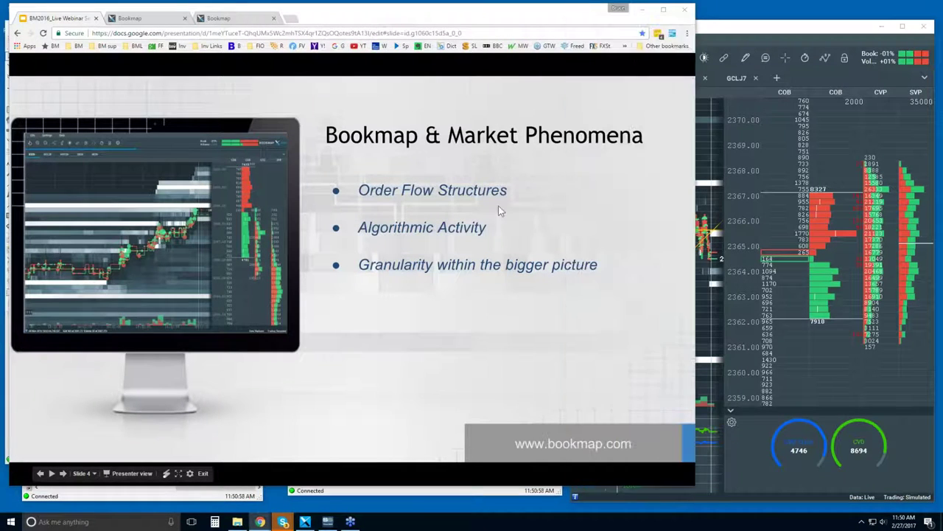
{"action": "left_click", "coordinate": [498, 207]}
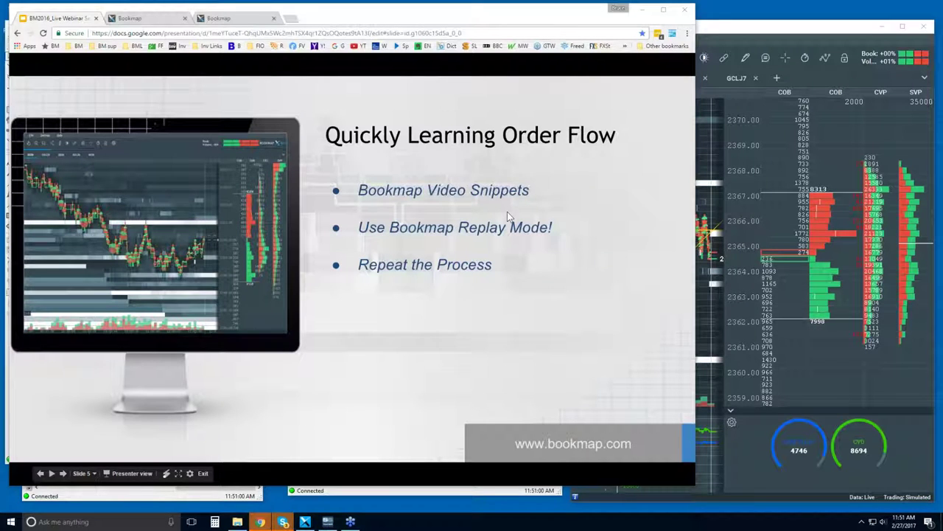